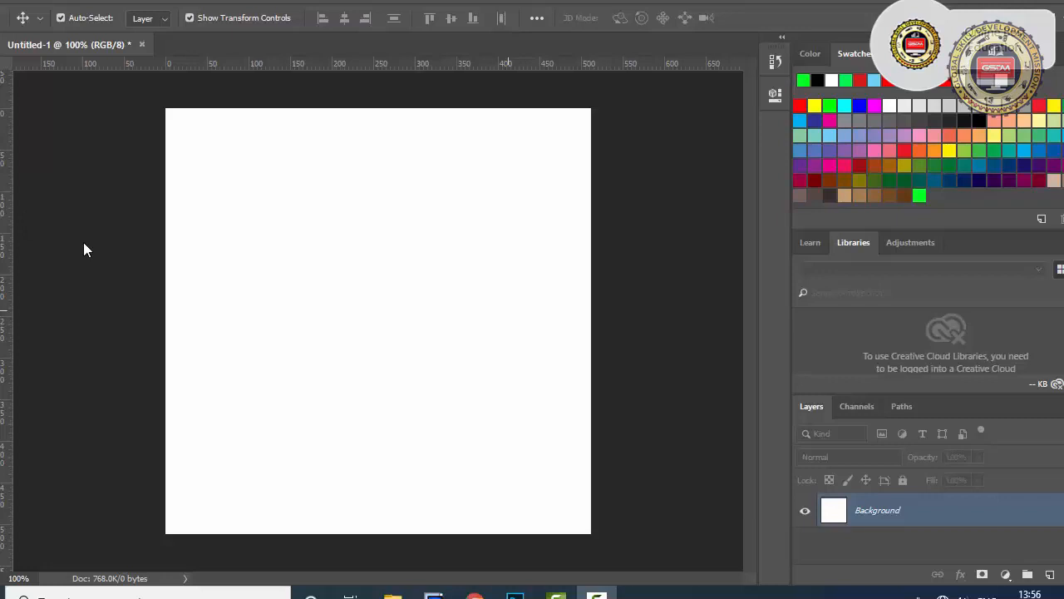
- Activate the Brush tool, reset it to its default settings and check its saved tool presets
click(58, 144)
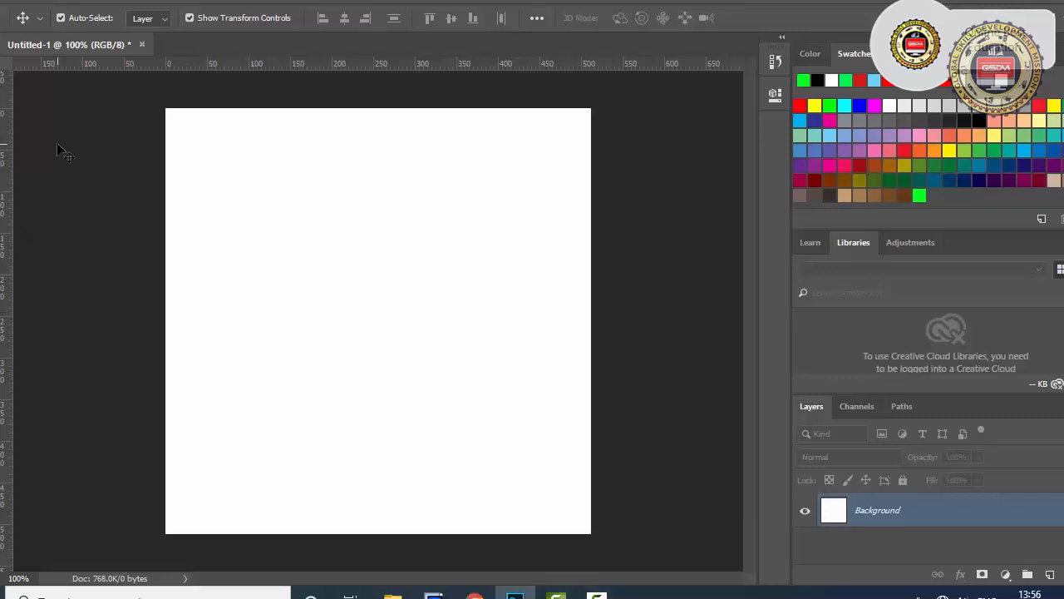
key(b)
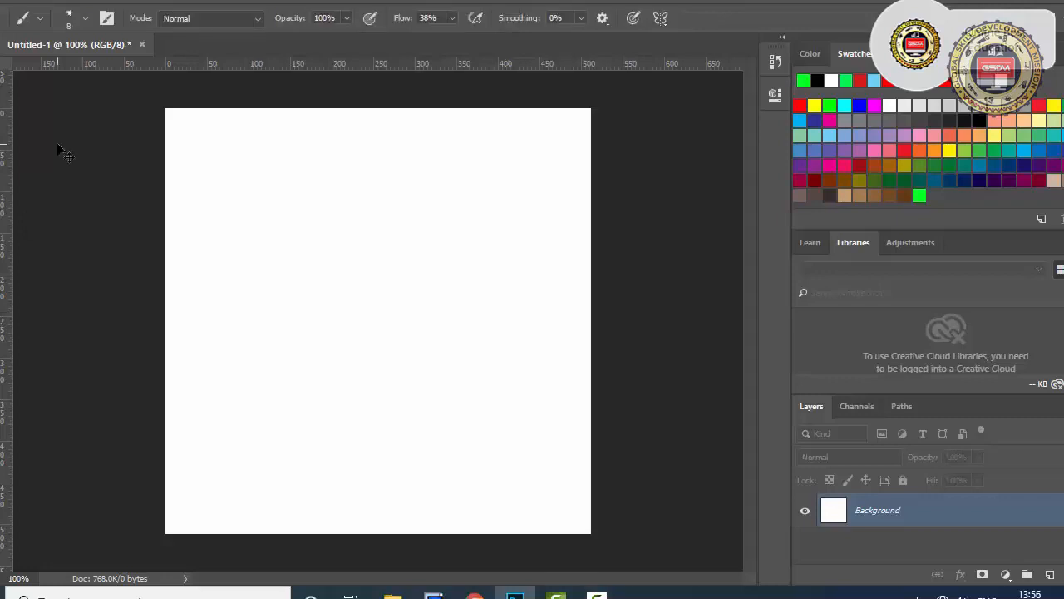
right_click(29, 23)
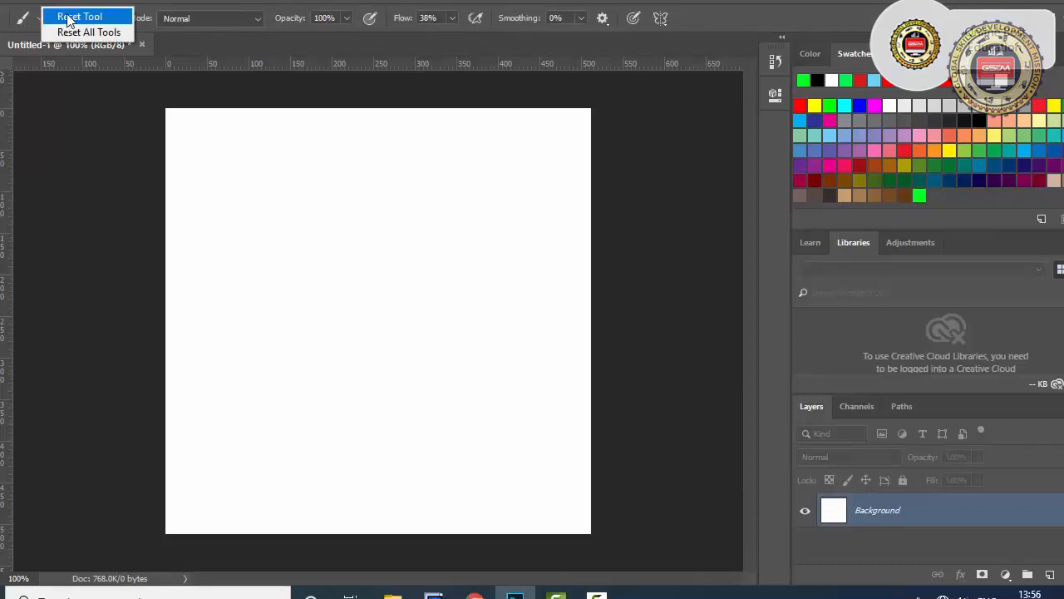
click(68, 15)
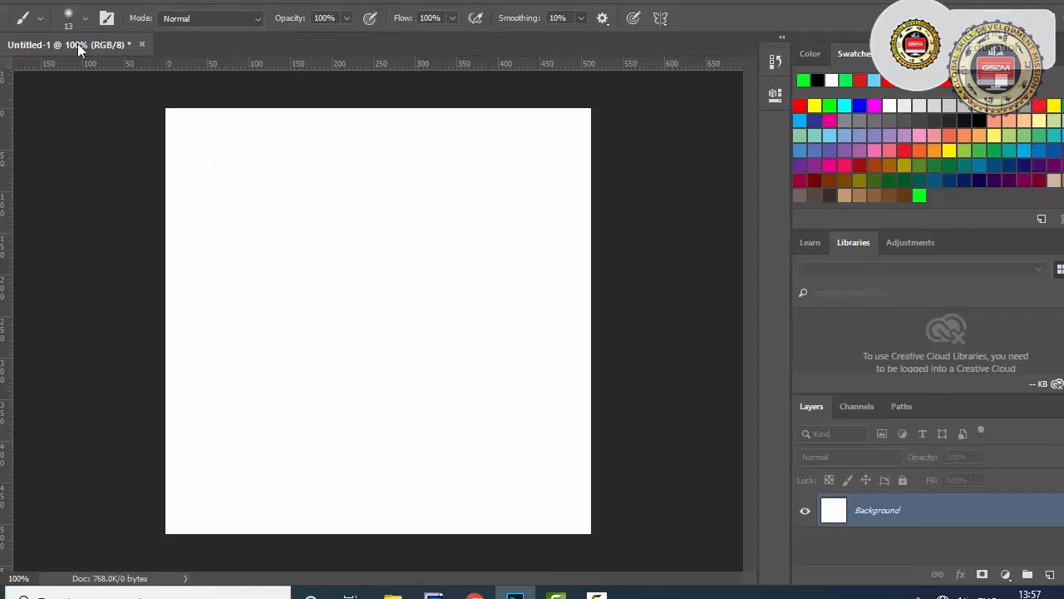
click(21, 20)
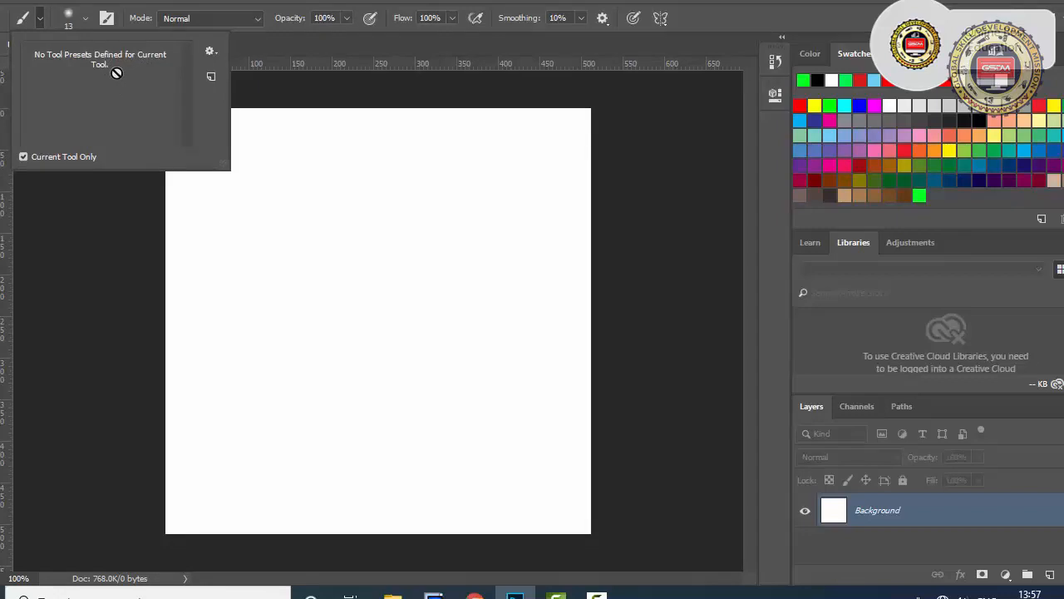
click(40, 22)
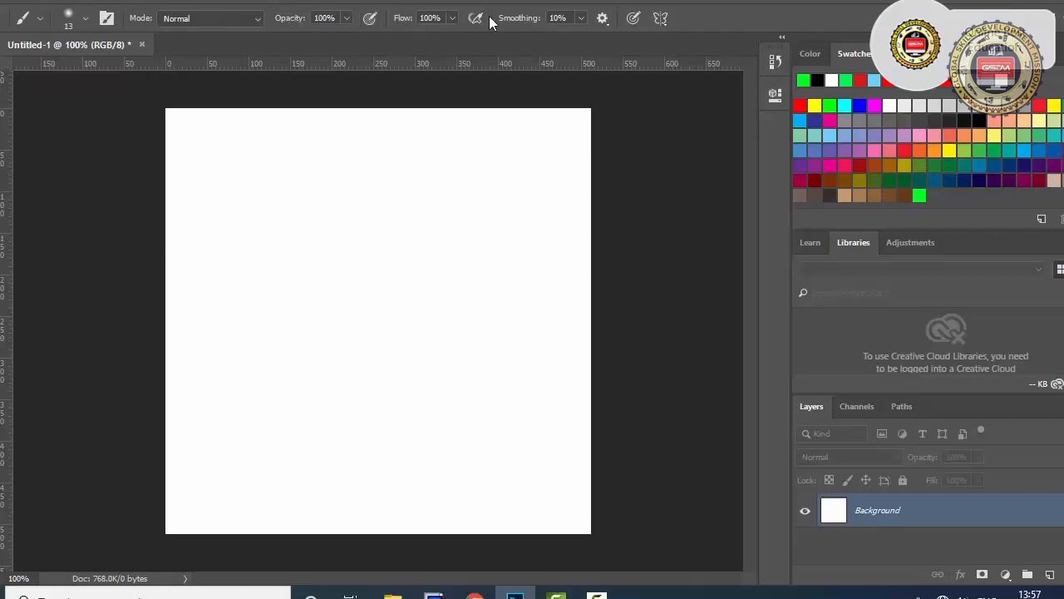
- Set the brush size to 34 px and try a hardness of 64% before returning it to 0%
click(86, 18)
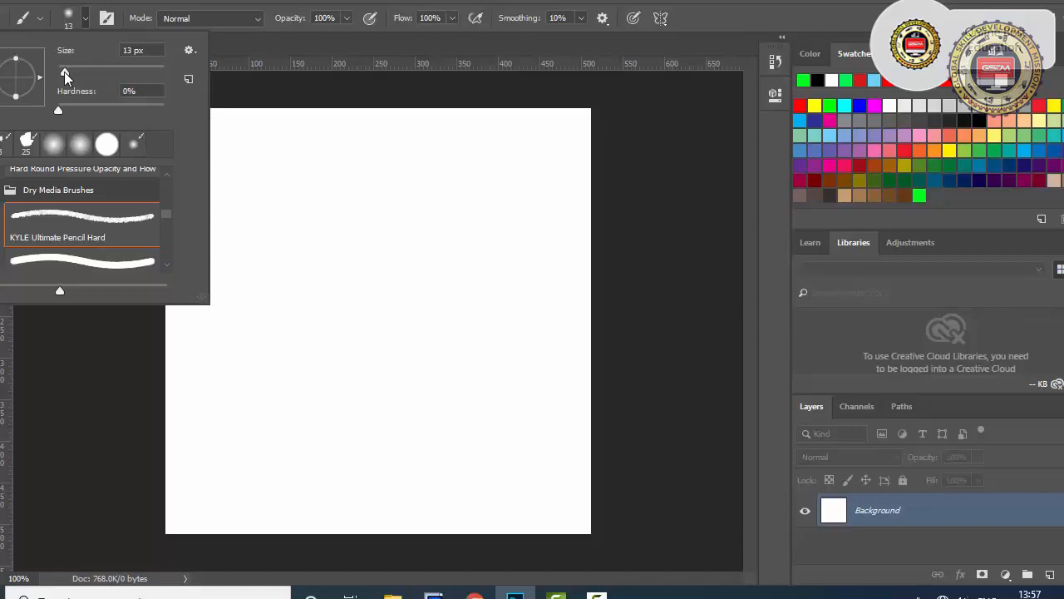
mouse_move(66, 72)
mouse_down()
mouse_move(120, 73)
mouse_move(64, 72)
mouse_move(87, 70)
mouse_move(76, 72)
mouse_up()
drag(59, 111, 127, 109)
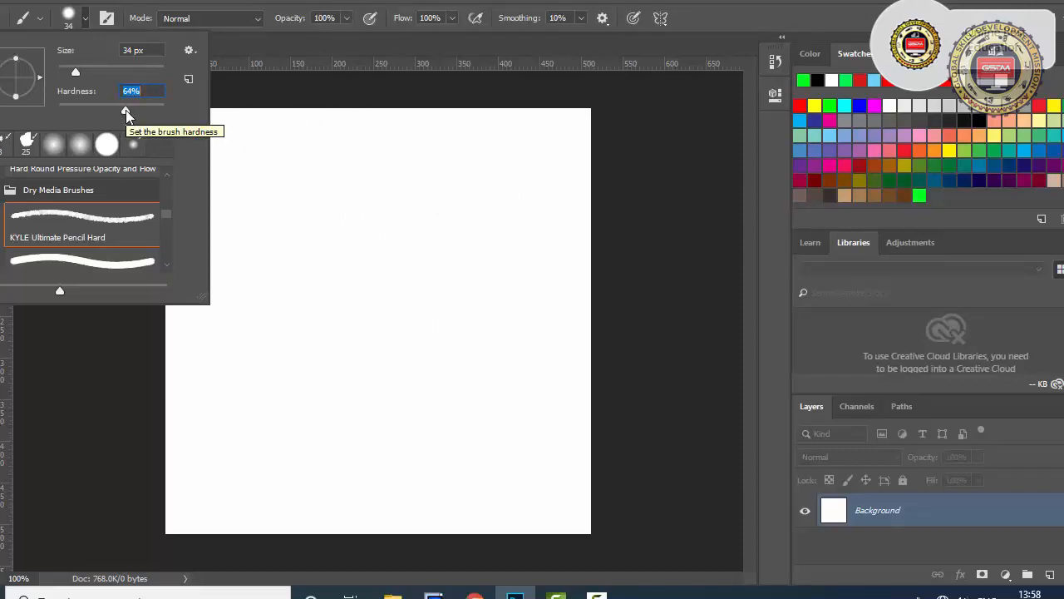
drag(125, 112, 13, 98)
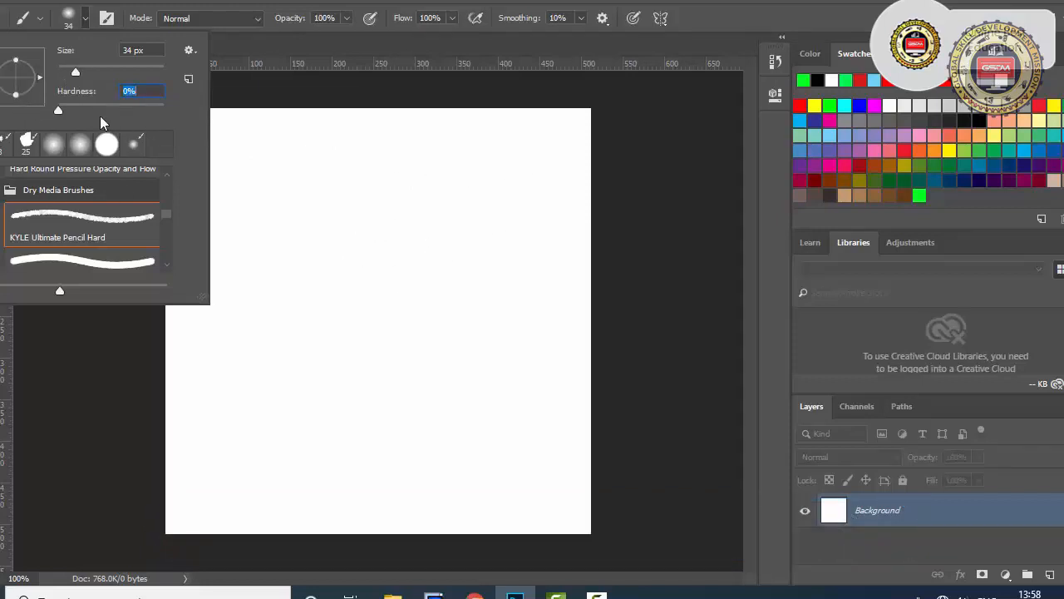
- Flatten the round brush tip into a narrow ellipse and tilt it diagonally
drag(16, 95, 18, 85)
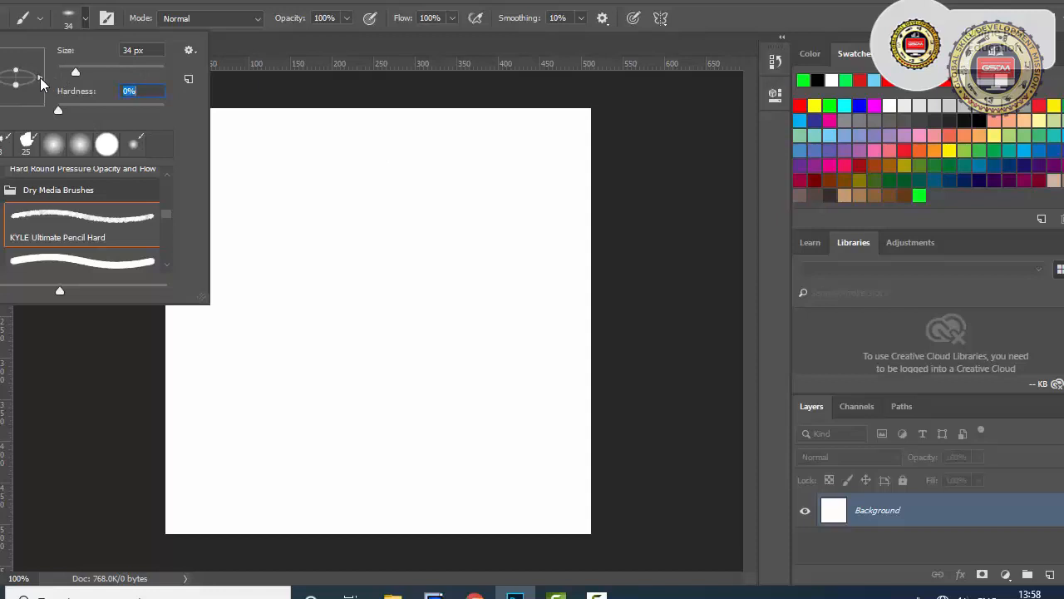
mouse_move(41, 80)
mouse_down()
mouse_move(24, 60)
mouse_move(4, 64)
mouse_move(33, 58)
mouse_up()
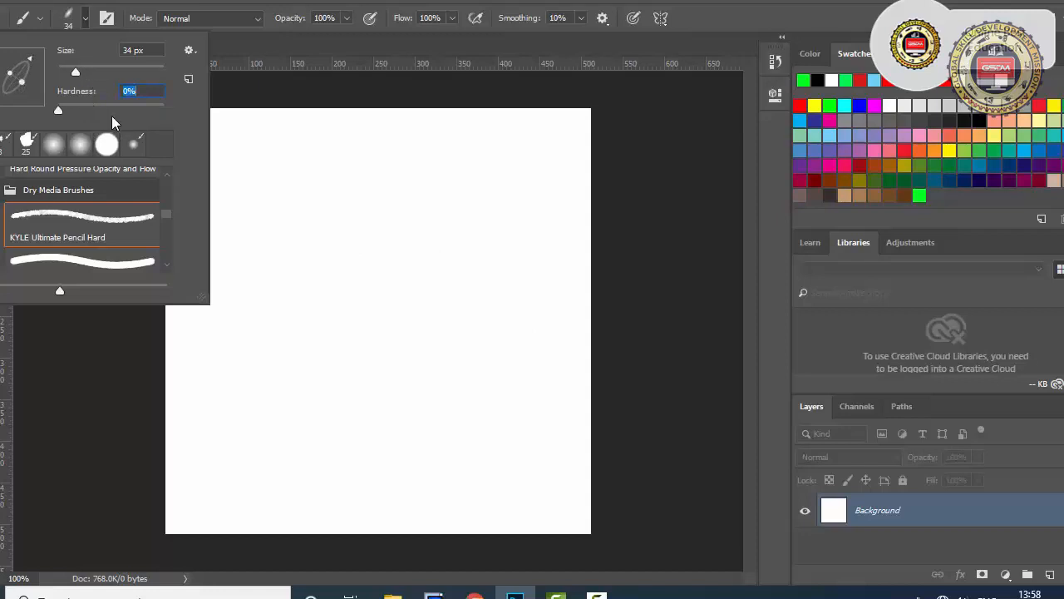
- Collapse the Dry Media and Wet Media brush folders and choose the Soft Round brush from General Brushes
click(4, 189)
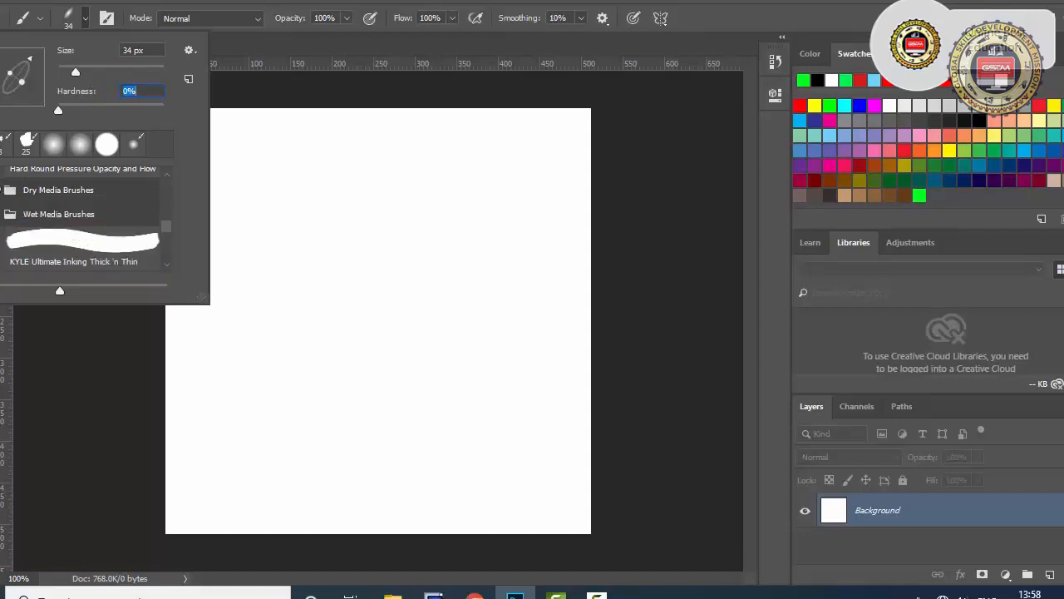
click(4, 218)
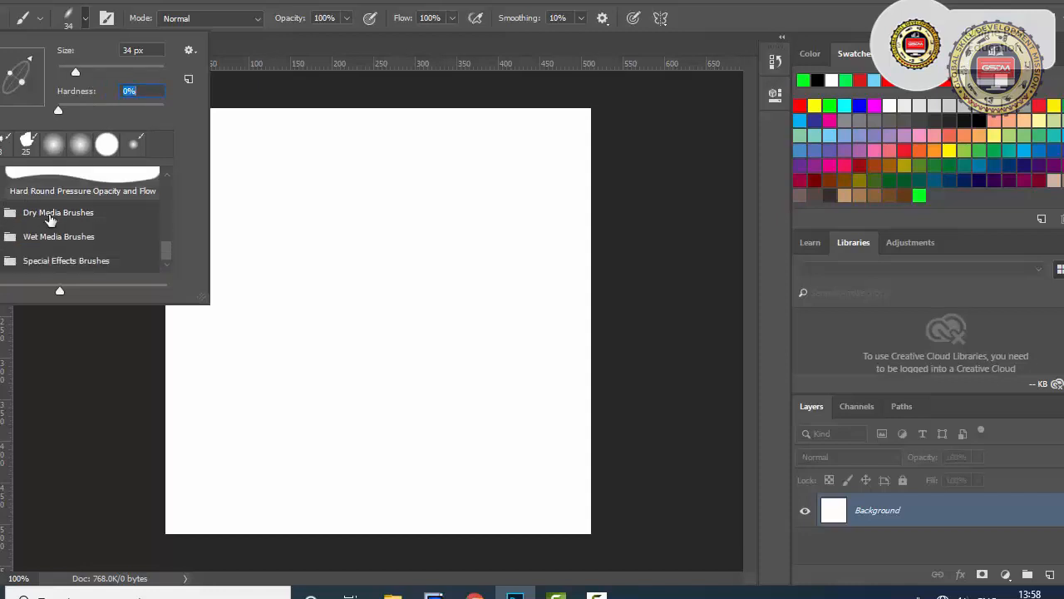
drag(168, 250, 167, 185)
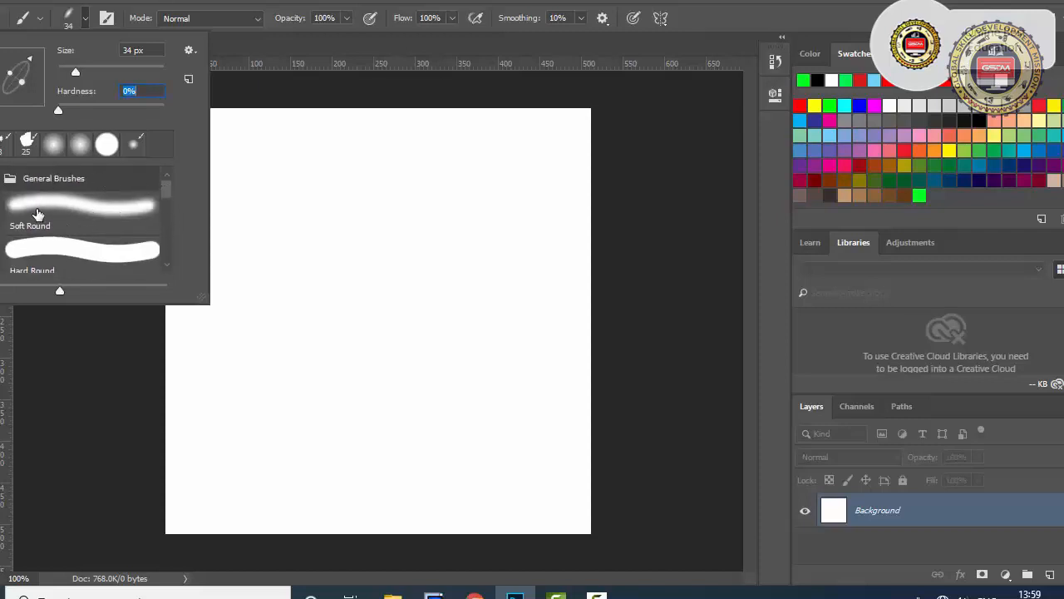
click(89, 209)
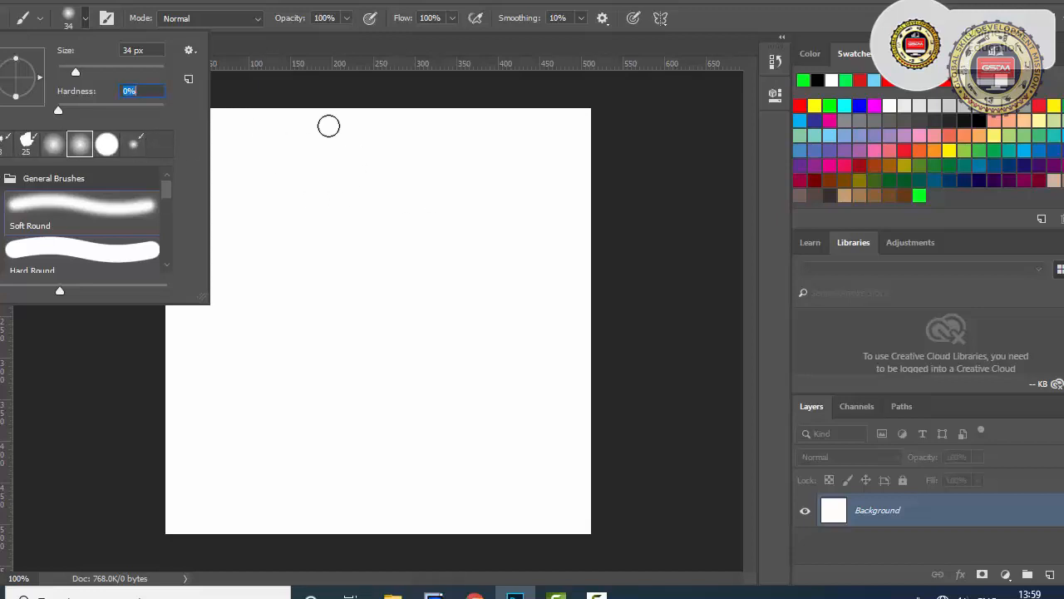
- Paint a short green test stroke near the canvas's upper edge and change the foreground color to black
drag(225, 125, 346, 128)
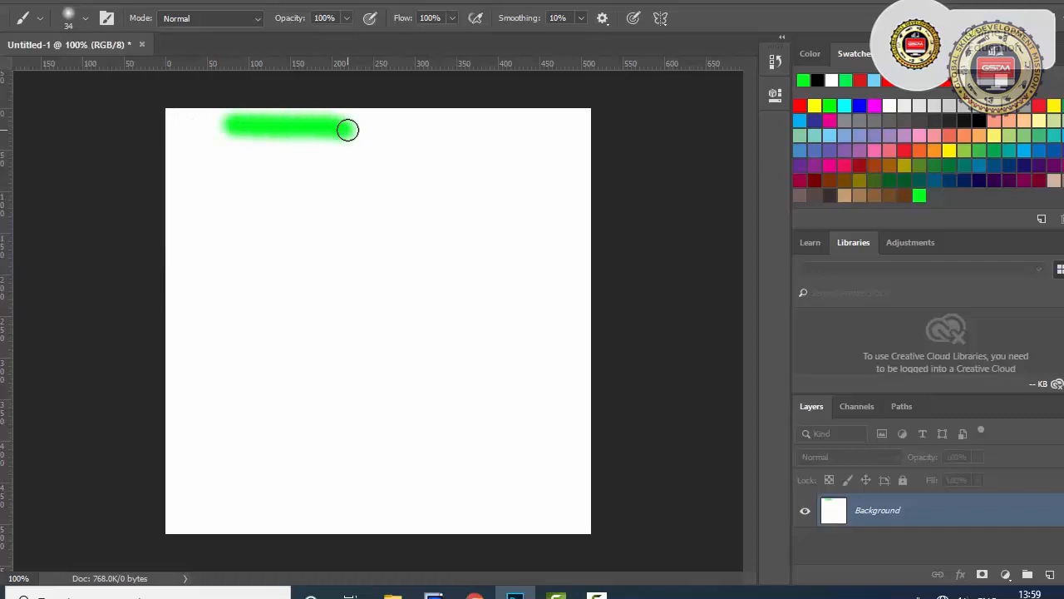
click(2, 465)
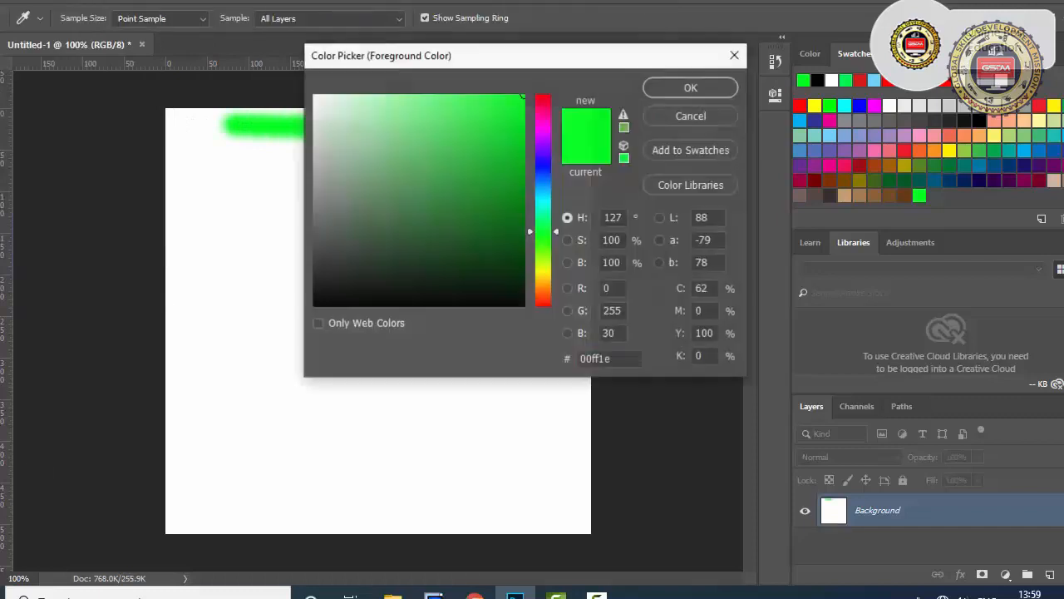
click(399, 304)
click(690, 88)
- Paint black strokes and freehand loops over the upper canvas and undo all the test strokes
drag(213, 123, 353, 127)
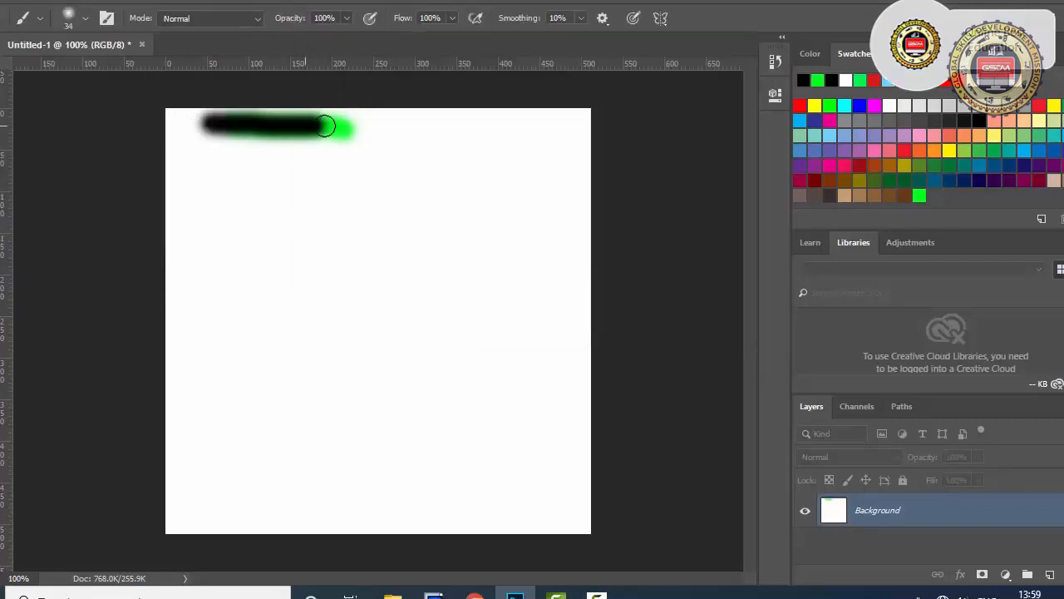
mouse_move(173, 171)
mouse_down()
mouse_move(344, 171)
mouse_move(326, 184)
mouse_move(204, 180)
mouse_move(208, 193)
mouse_move(316, 213)
mouse_move(226, 228)
mouse_move(347, 229)
mouse_move(393, 309)
mouse_move(448, 242)
mouse_move(414, 353)
mouse_move(474, 225)
mouse_move(460, 140)
mouse_move(405, 178)
mouse_move(478, 161)
mouse_move(306, 112)
mouse_up()
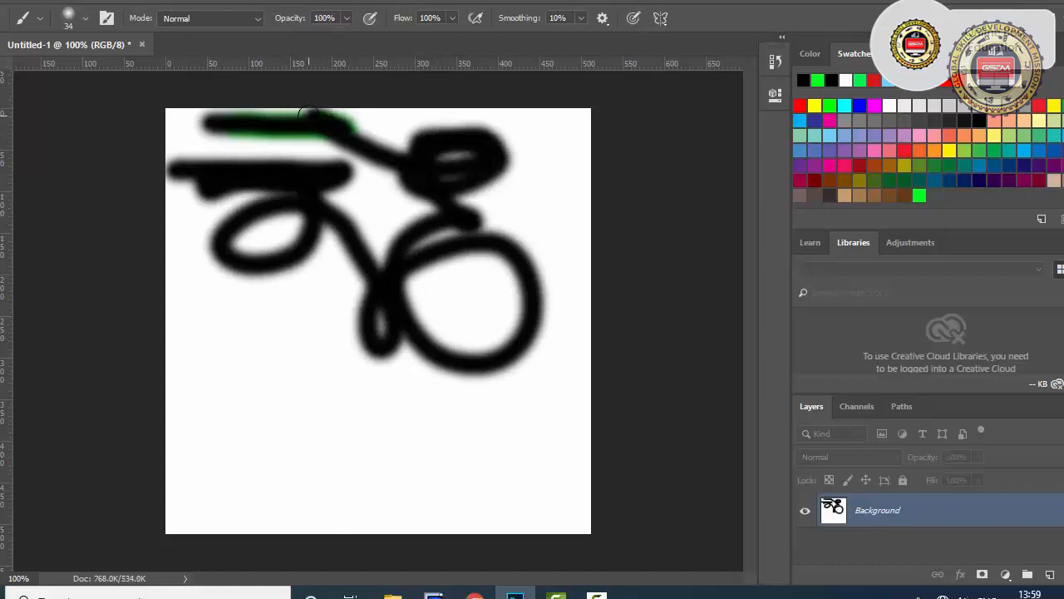
key(ctrl+z)
key(ctrl+z)
key(ctrl+z)
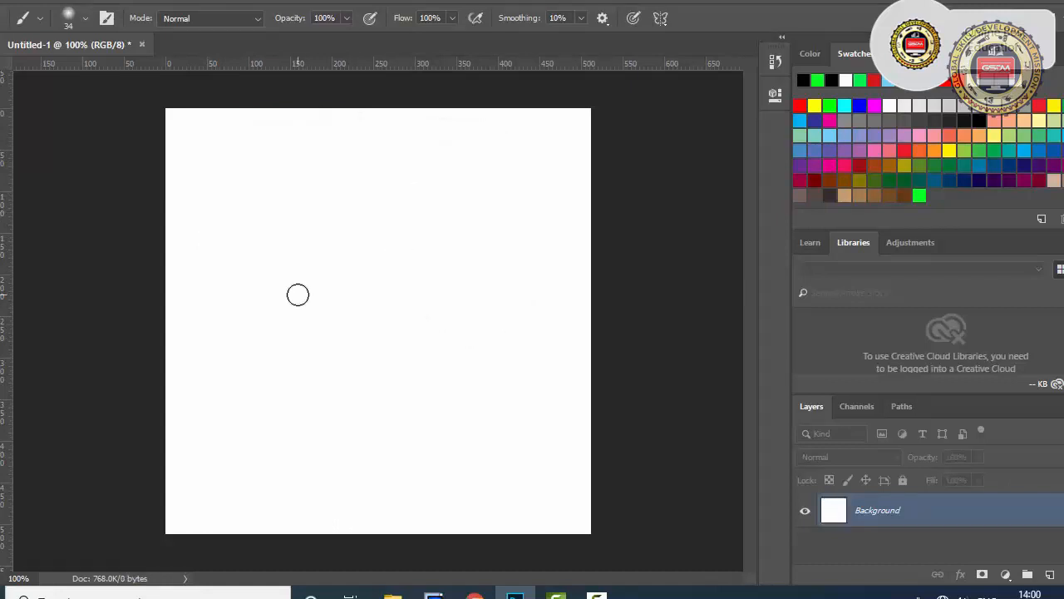
- Reduce the Soft Round brush size to 21 px
click(85, 17)
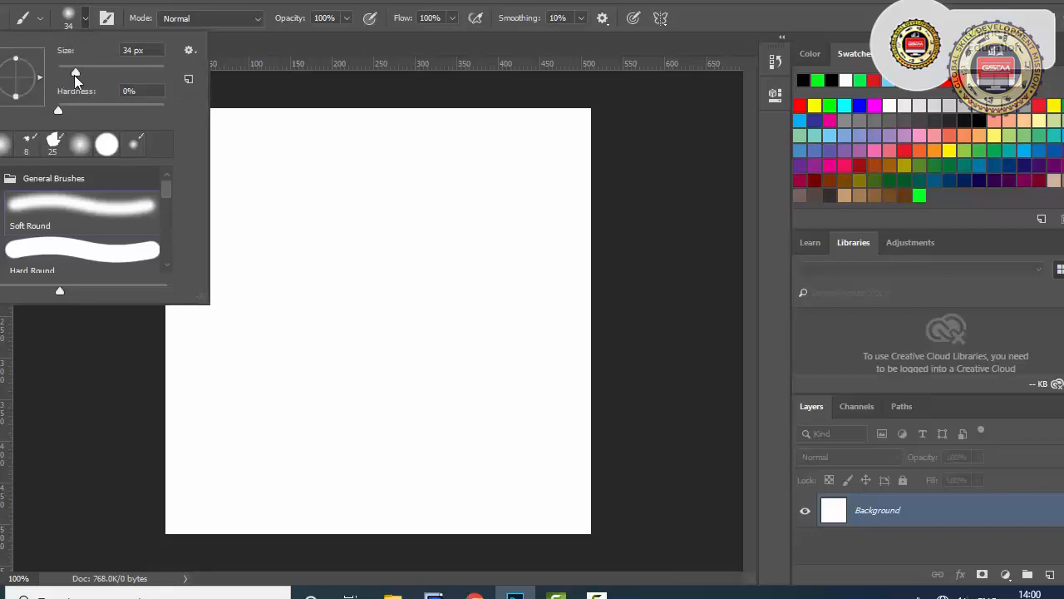
mouse_move(75, 73)
mouse_down()
mouse_move(86, 73)
mouse_move(69, 73)
mouse_up()
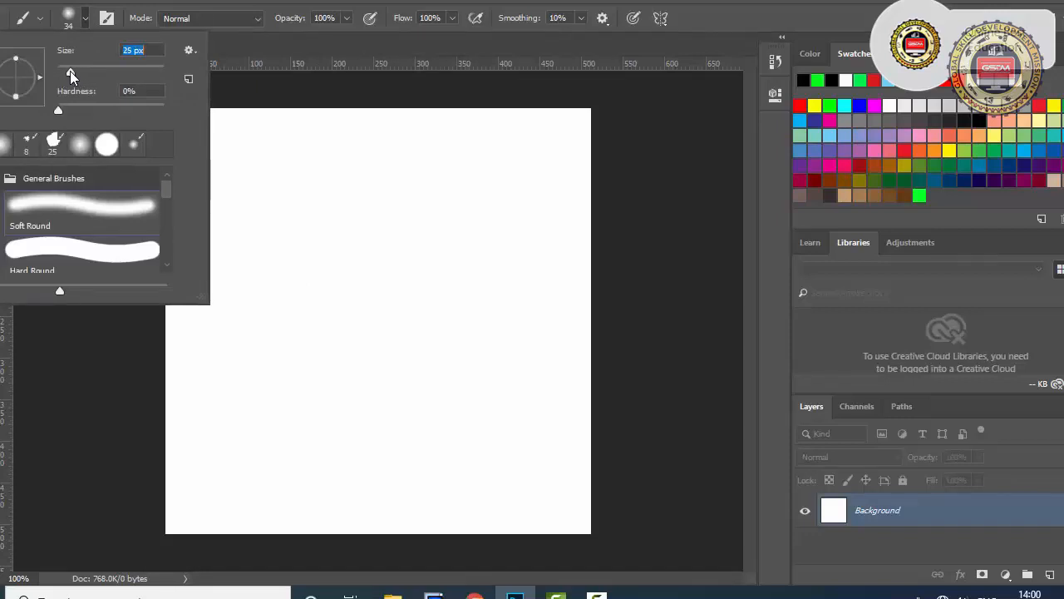
click(85, 20)
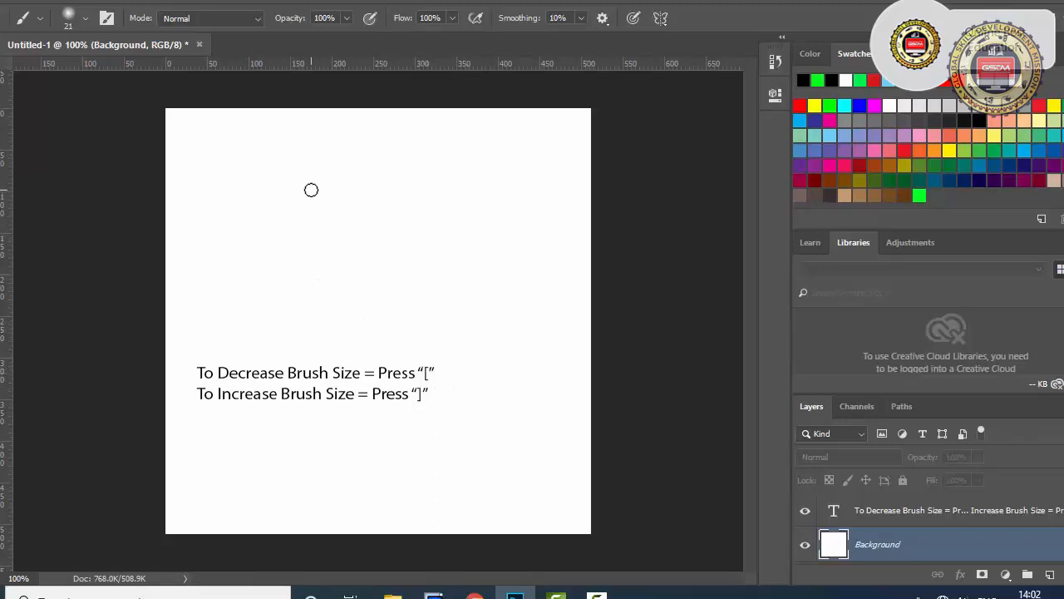
- Enlarge the brush to 250 px, and paint and undo a test stroke on the Background layer
key(bracketright)
key(bracketright)
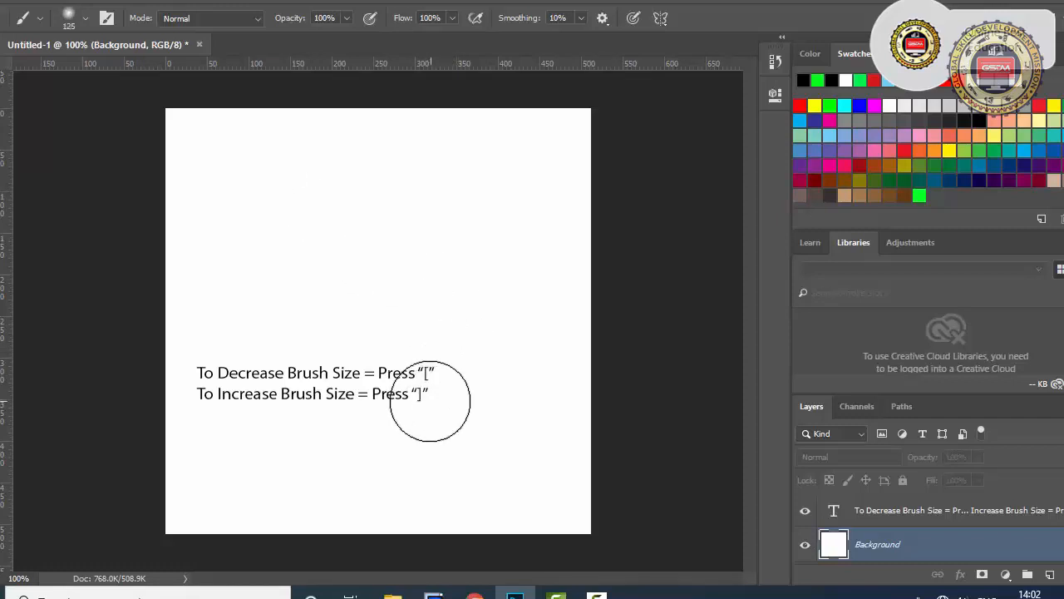
key(v)
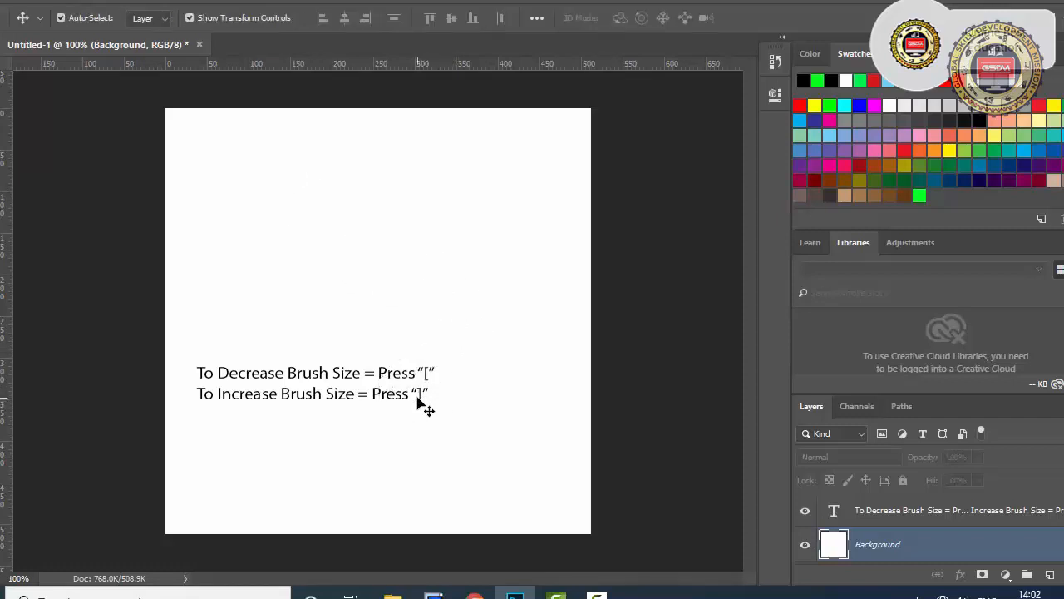
key(b)
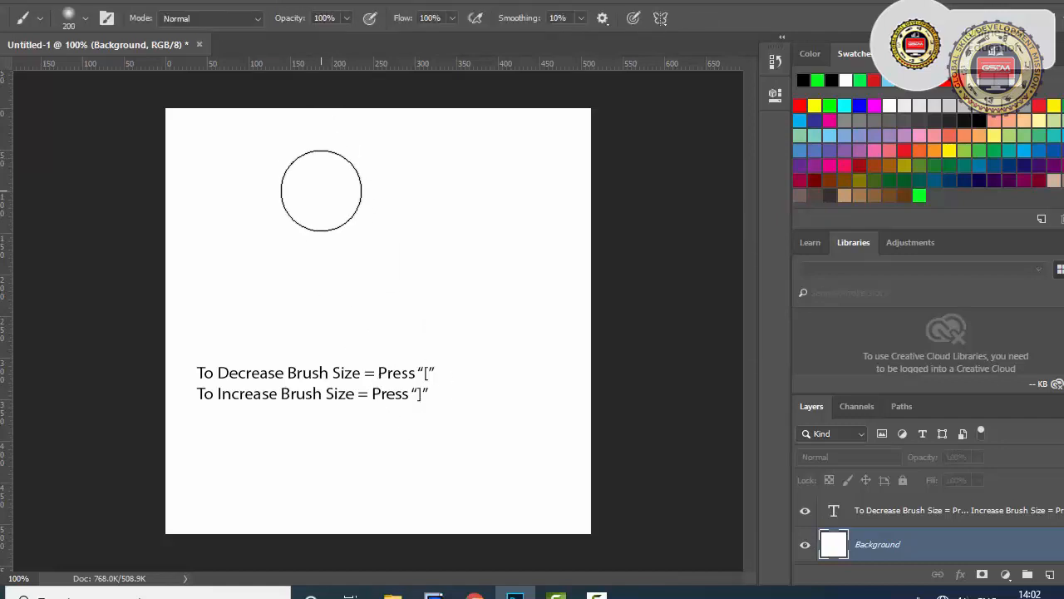
key(ctrl)
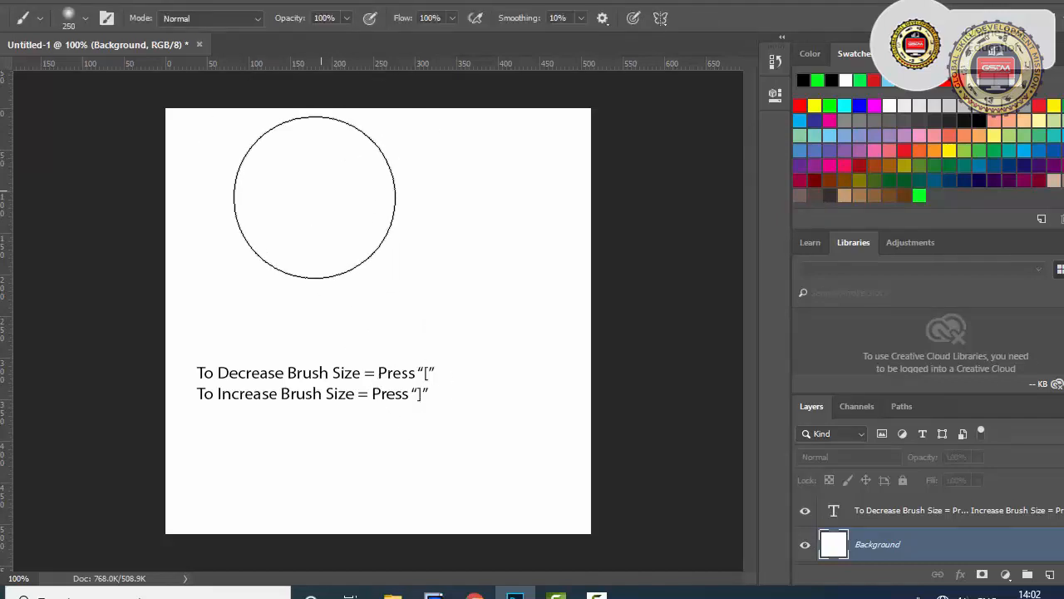
mouse_move(238, 187)
mouse_down()
mouse_move(426, 196)
mouse_move(341, 198)
mouse_up()
key(ctrl+z)
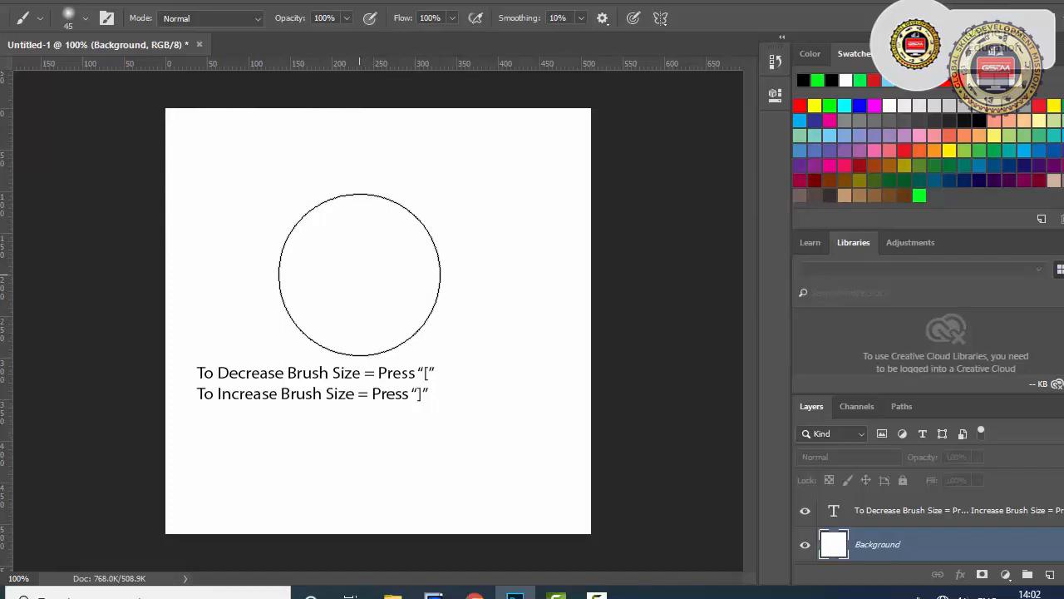
- Shrink the brush size in increments to 45 px
key(bracketleft)
key(bracketleft)
key(bracketleft)
key(bracketleft)
key(bracketleft)
key(bracketleft)
key(bracketleft)
key(bracketleft)
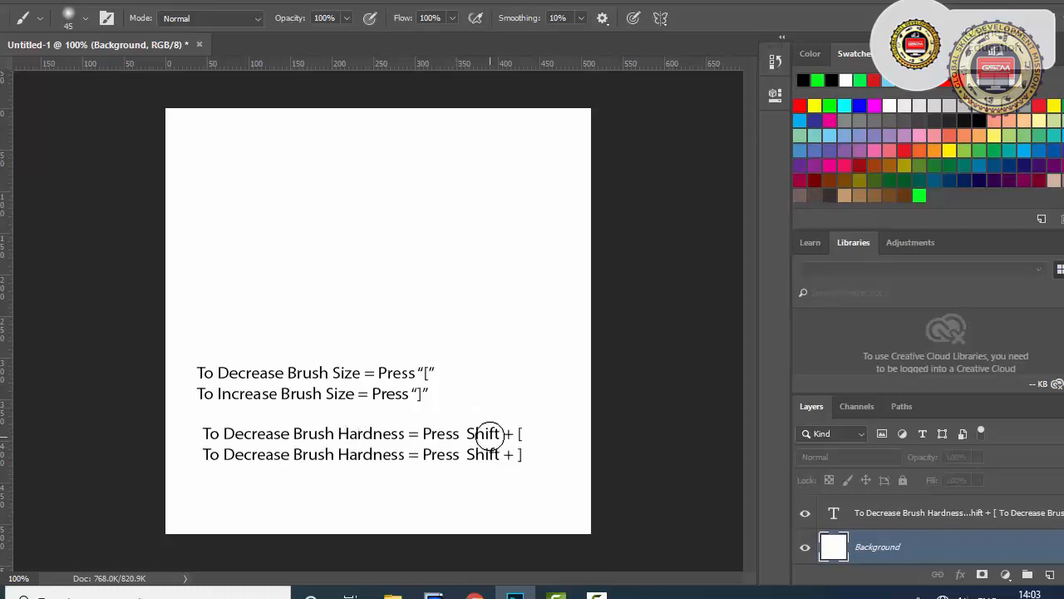
- Paint a short test stroke across the first brush hardness note and undo it
drag(477, 432, 521, 433)
key(ctrl+z)
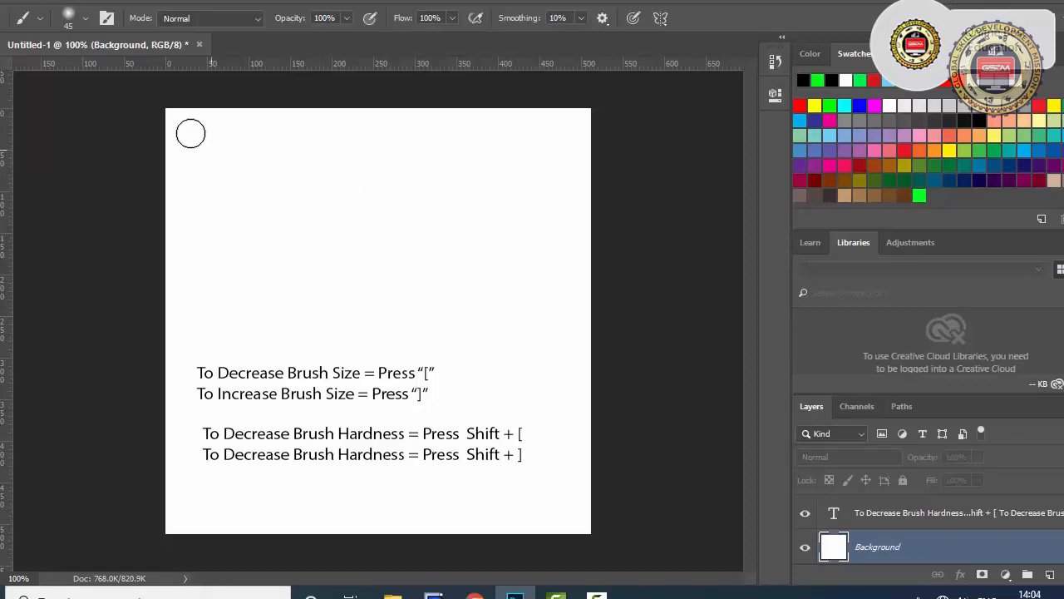
- Raise the brush hardness to 100% and paint a long hard-edged black stroke along the canvas's upper edge
click(87, 23)
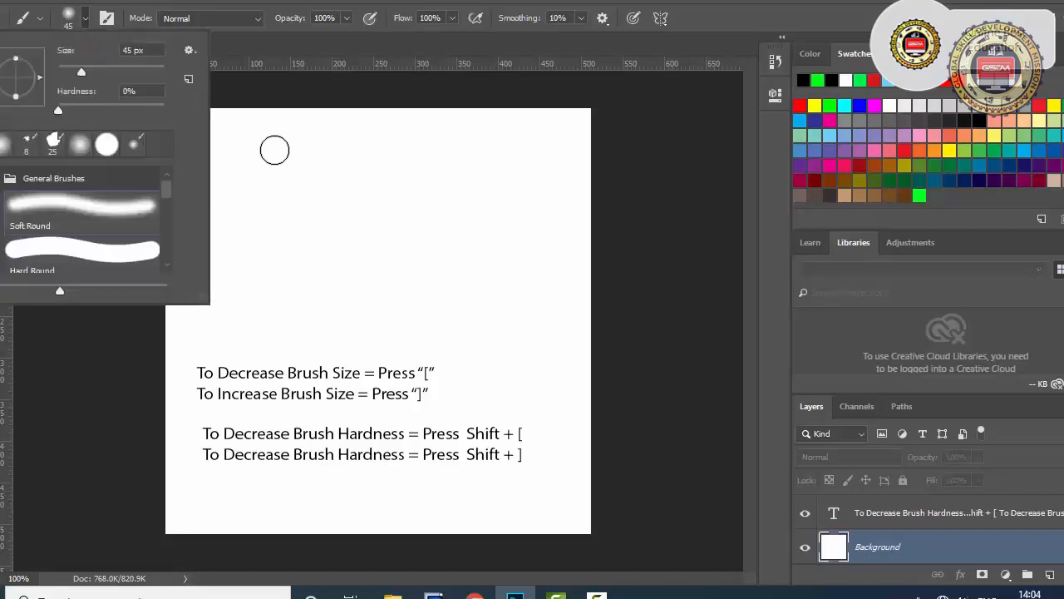
drag(255, 142, 276, 142)
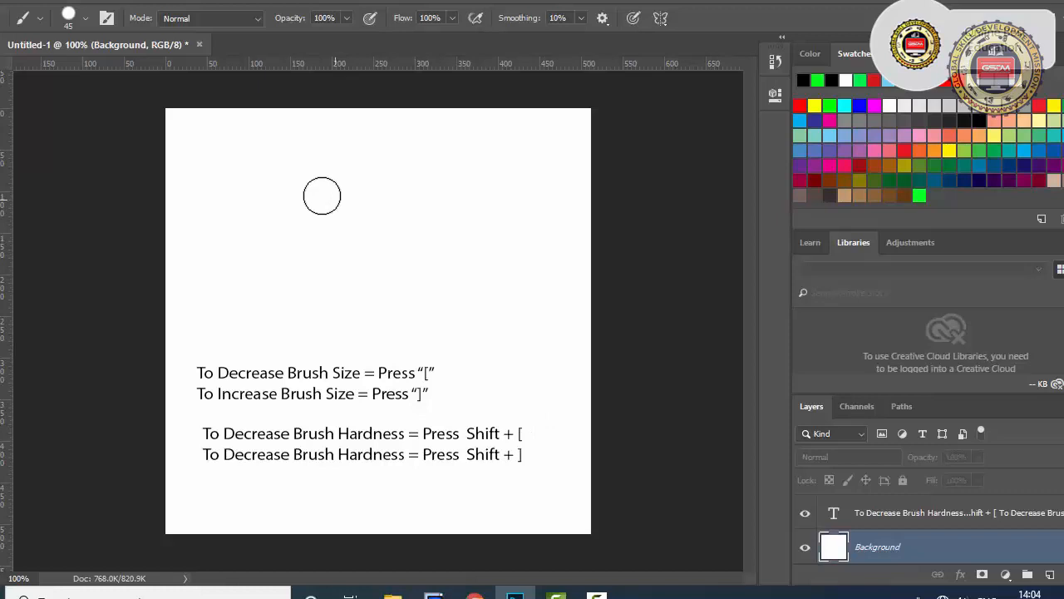
drag(191, 126, 359, 128)
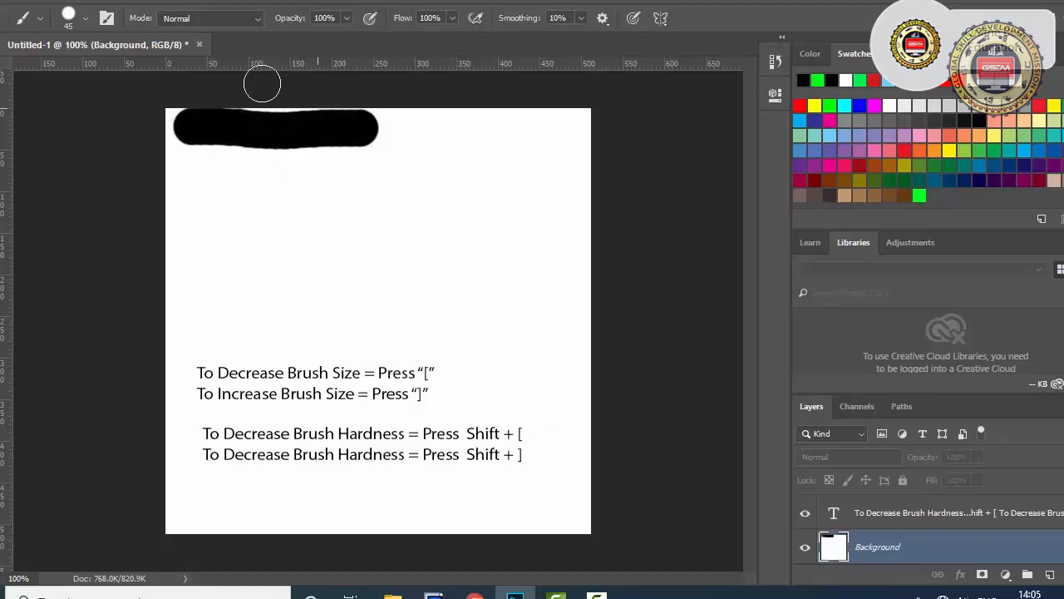
click(84, 17)
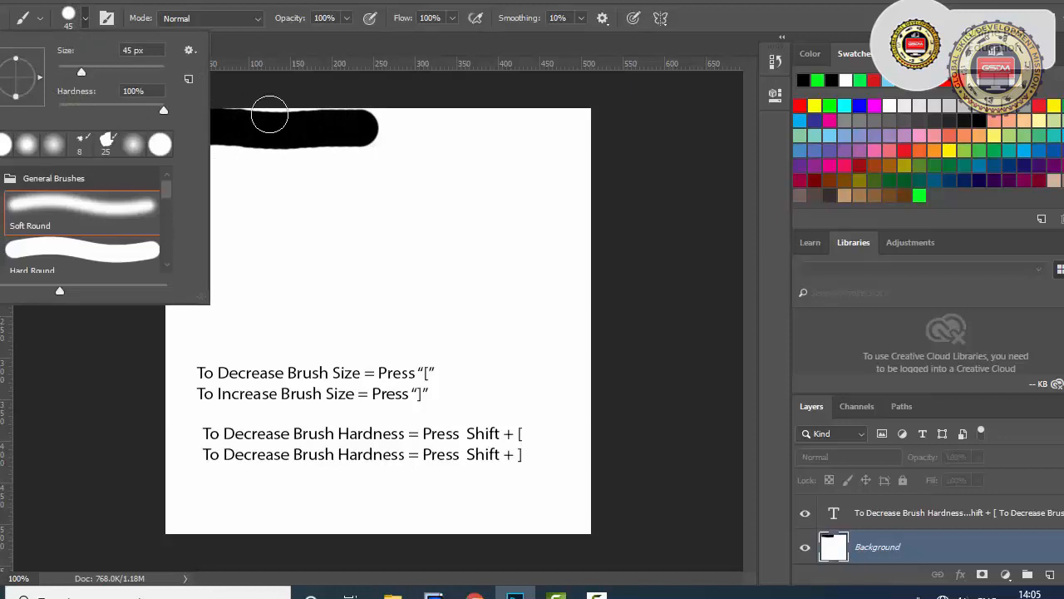
click(287, 118)
drag(305, 124, 433, 127)
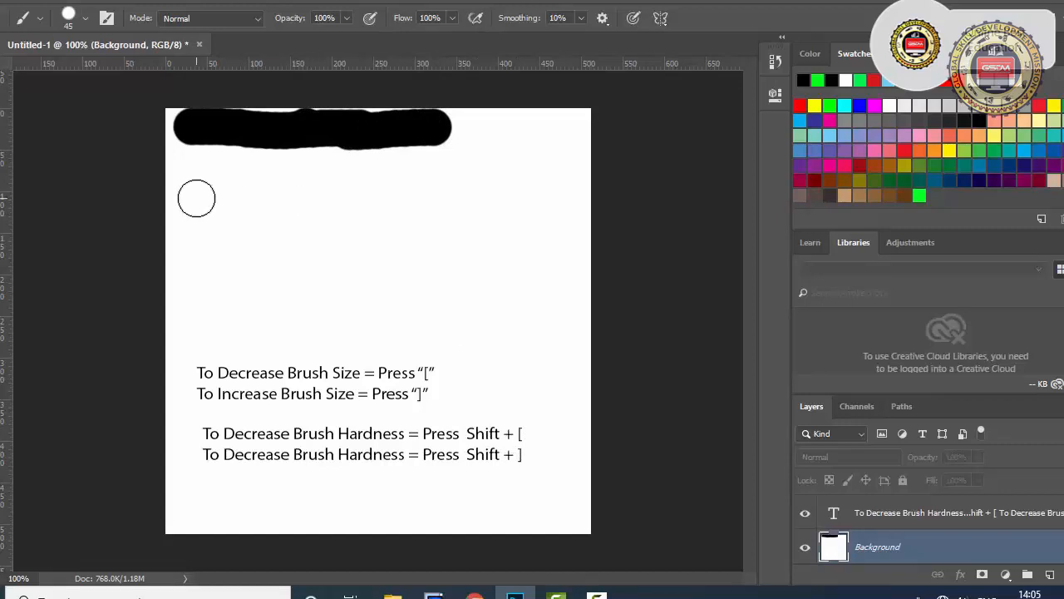
- Lower the brush hardness to 0% and paint a short soft-edged black stroke below the hard-edged one
key(shift+bracketleft)
drag(196, 198, 324, 194)
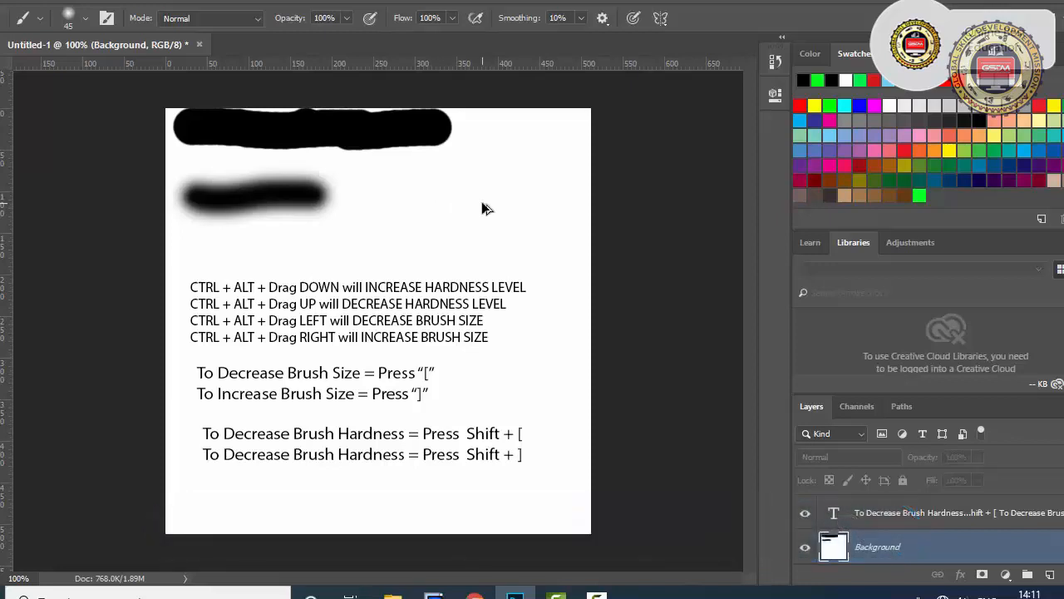
click(483, 203)
drag(483, 203, 444, 206)
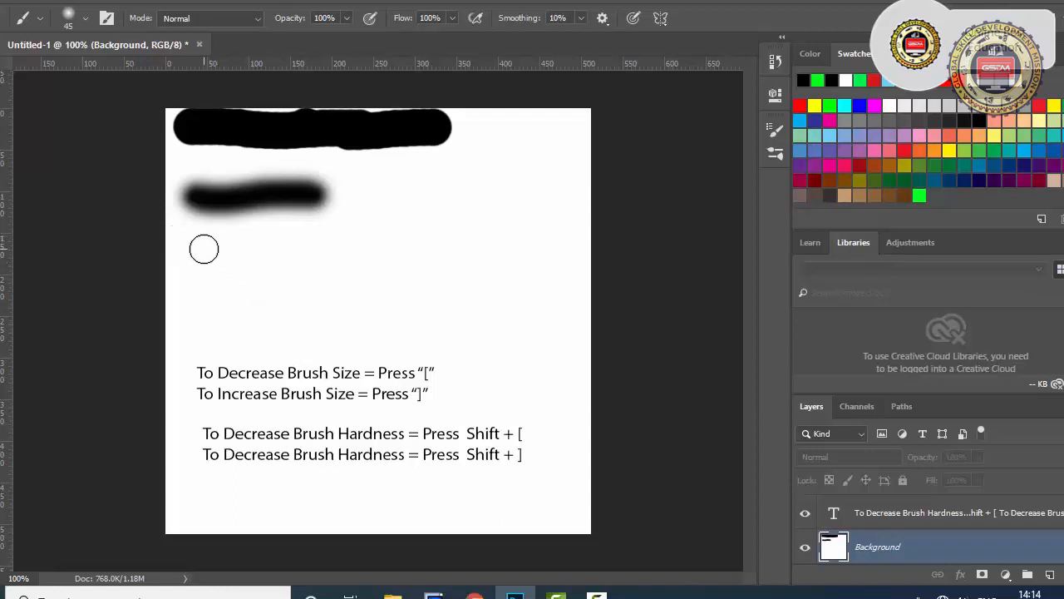
- Reduce the brush size to 25 px and paint a short thin stroke beside the soft-edged one
click(85, 18)
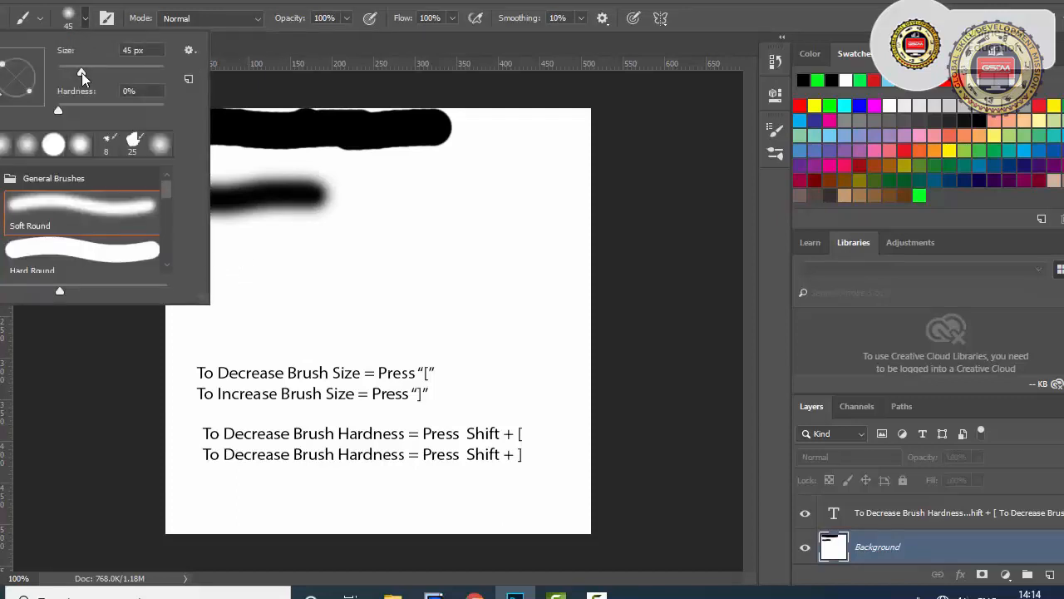
drag(81, 72, 71, 71)
drag(373, 191, 434, 192)
- Enlarge the brush to 100 px, paint a soft test stroke below the 25 px one, and undo it
click(85, 19)
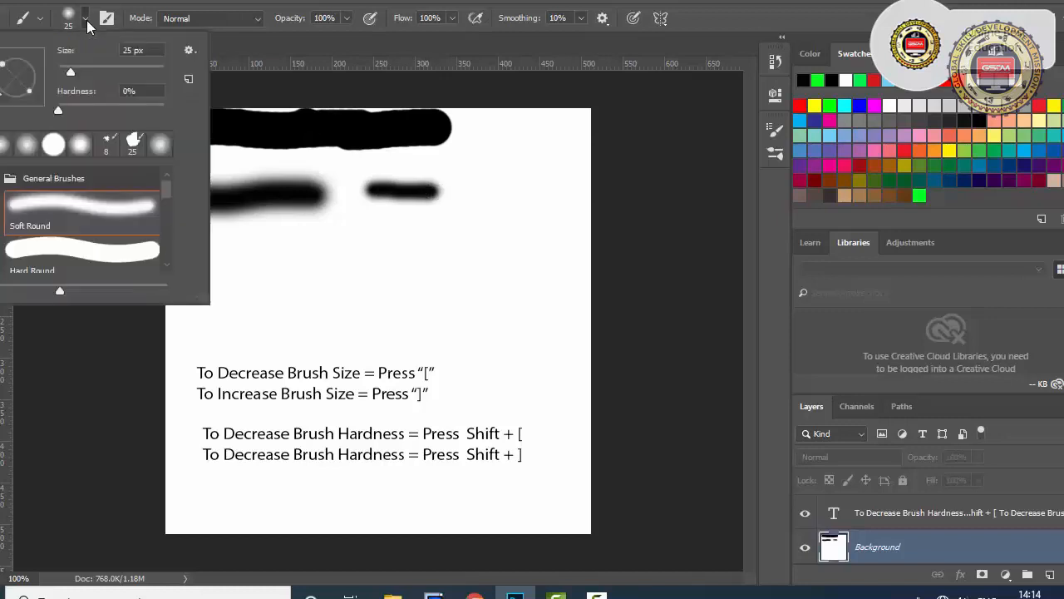
drag(70, 72, 109, 72)
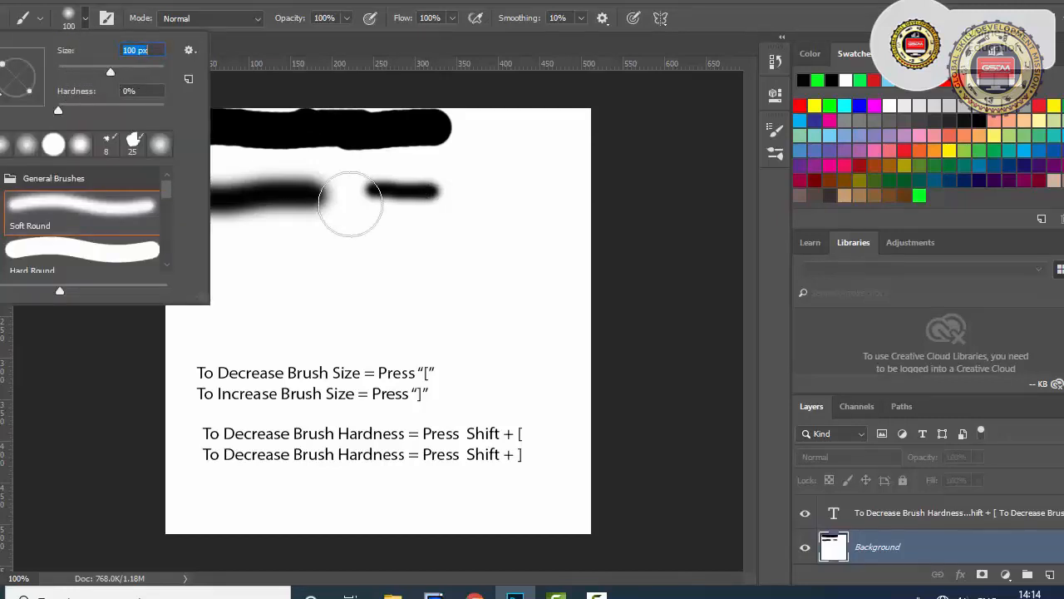
click(377, 238)
drag(388, 239, 478, 242)
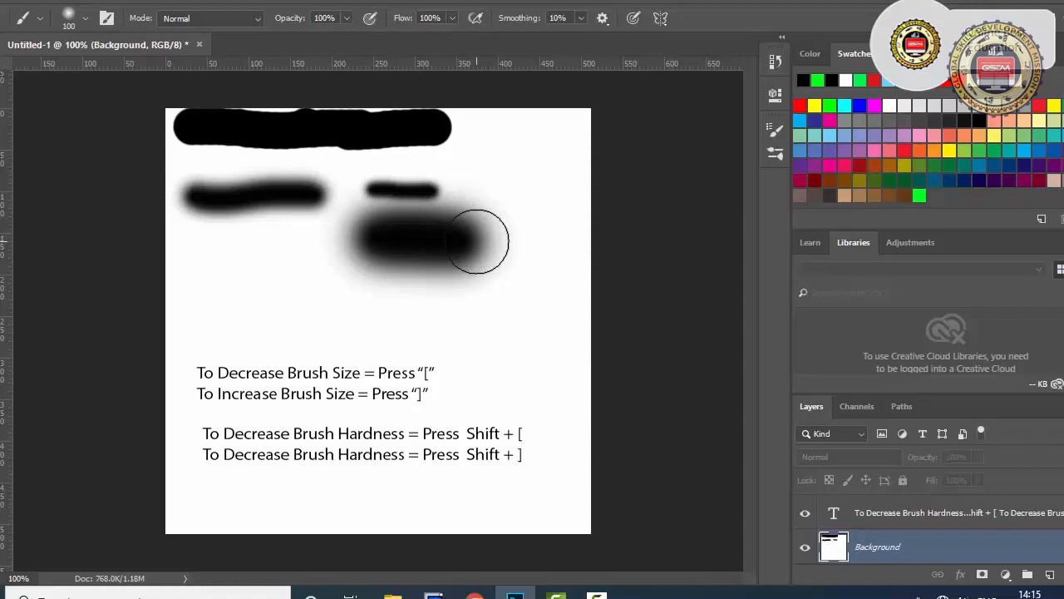
key(ctrl+z)
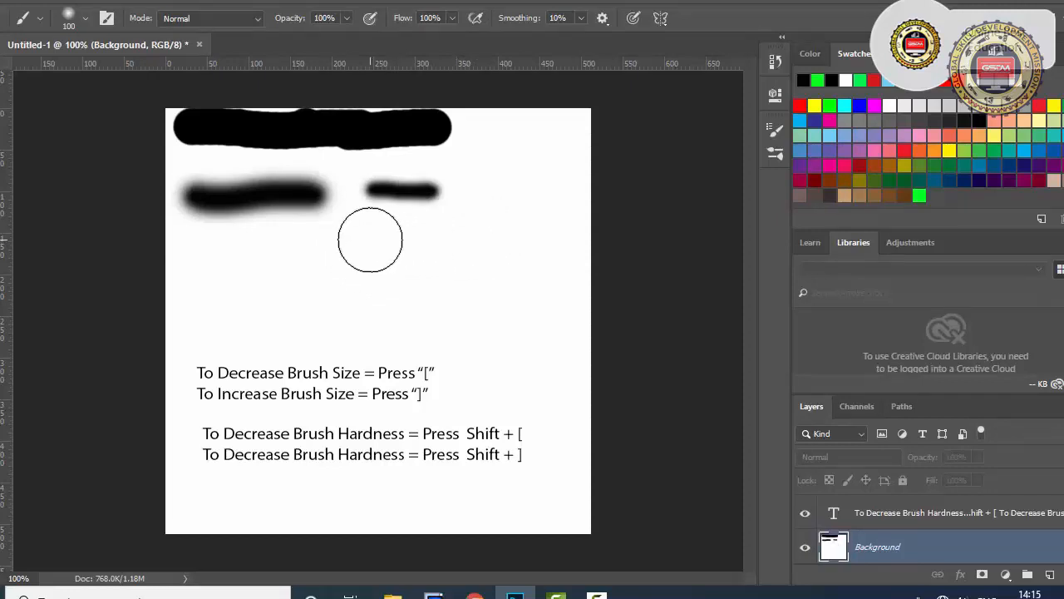
- Switch the brush cursor to the precise crosshair, paint a test stroke, and undo it along with the earlier 25 px stroke
key(Caps_Lock)
mouse_move(206, 255)
mouse_down()
mouse_move(291, 263)
mouse_move(279, 251)
mouse_move(347, 216)
mouse_move(351, 242)
mouse_move(337, 232)
mouse_move(454, 237)
mouse_move(437, 247)
mouse_move(464, 210)
mouse_move(445, 243)
mouse_move(475, 213)
mouse_move(364, 238)
mouse_move(386, 217)
mouse_move(340, 243)
mouse_move(321, 229)
mouse_move(339, 230)
mouse_move(283, 231)
mouse_up()
key(ctrl+z)
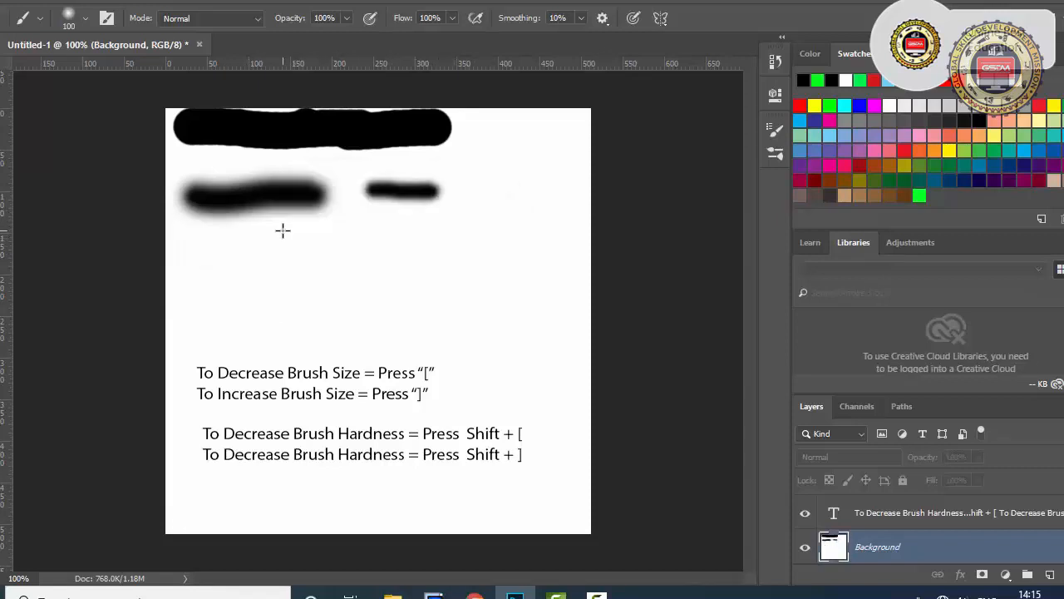
key(ctrl+z)
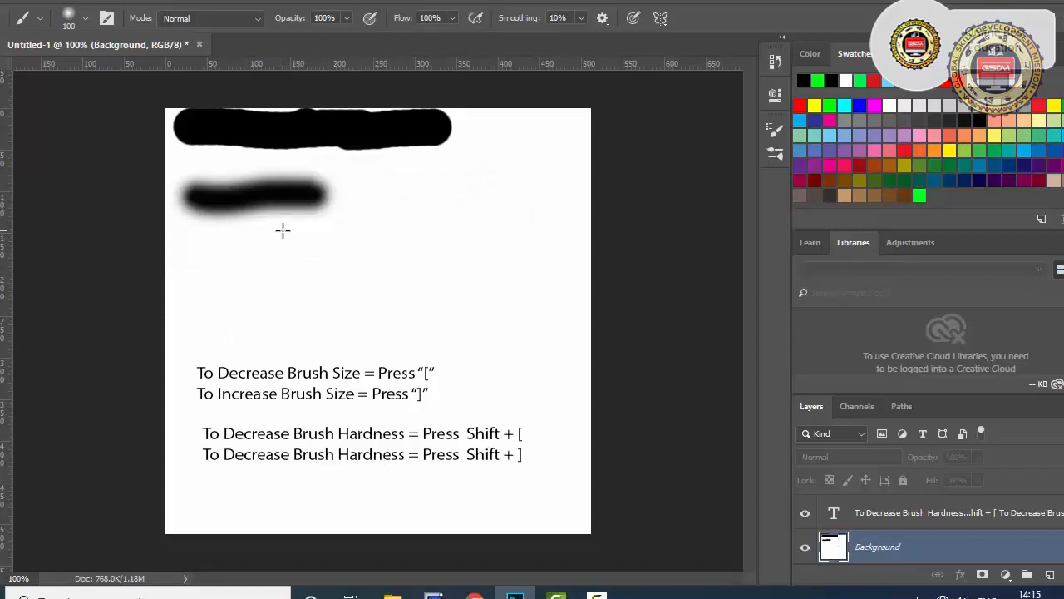
- Set the brush size to 18 px and paint a long straight horizontal stroke below the soft-edged one
click(84, 17)
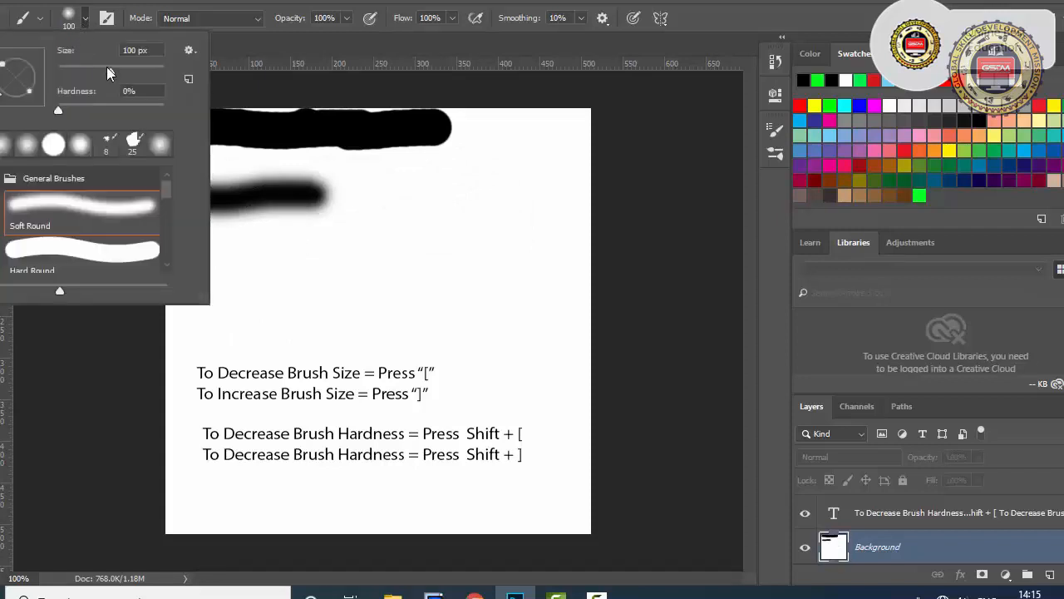
drag(110, 73, 68, 74)
key(Return)
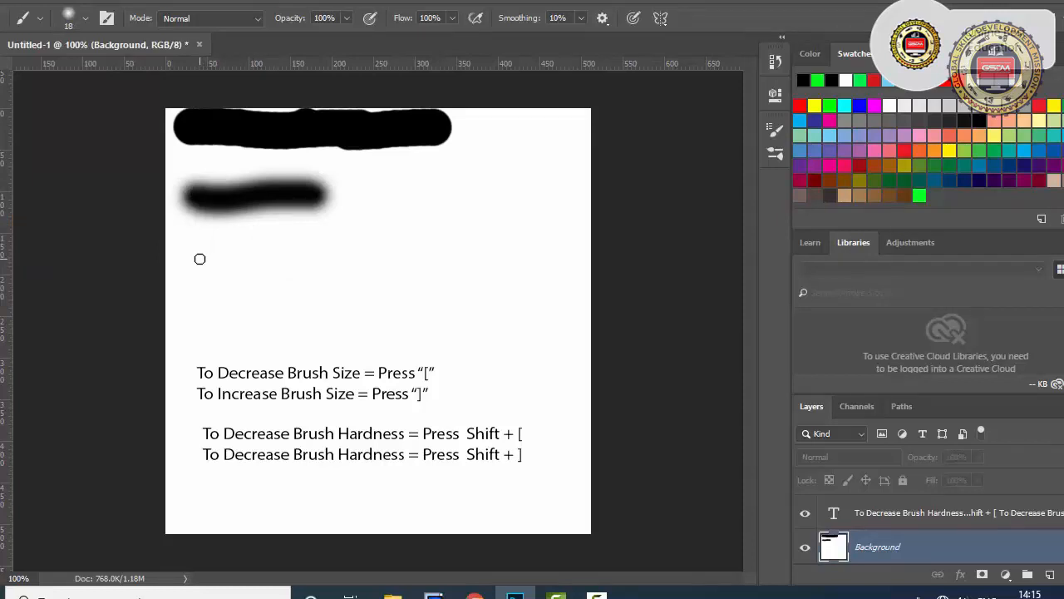
click(200, 259)
mouse_move(200, 259)
mouse_down()
mouse_move(350, 270)
mouse_move(370, 302)
mouse_move(484, 302)
mouse_move(204, 302)
mouse_move(443, 299)
mouse_move(264, 306)
mouse_move(474, 310)
mouse_up()
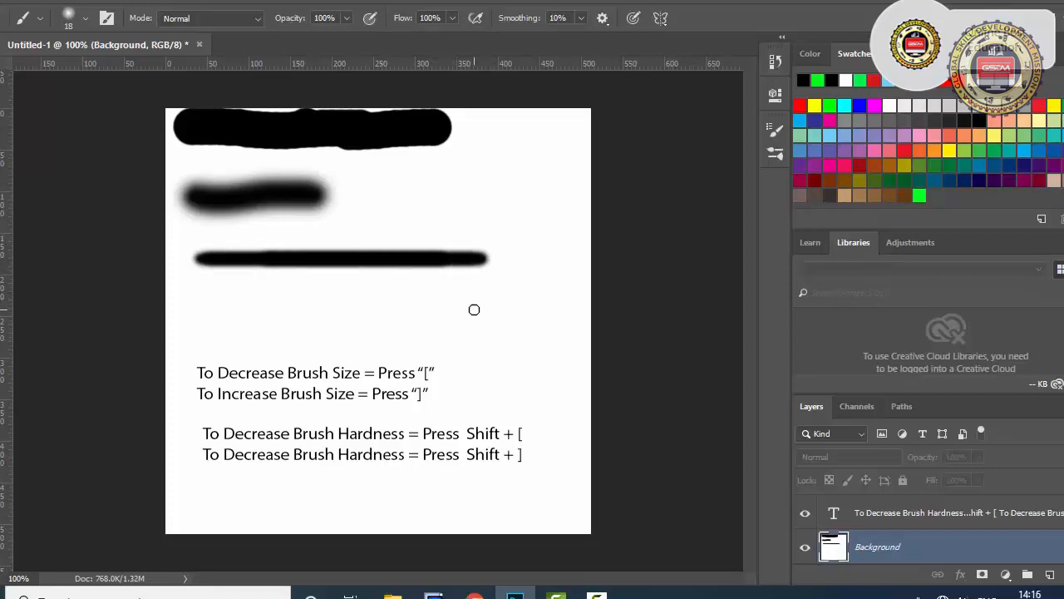
- Try a straight diagonal line towards the canvas's upper-right corner, undo it, and paint a straight vertical stroke near the right edge
shift+click(553, 116)
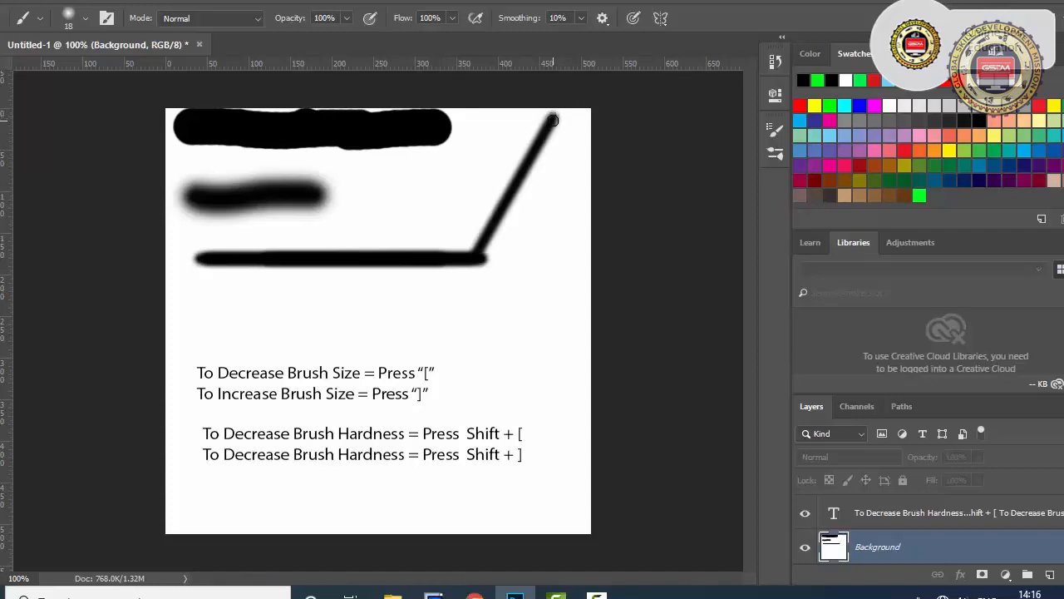
key(ctrl+z)
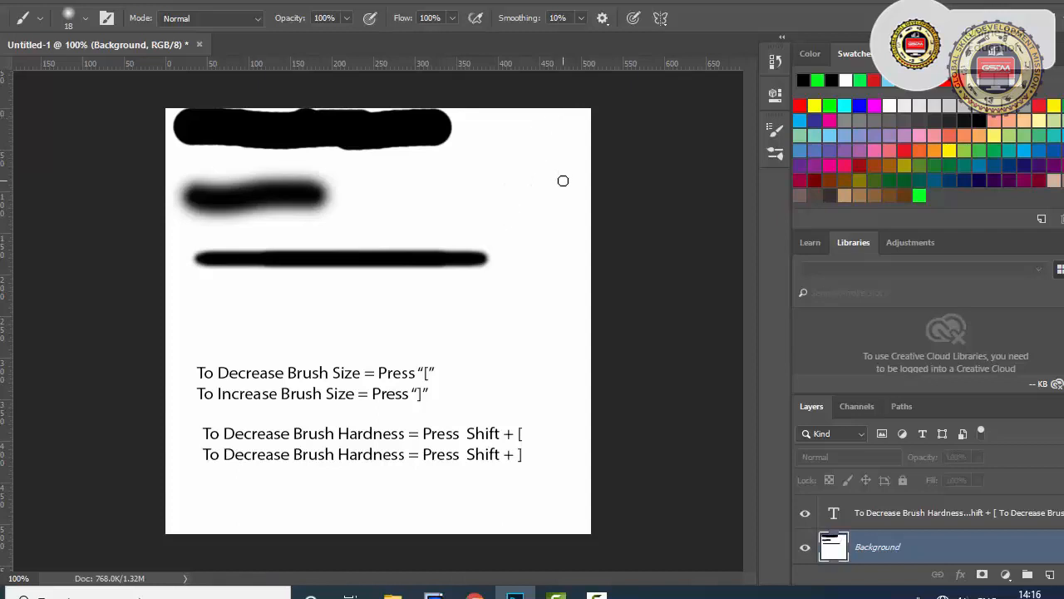
click(556, 118)
mouse_move(556, 118)
mouse_down()
mouse_move(557, 171)
mouse_move(537, 186)
mouse_move(536, 265)
mouse_up()
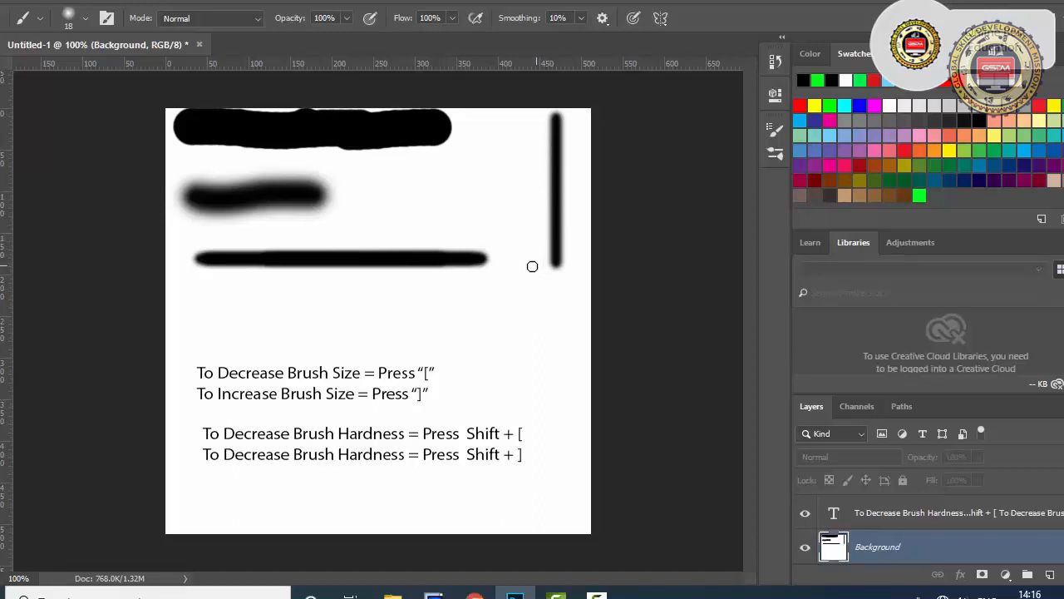
- Paint a zigzag of connected straight brush segments between the horizontal stroke and the brush size notes
click(186, 336)
shift+click(227, 288)
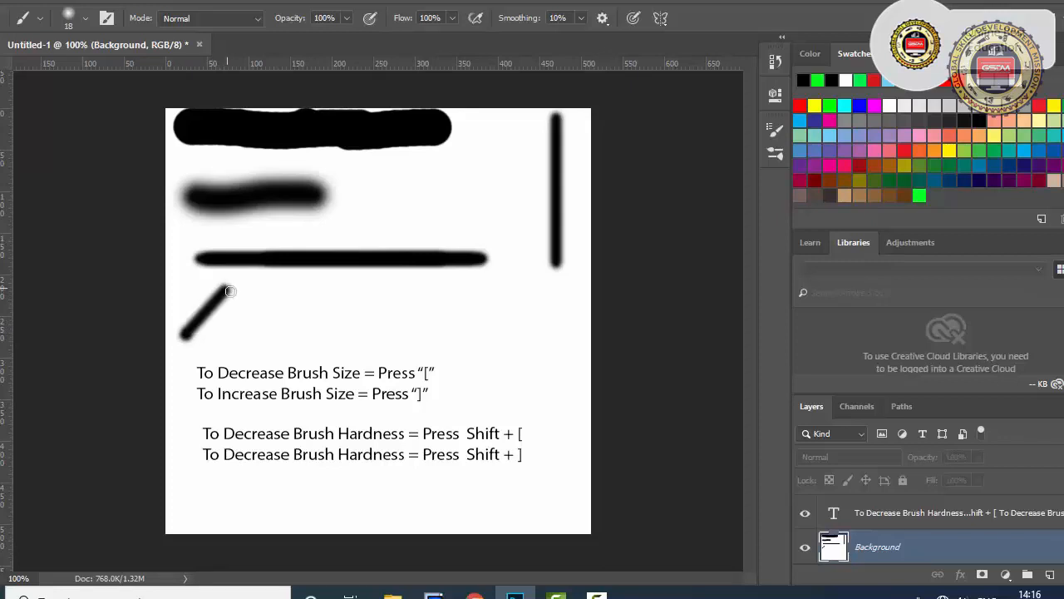
shift+click(277, 334)
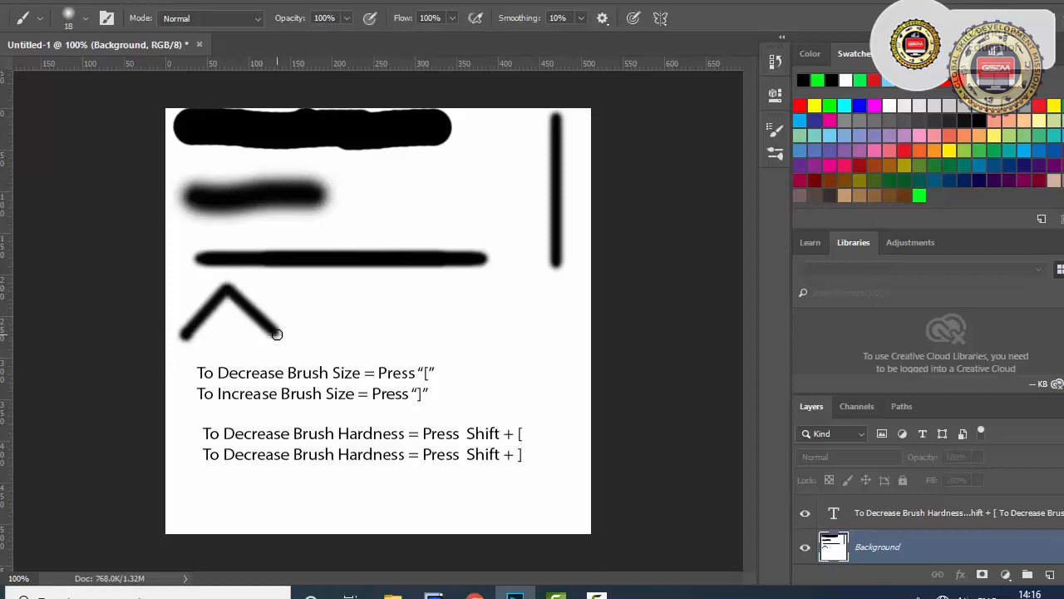
shift+click(332, 286)
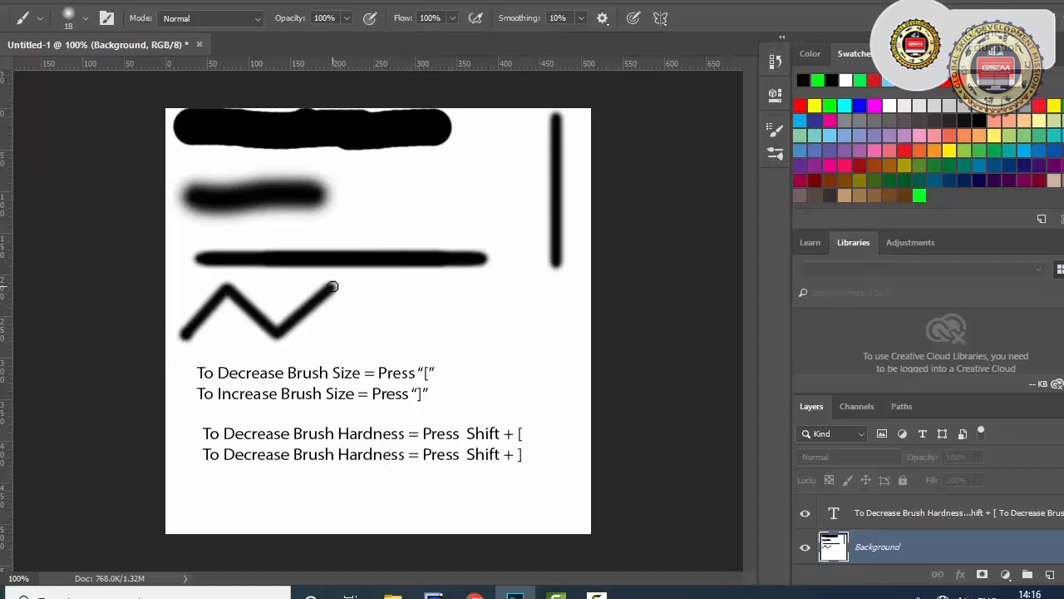
shift+click(372, 336)
mouse_move(325, 323)
mouse_down()
mouse_move(368, 333)
mouse_move(400, 305)
mouse_up()
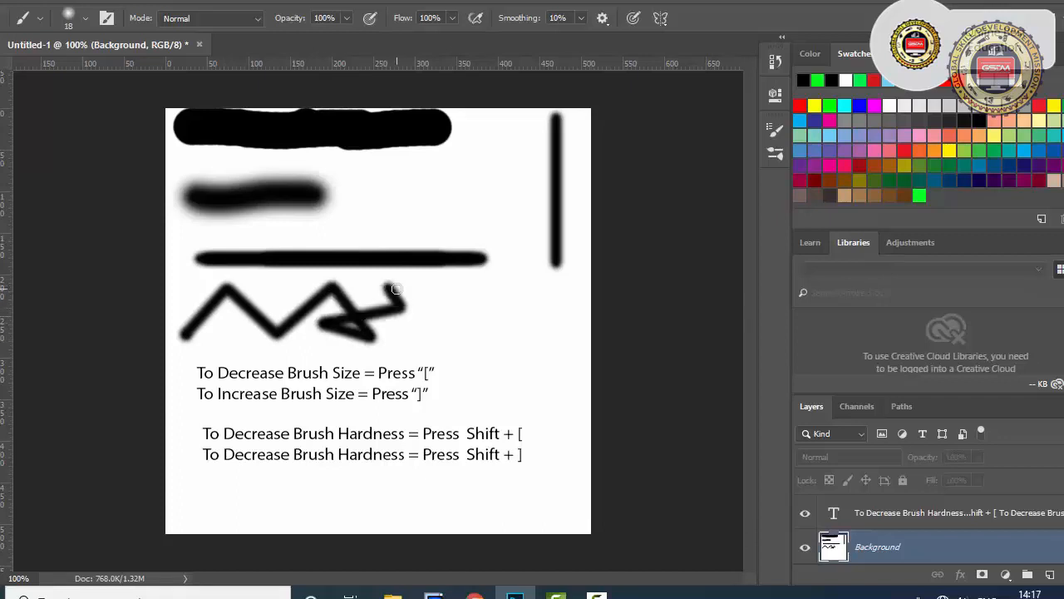
shift+click(453, 296)
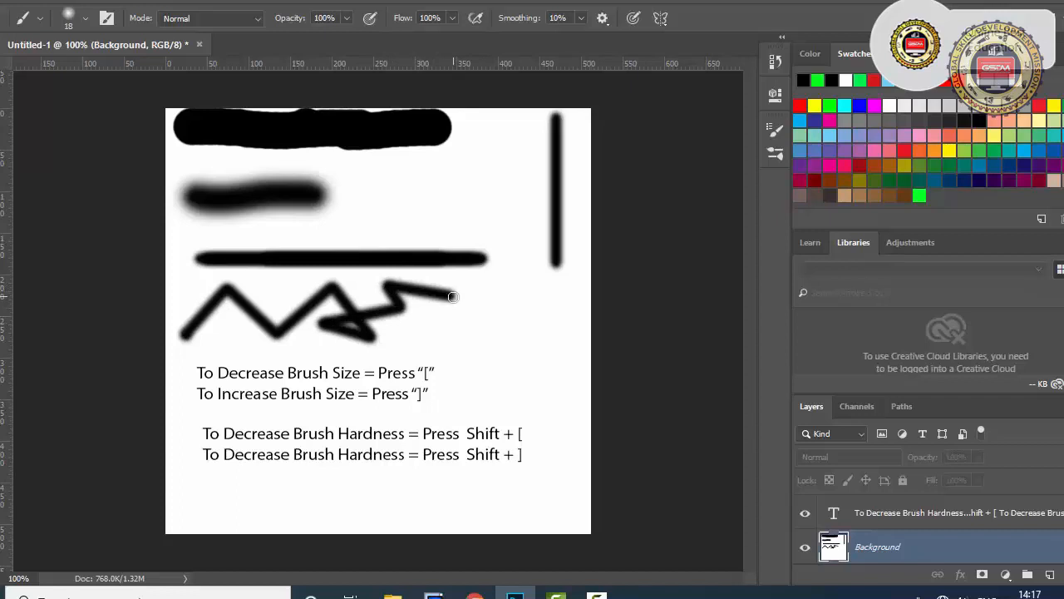
shift+click(435, 321)
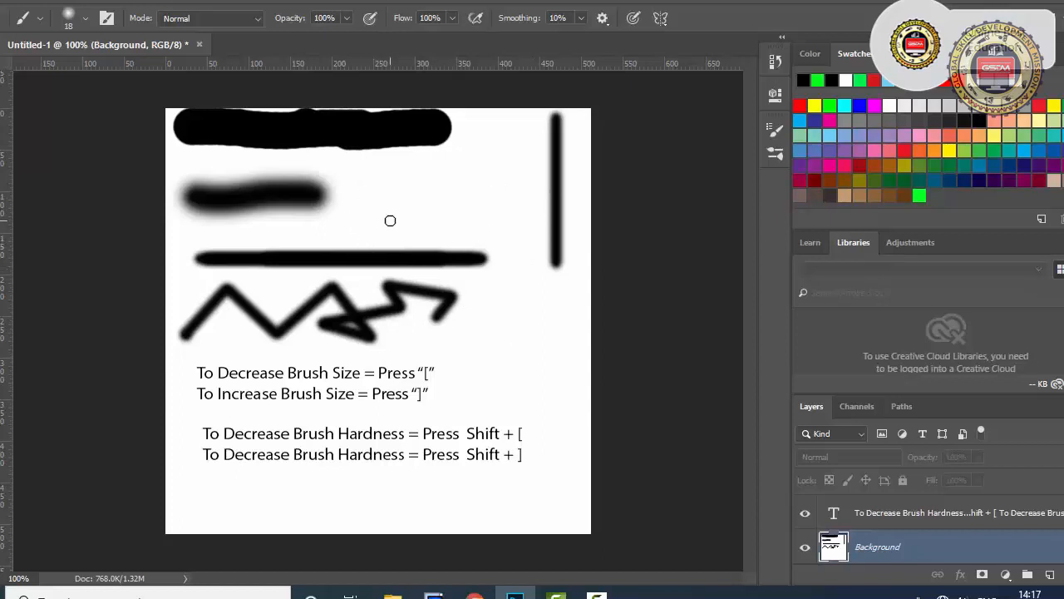
- Add a Solid Color fill layer above the Background with the color ffffff, keeping its default name
click(123, 2)
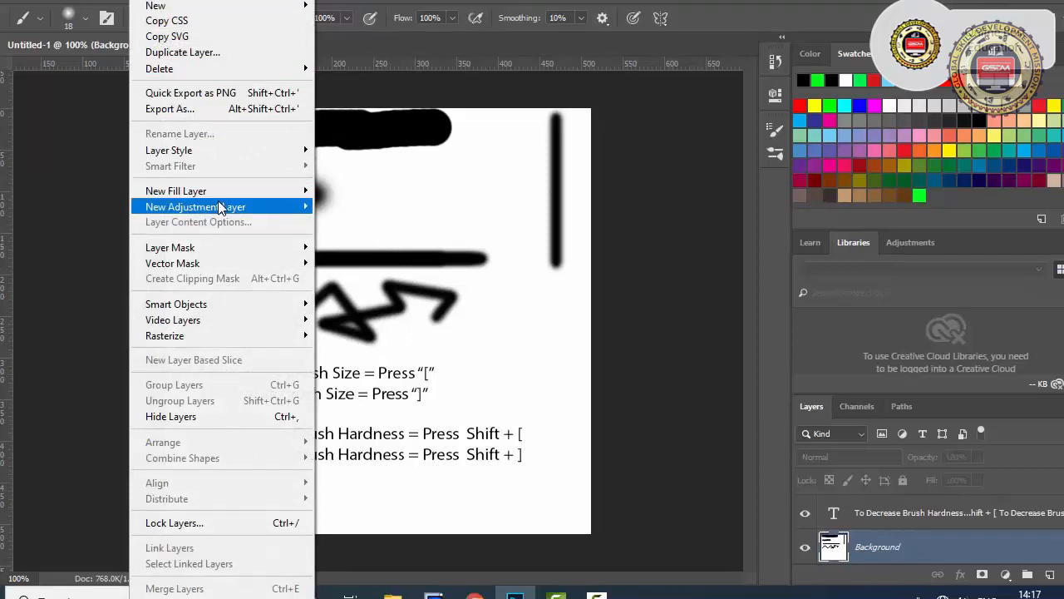
mouse_move(220, 197)
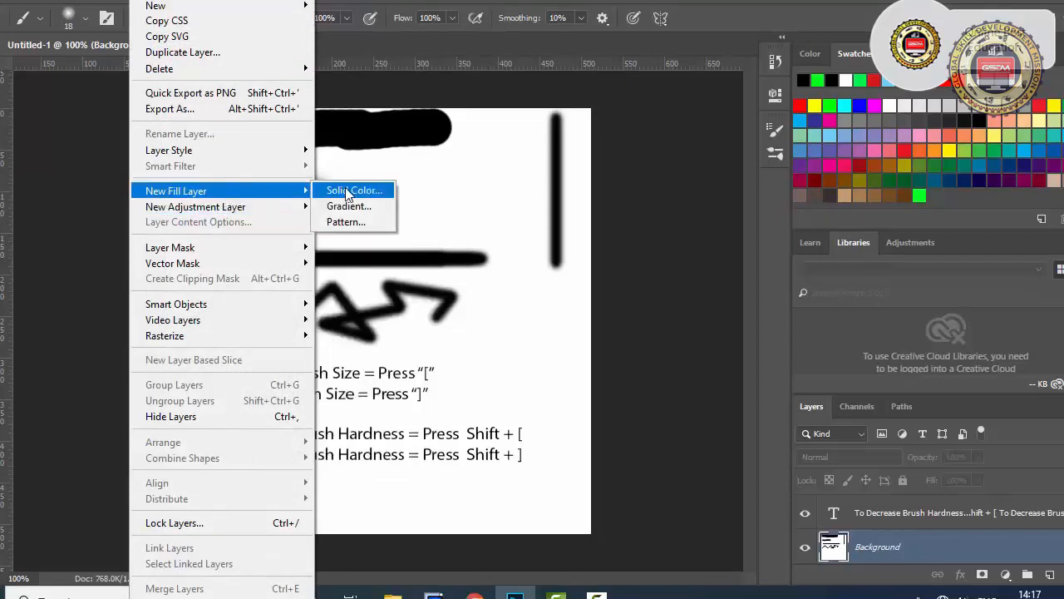
click(331, 197)
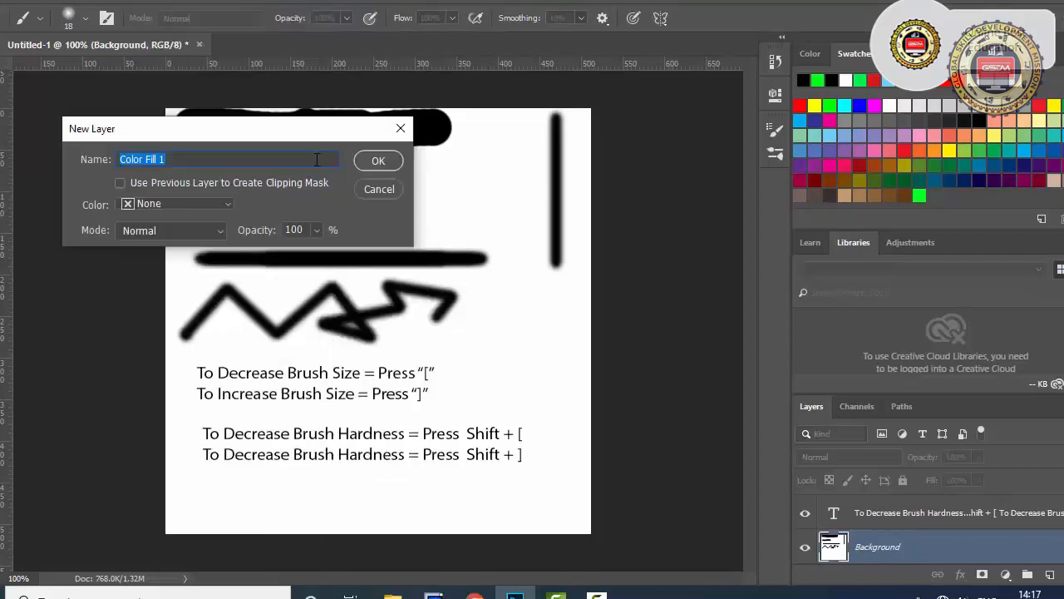
click(371, 166)
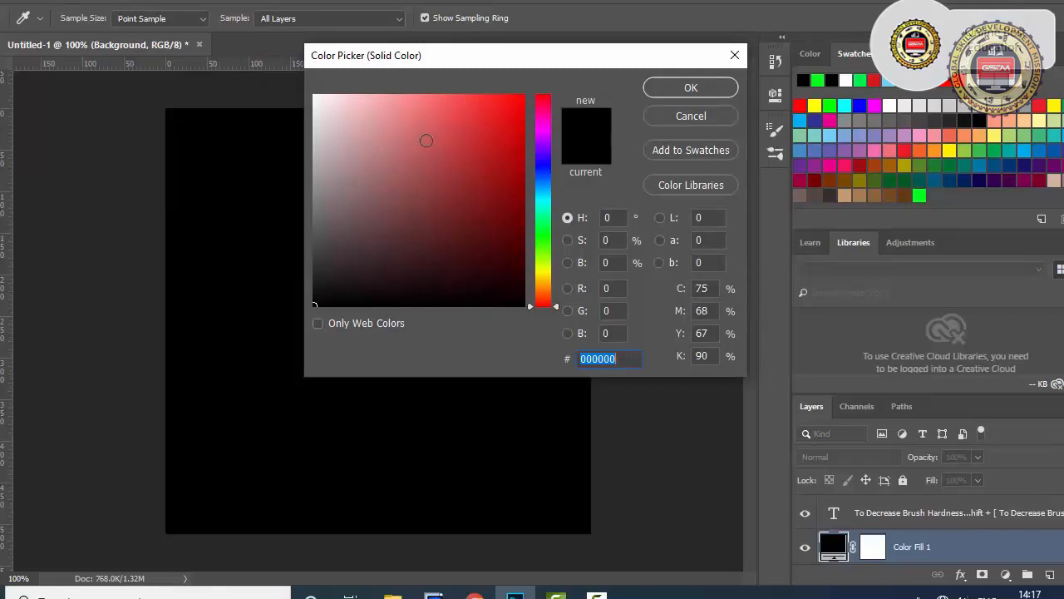
text(ffffff)
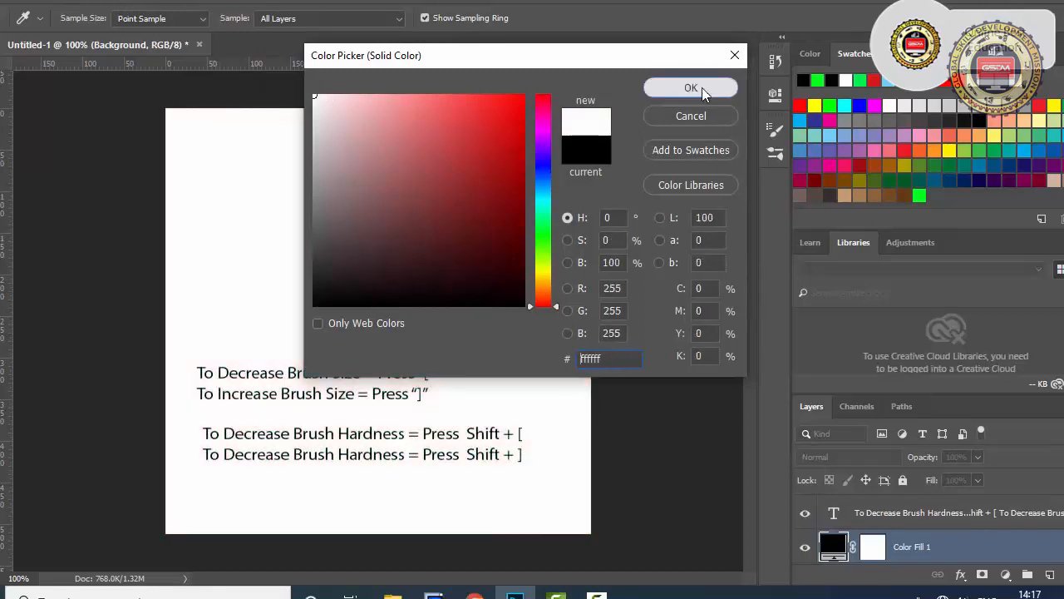
click(701, 87)
key(b)
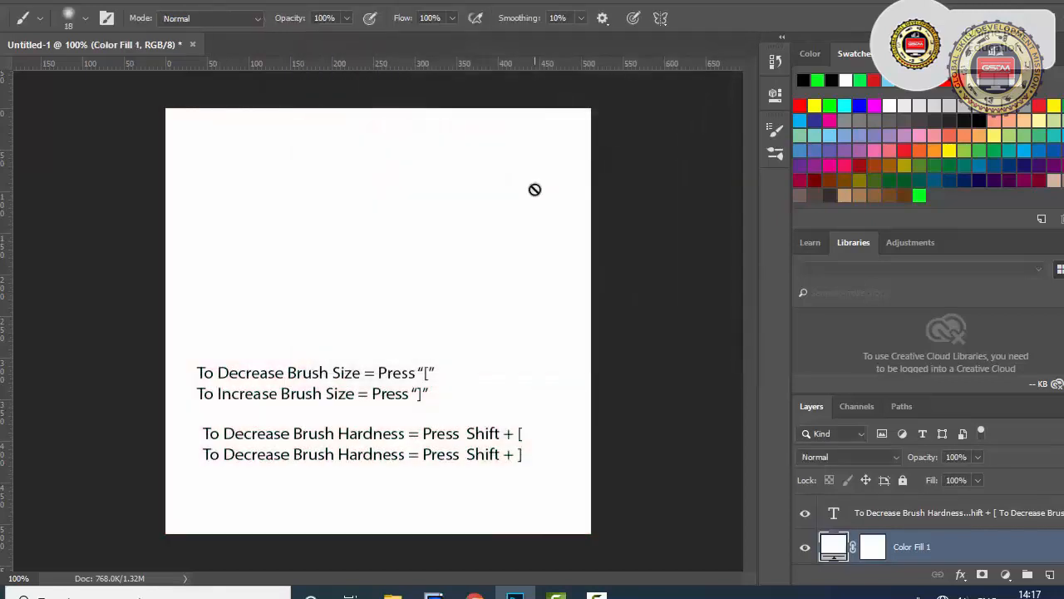
- Delete the brush notes text layer and the painted Background layer, keeping only the white fill layer
click(941, 523)
key(Delete)
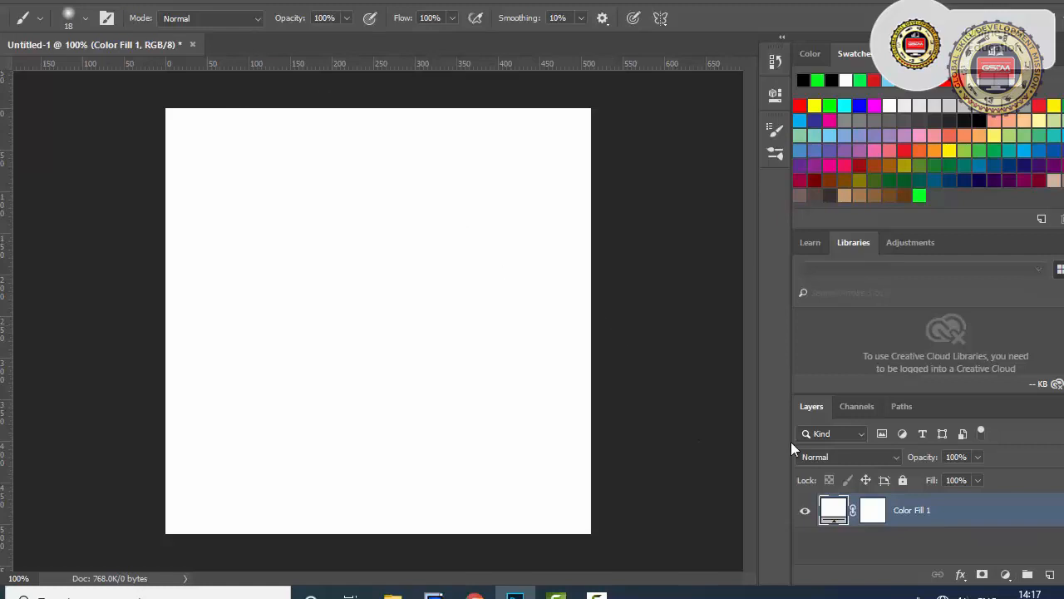
- Add another Solid Color fill layer in white (ffffff) and delete the Color Fill 1 layer beneath it
click(1006, 577)
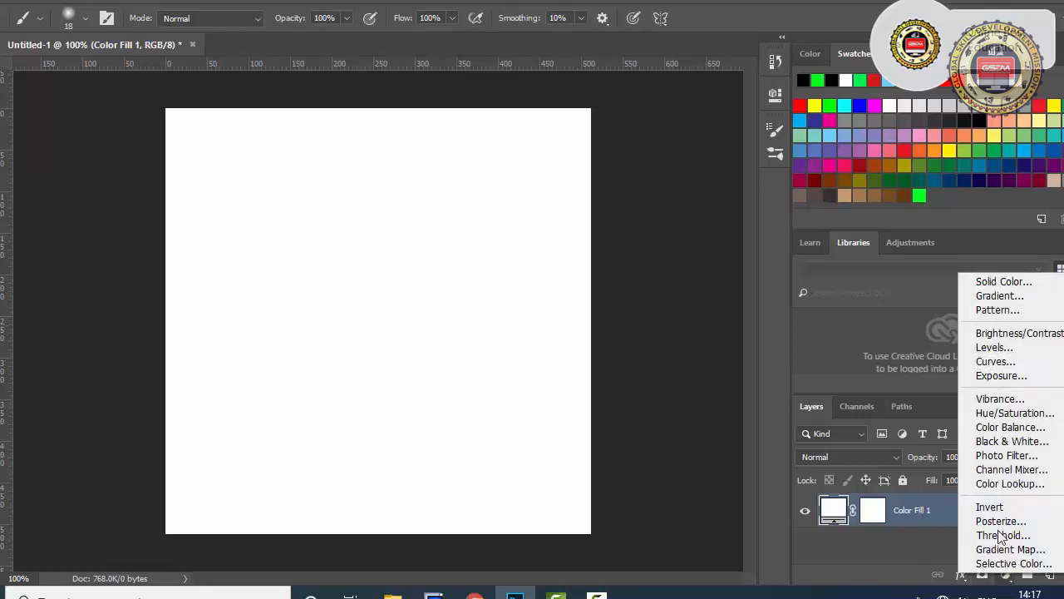
click(986, 282)
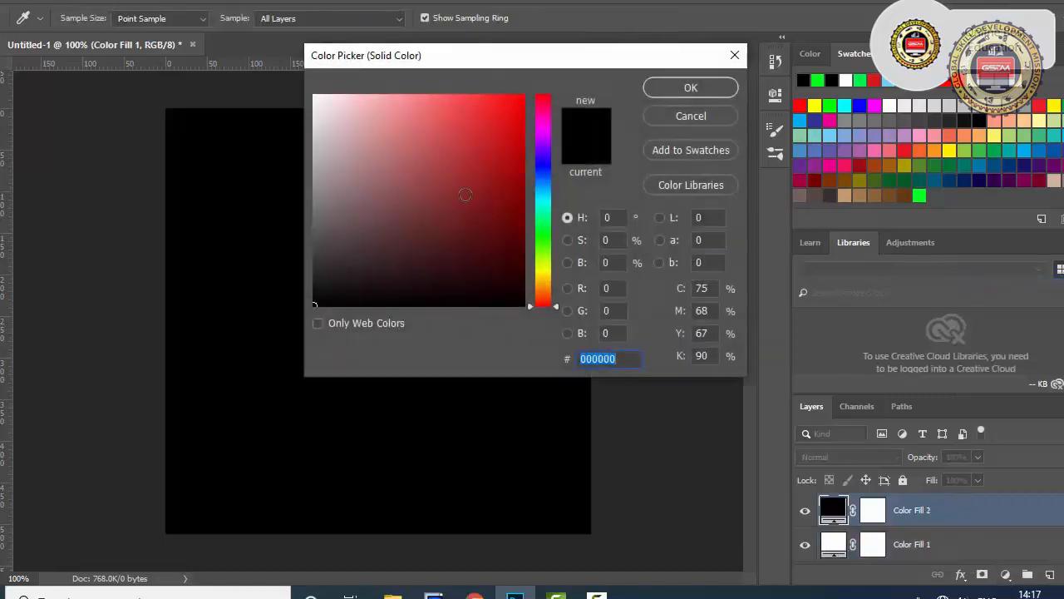
mouse_move(466, 192)
mouse_down()
mouse_move(351, 133)
mouse_move(303, 85)
mouse_up()
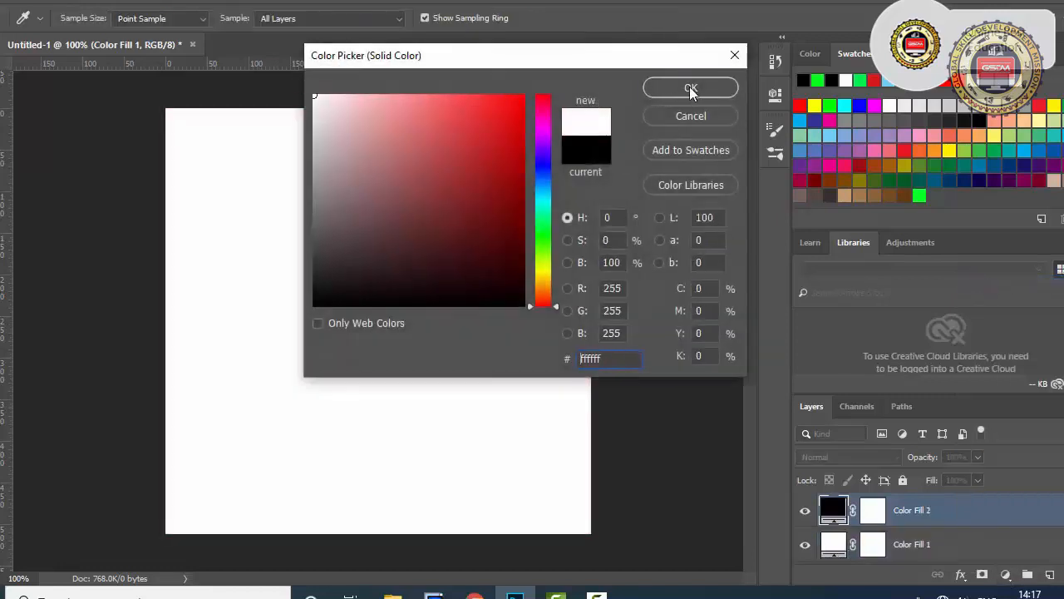
click(689, 86)
click(928, 548)
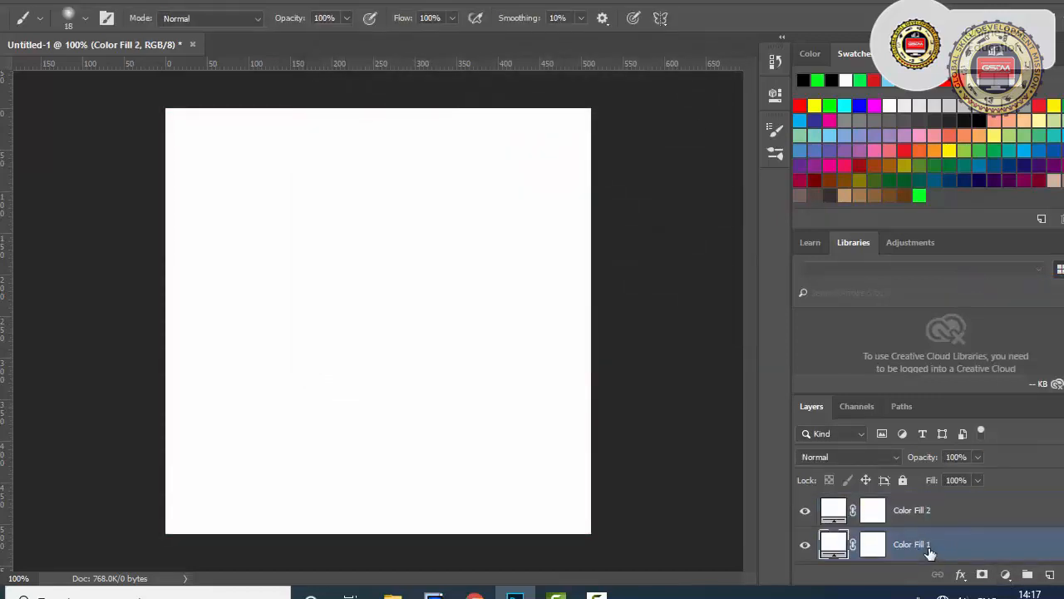
drag(908, 549, 1063, 575)
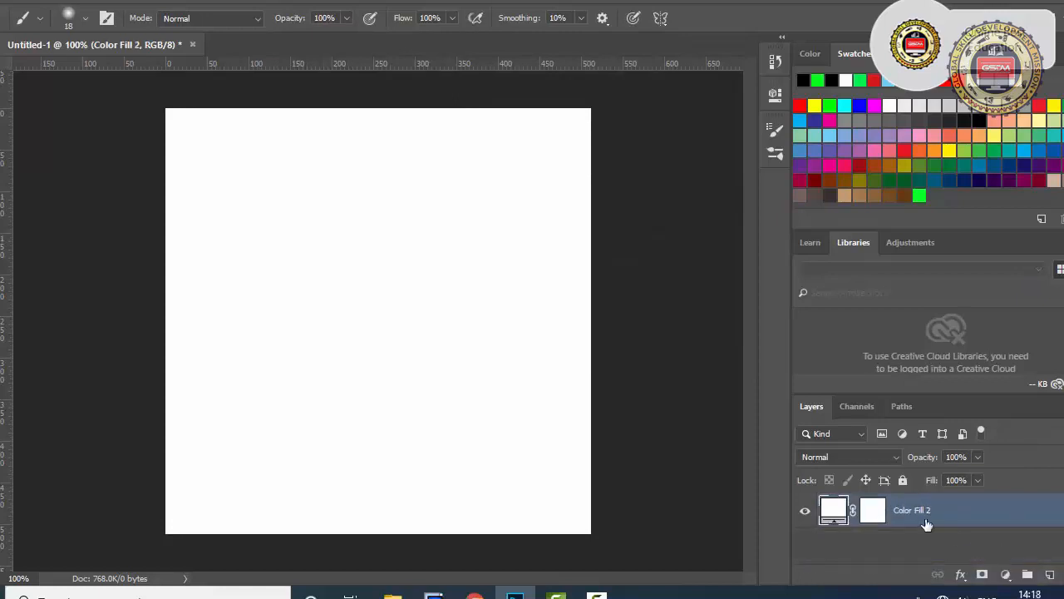
- Rename the remaining white fill layer to BG Layer
double_click(924, 511)
text(b)
key(Return)
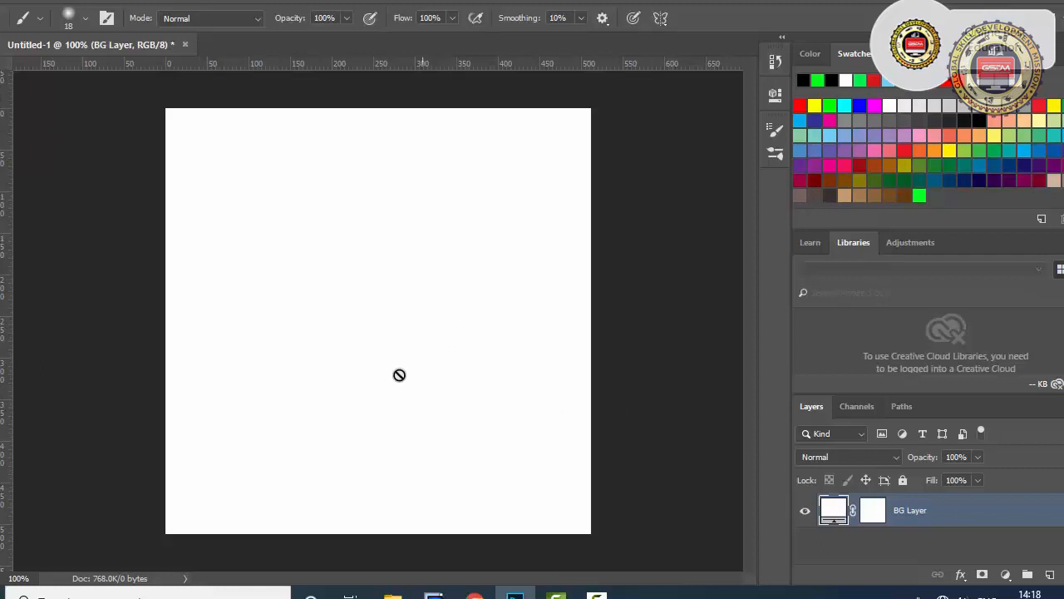
- Set the Soft Round brush to a size of 67 px and a hardness of 14%
click(0, 73)
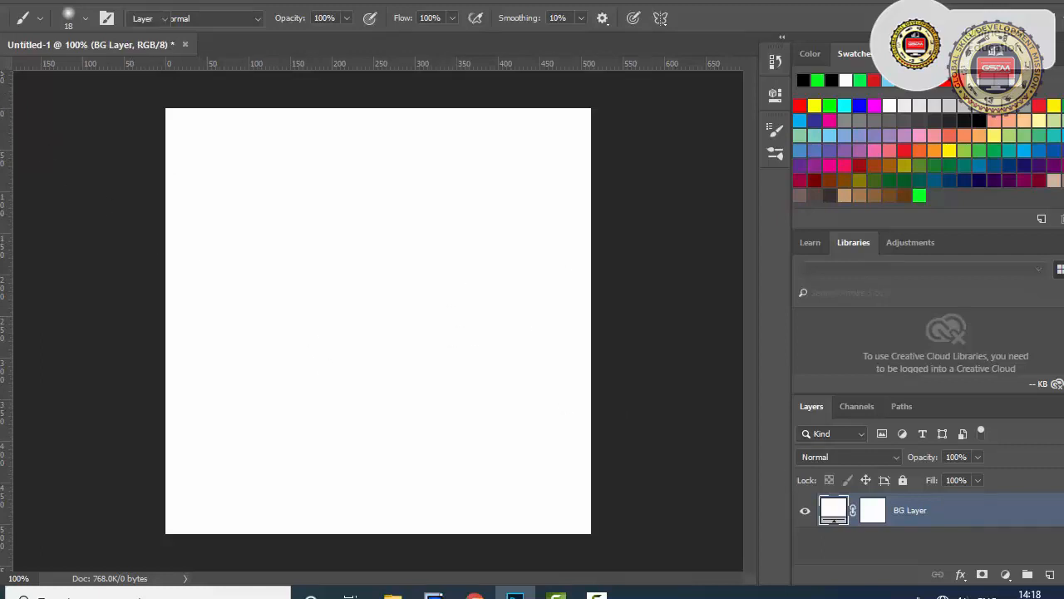
click(0, 141)
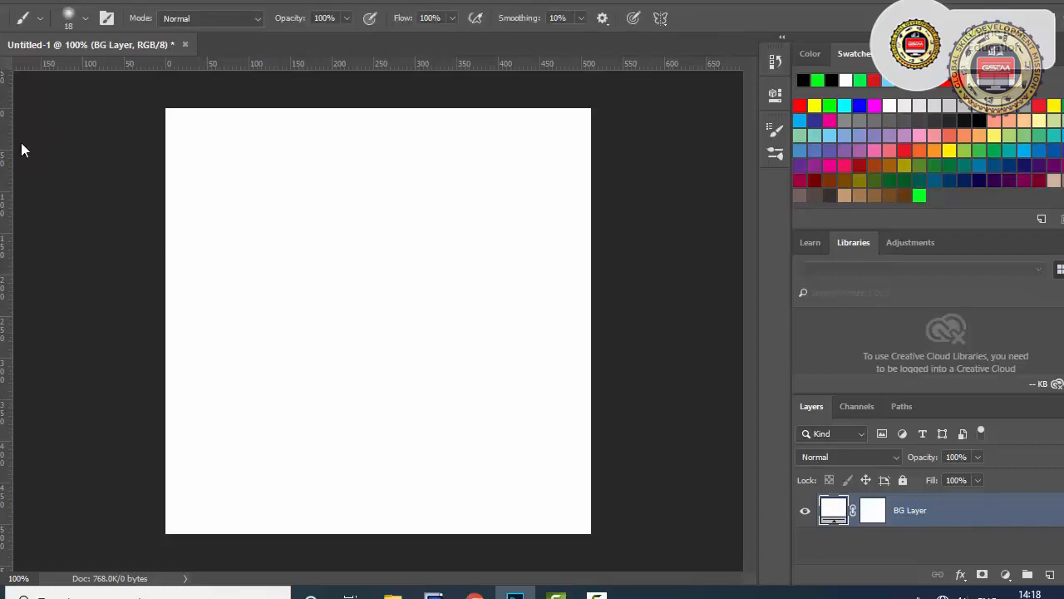
click(86, 17)
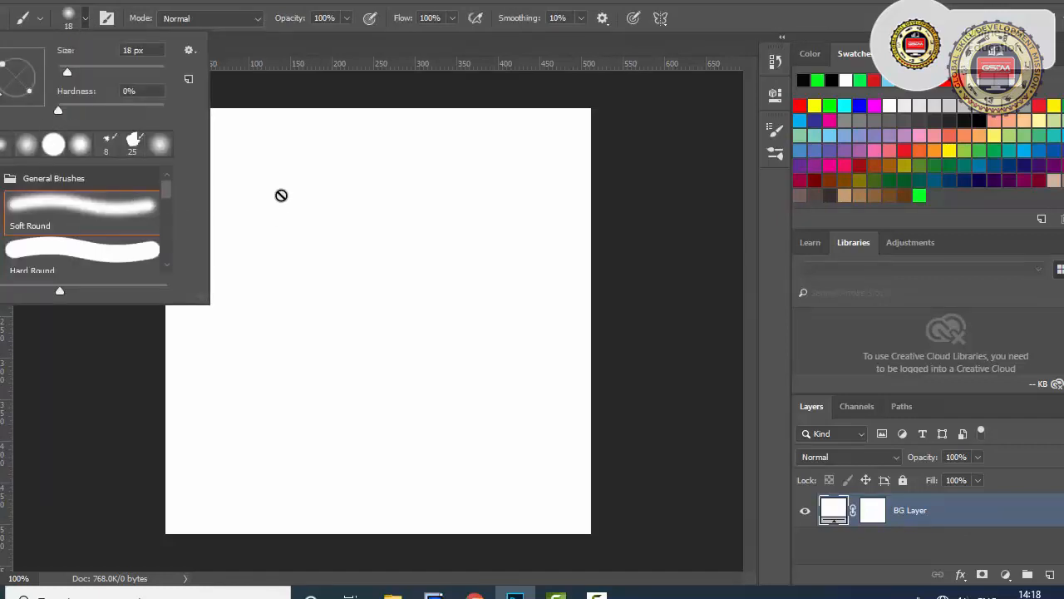
click(85, 23)
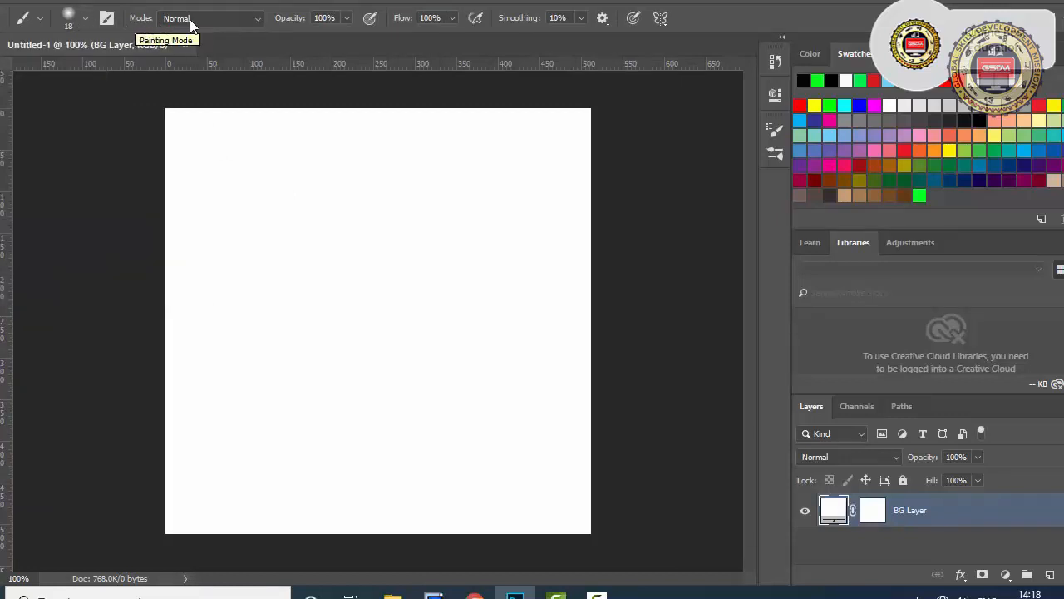
click(73, 24)
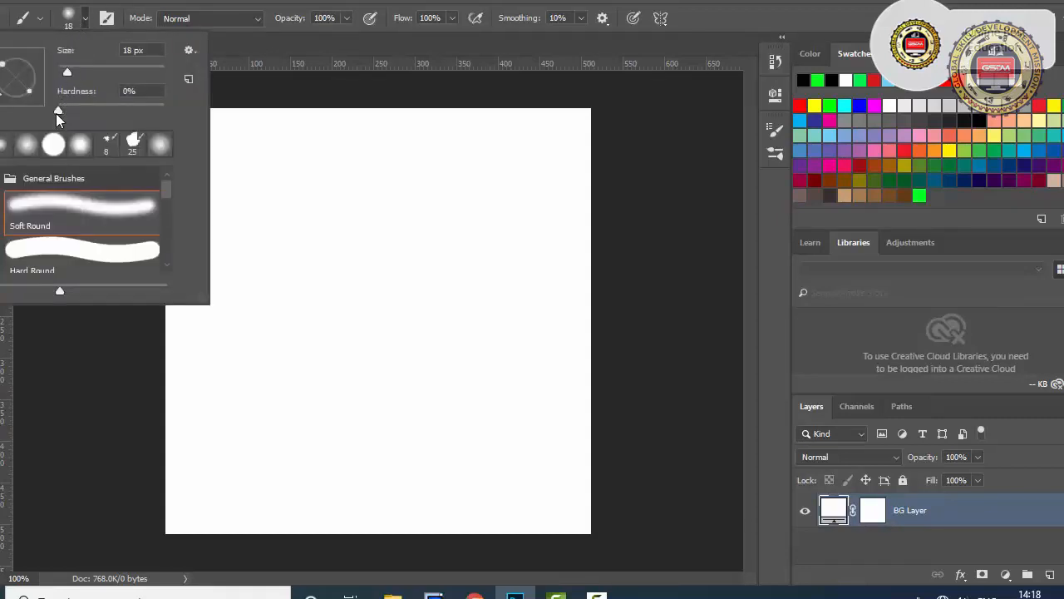
drag(57, 112, 74, 110)
drag(67, 72, 93, 72)
- Rasterize the fill of the BG Layer so it can be painted on
click(301, 157)
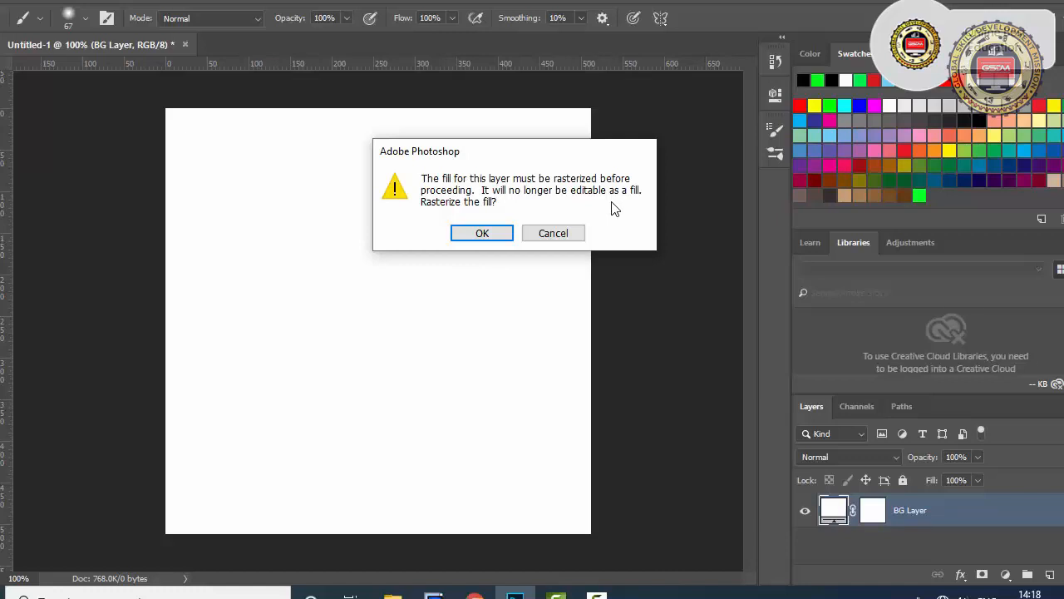
click(483, 234)
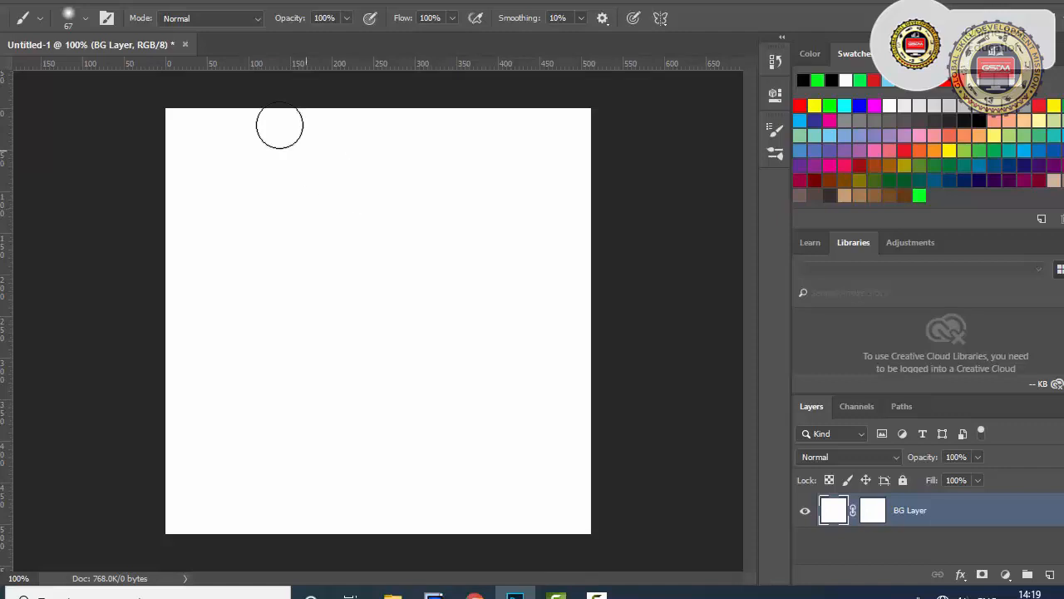
click(195, 19)
click(195, 18)
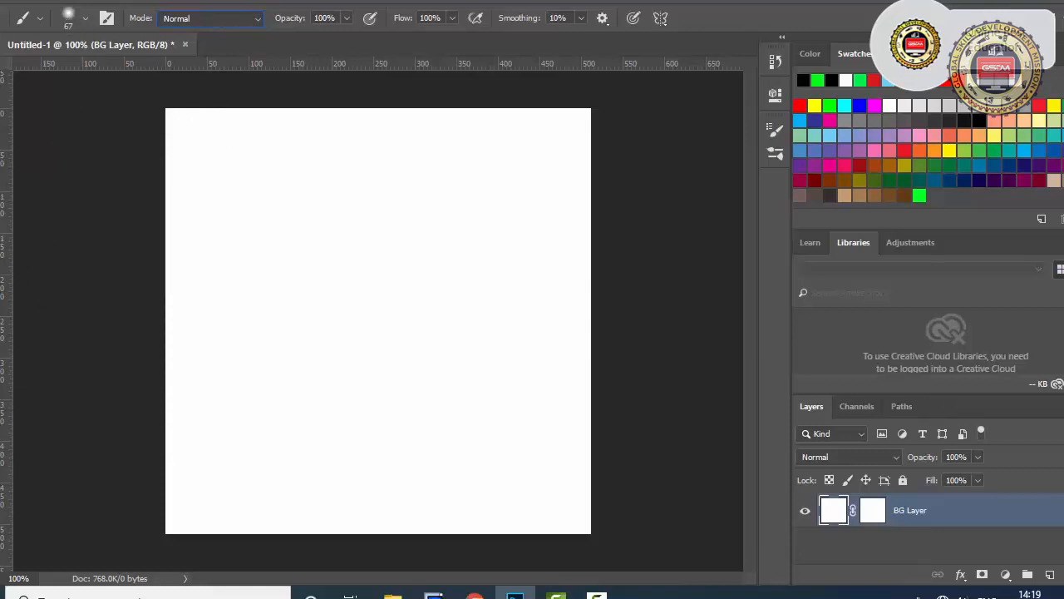
- Choose a light green foreground color for the brush
click(2, 492)
mouse_move(447, 182)
mouse_down()
mouse_move(430, 109)
mouse_move(446, 90)
mouse_up()
click(678, 87)
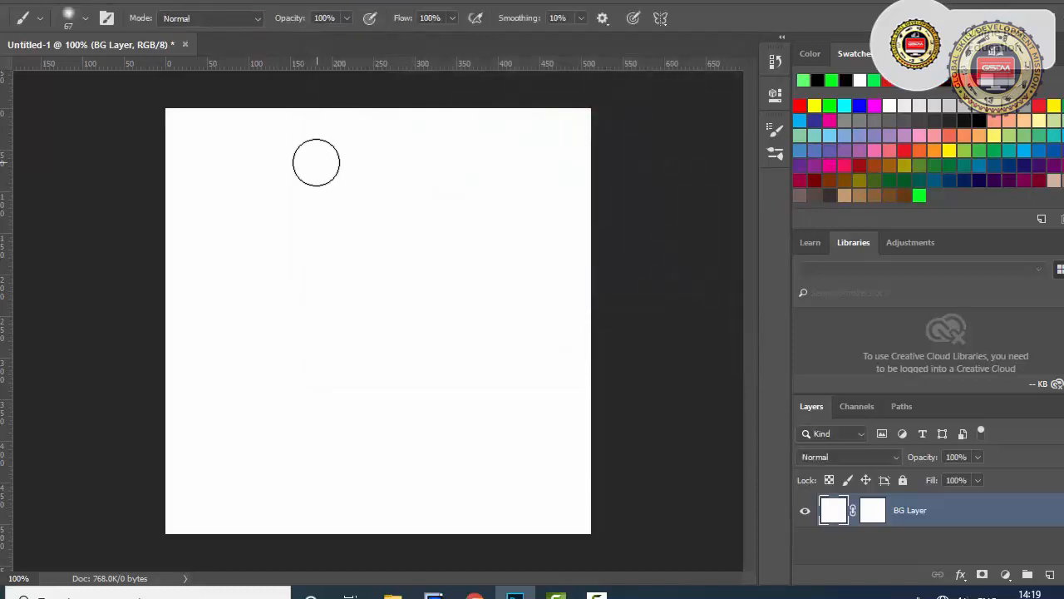
- Paint a horizontal stroke near the canvas's upper edge in Normal mode and several strokes crossing at one point below it in Multiply mode
drag(192, 150, 416, 158)
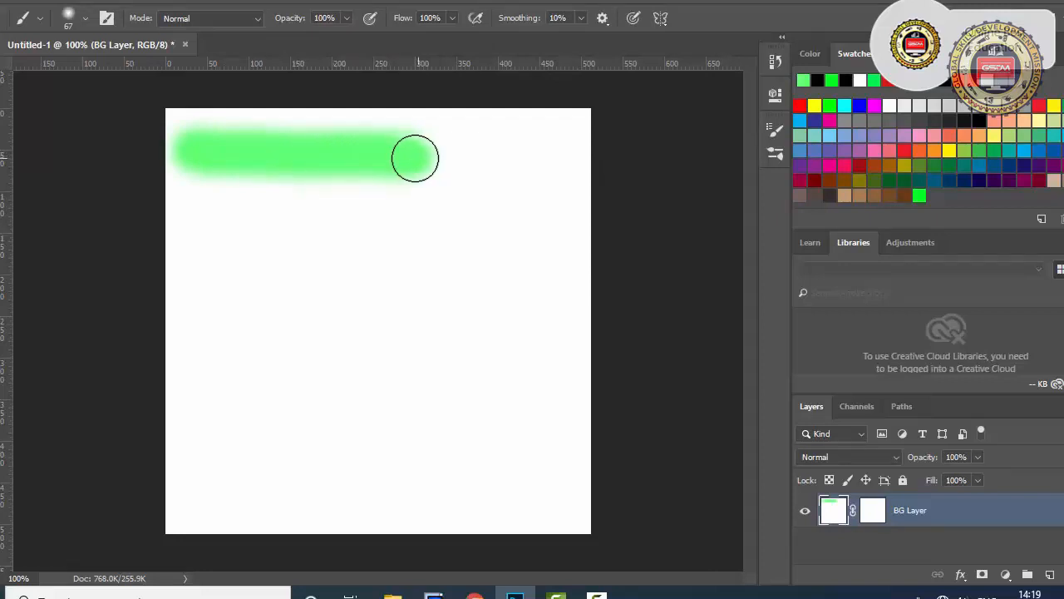
click(222, 21)
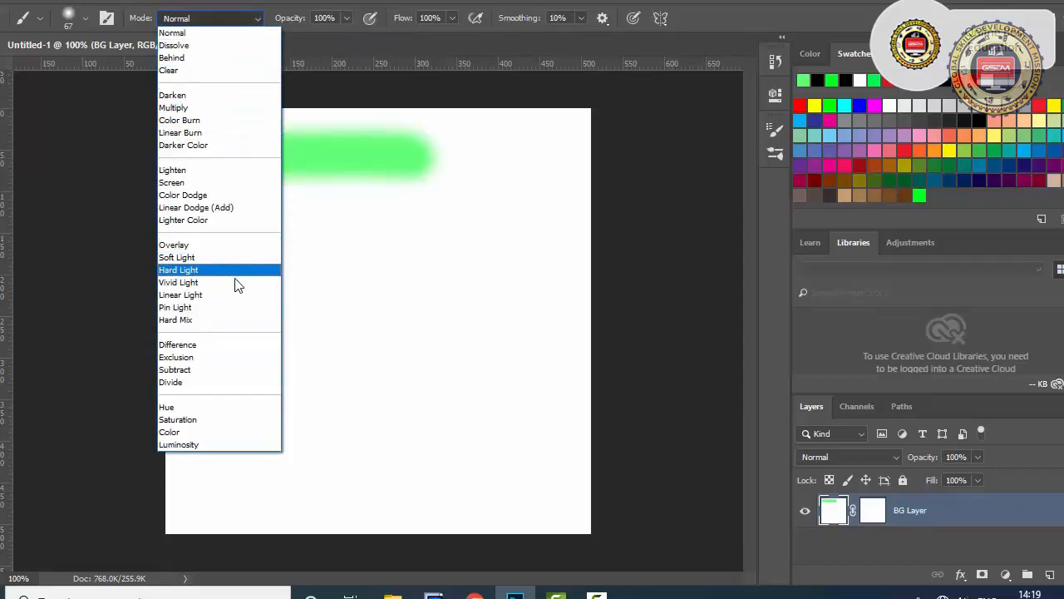
click(205, 108)
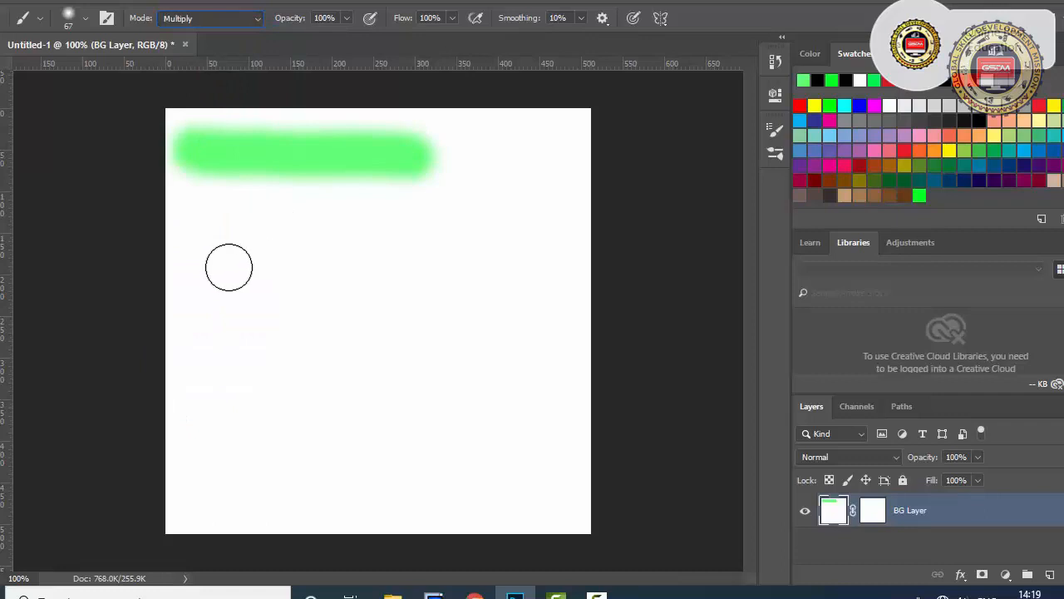
drag(218, 311, 428, 287)
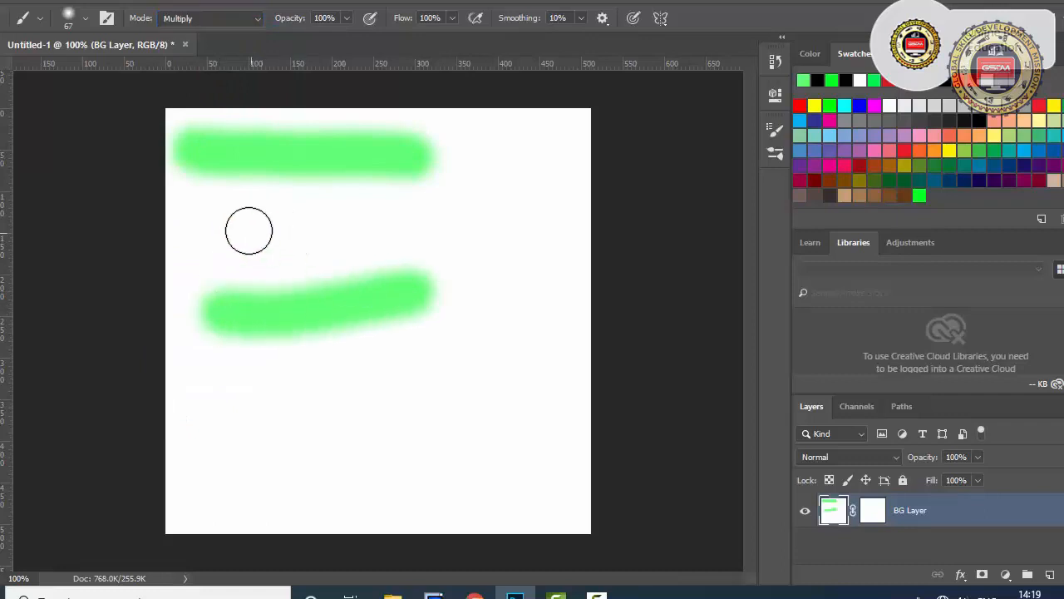
drag(249, 231, 421, 402)
drag(347, 211, 329, 288)
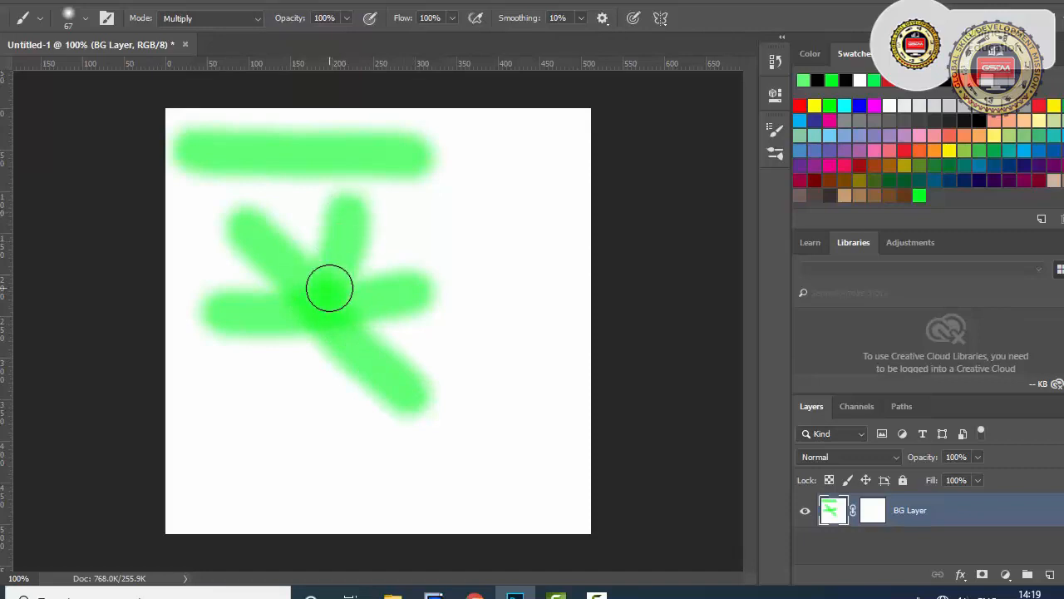
key(ctrl+z)
click(351, 218)
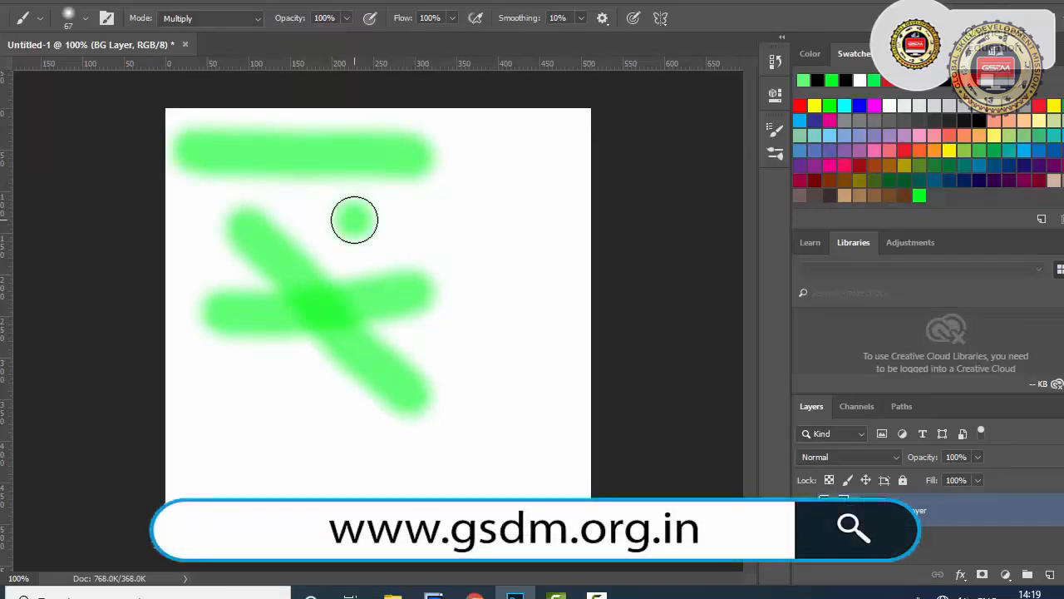
drag(345, 237, 284, 397)
drag(205, 377, 438, 236)
mouse_move(212, 252)
mouse_down()
mouse_move(205, 247)
mouse_move(473, 370)
mouse_up()
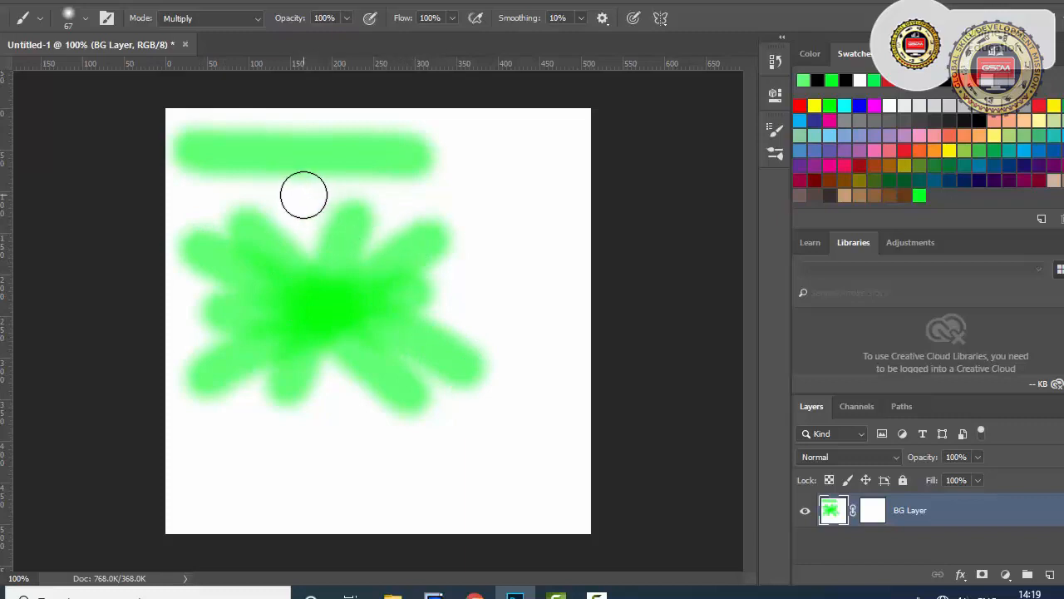
drag(301, 192, 334, 422)
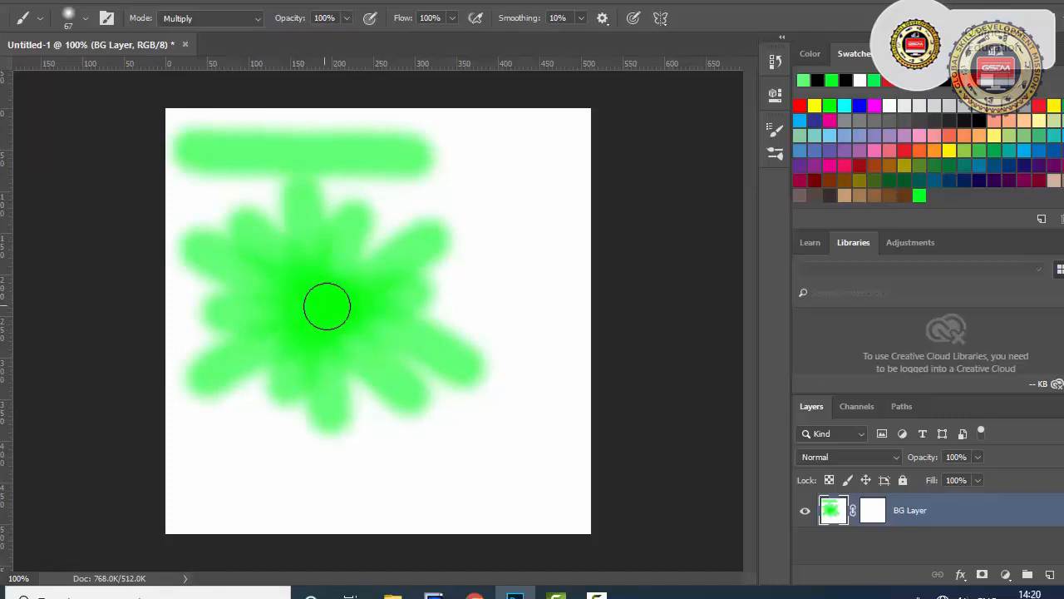
- Set the brush mode to Screen and paint over the dark centre where the green strokes cross
click(221, 20)
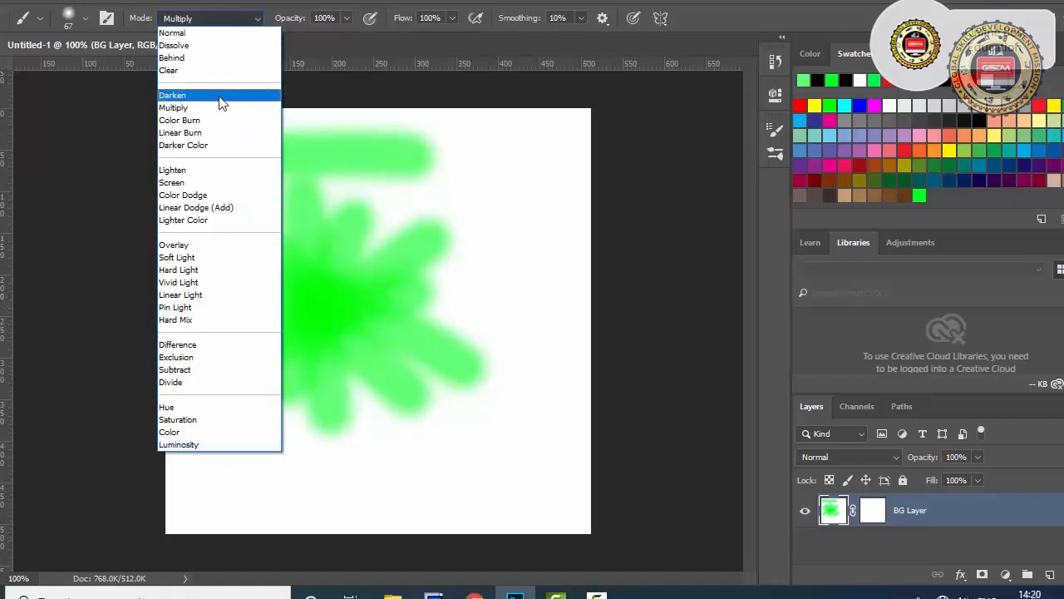
click(225, 183)
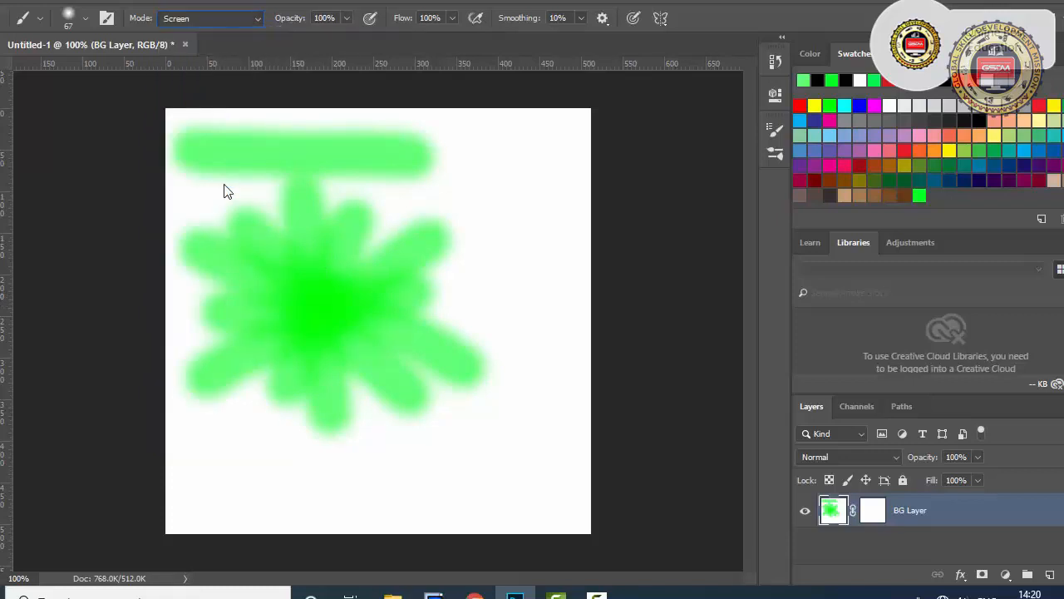
mouse_move(333, 295)
mouse_down()
mouse_move(292, 301)
mouse_move(328, 279)
mouse_move(338, 307)
mouse_move(297, 290)
mouse_move(345, 325)
mouse_move(273, 300)
mouse_move(342, 294)
mouse_move(288, 329)
mouse_move(316, 293)
mouse_move(297, 337)
mouse_move(327, 302)
mouse_move(278, 347)
mouse_move(328, 303)
mouse_move(316, 321)
mouse_move(233, 285)
mouse_move(338, 300)
mouse_move(349, 336)
mouse_move(312, 313)
mouse_move(347, 294)
mouse_up()
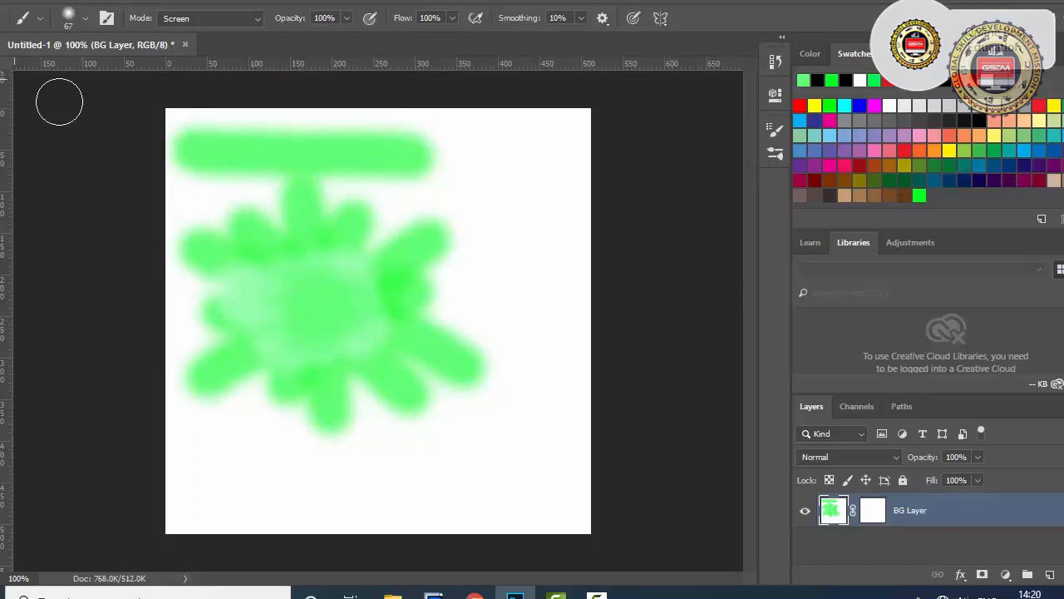
- Undo all the green brush strokes on the BG Layer back to the blank white canvas
key(ctrl+alt+z)
key(ctrl+alt+z)
key(ctrl+alt+z)
key(ctrl+alt+z)
key(ctrl+alt+z)
key(ctrl+alt+z)
key(ctrl+alt+z)
key(ctrl+alt+z)
key(ctrl+alt+z)
key(ctrl+alt+z)
key(ctrl+alt+z)
key(ctrl+alt+z)
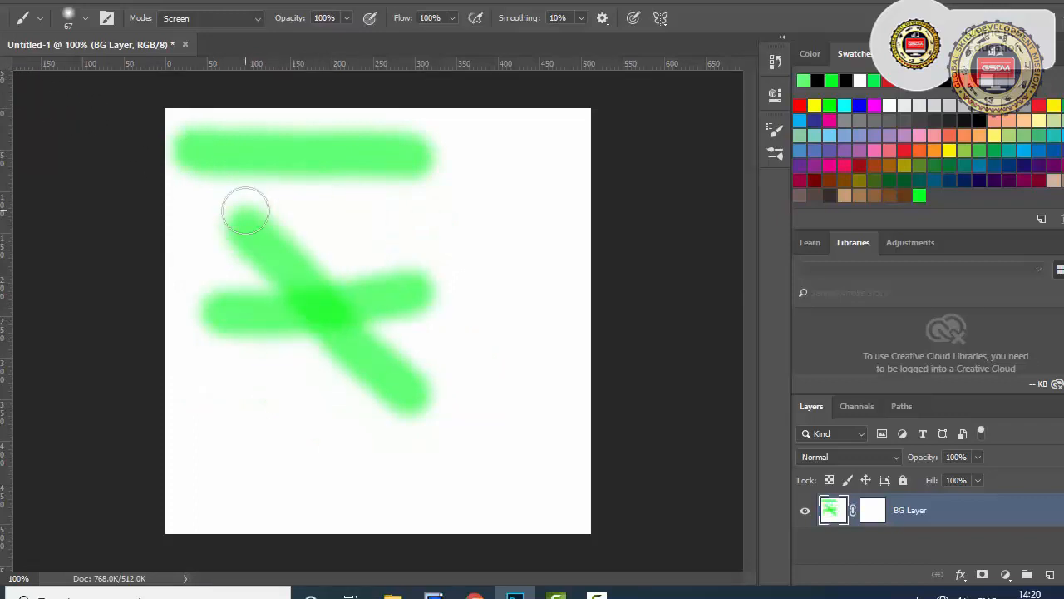
key(ctrl+alt+z)
key(ctrl+alt+z)
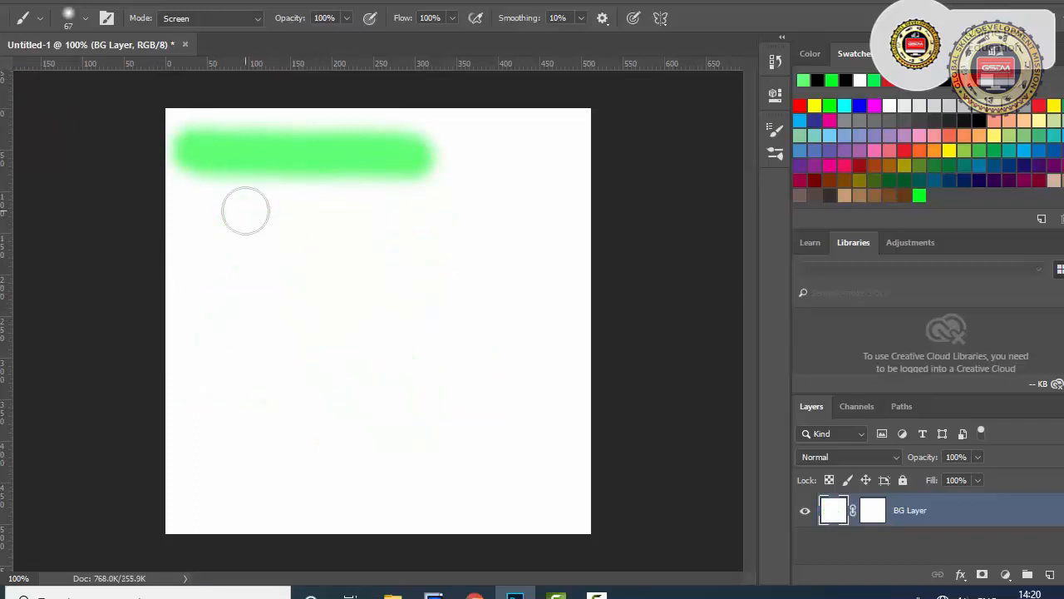
key(ctrl+alt+z)
- Set the brush mode to Normal and paint a horizontal green stroke at 100% opacity near the canvas's upper edge
click(348, 18)
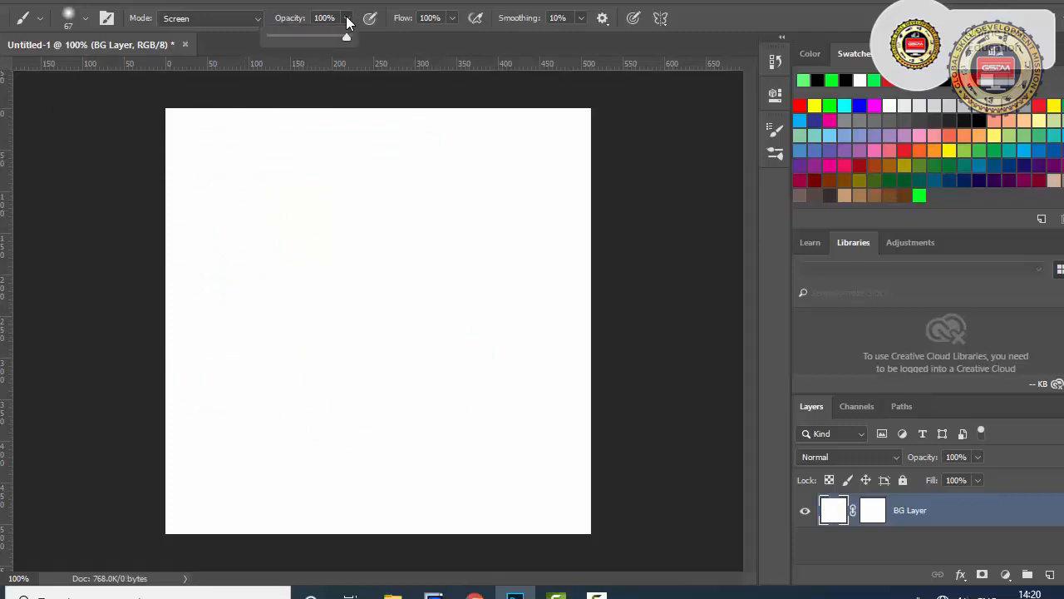
click(347, 18)
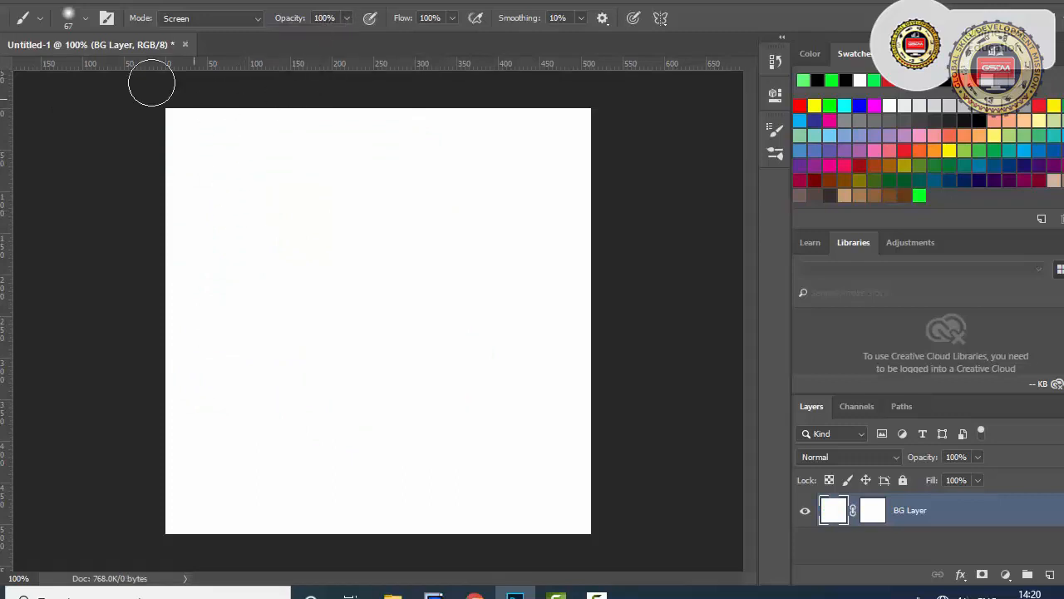
click(84, 18)
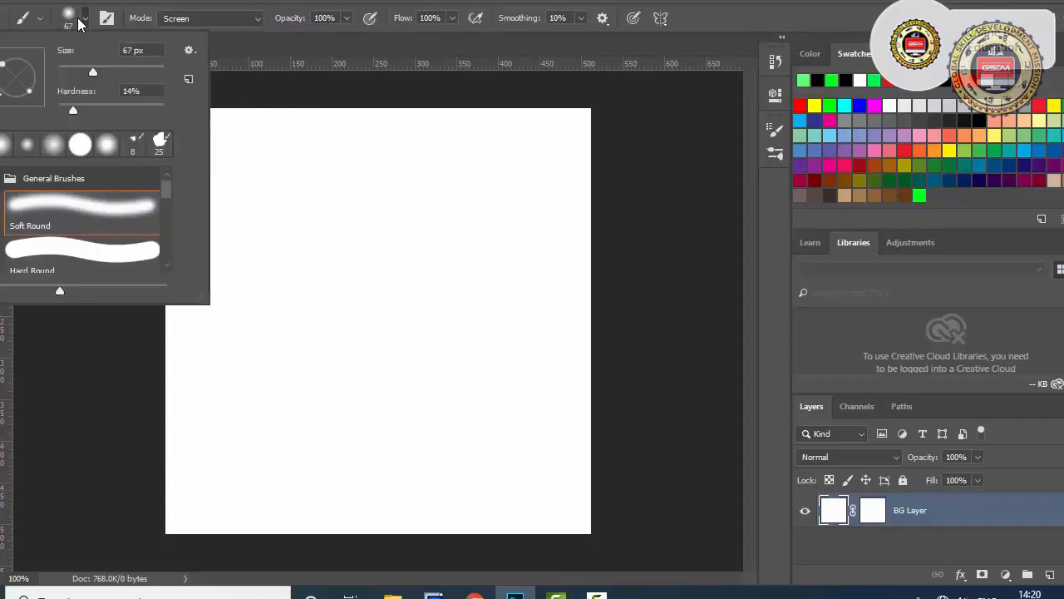
click(198, 19)
click(202, 31)
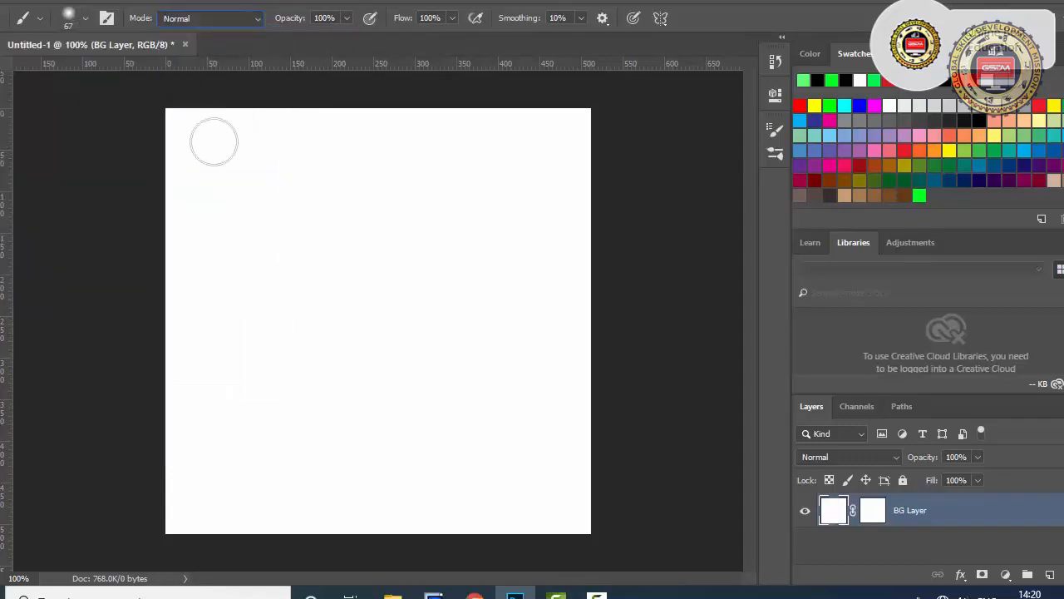
click(199, 167)
drag(199, 167, 409, 163)
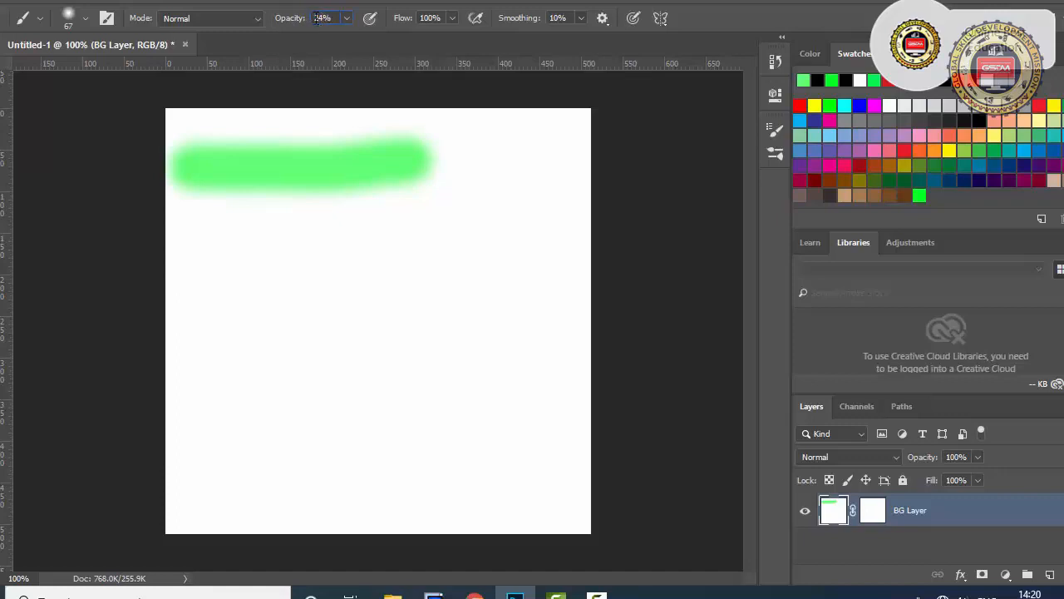
- Paint a pale horizontal band at about 24% opacity below the first stroke and a solid one at 100% opacity along its lower edge
click(347, 20)
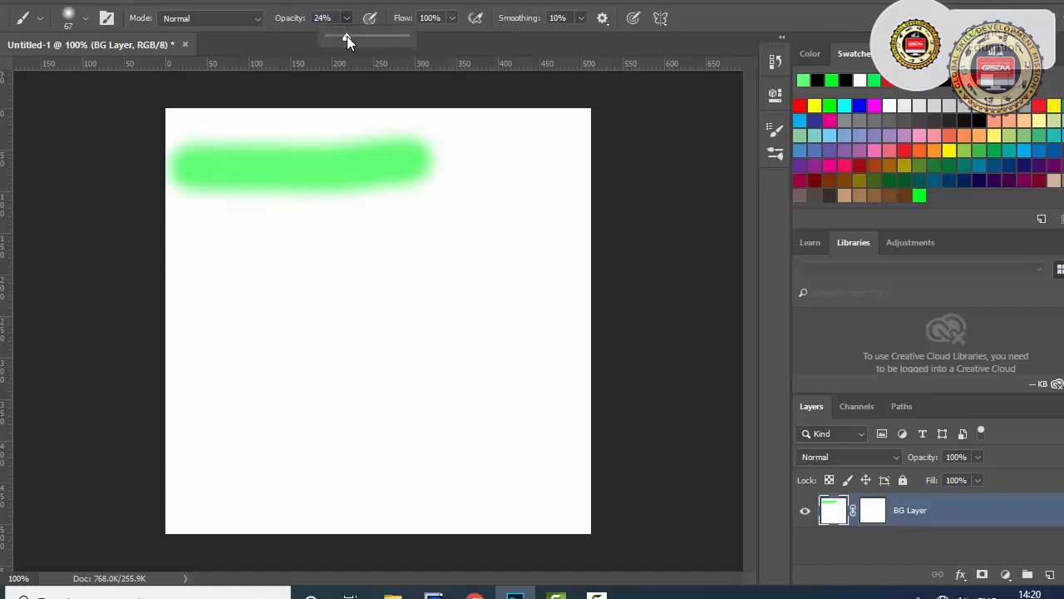
mouse_move(353, 35)
mouse_down()
mouse_move(368, 36)
mouse_move(352, 39)
mouse_up()
mouse_move(208, 245)
mouse_down()
mouse_move(384, 246)
mouse_move(214, 234)
mouse_move(394, 246)
mouse_move(223, 241)
mouse_move(273, 248)
mouse_move(397, 249)
mouse_move(213, 238)
mouse_move(416, 244)
mouse_move(210, 240)
mouse_move(394, 247)
mouse_move(403, 242)
mouse_move(231, 236)
mouse_move(445, 241)
mouse_move(229, 241)
mouse_move(464, 236)
mouse_move(213, 261)
mouse_up()
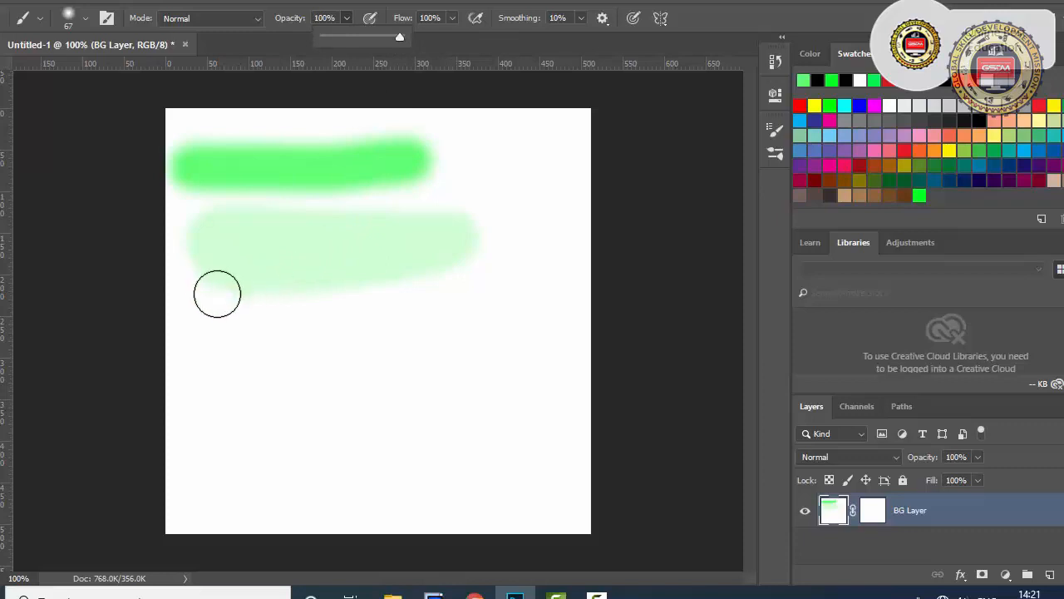
click(207, 301)
mouse_move(207, 300)
mouse_down()
mouse_move(240, 309)
mouse_move(442, 301)
mouse_move(233, 292)
mouse_move(326, 298)
mouse_up()
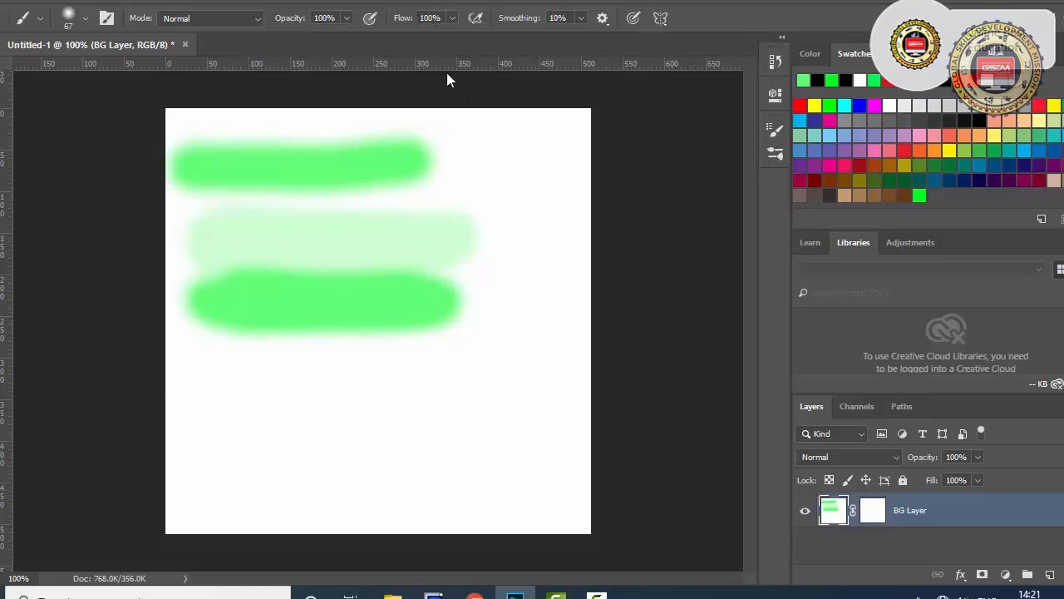
- Paint a round spot at 100% flow below the bands, and two at 31% flow, one beside it and one near the canvas's upper-right corner
mouse_move(301, 446)
mouse_down()
mouse_move(342, 452)
mouse_move(326, 412)
mouse_move(315, 441)
mouse_move(344, 436)
mouse_move(301, 430)
mouse_move(344, 438)
mouse_up()
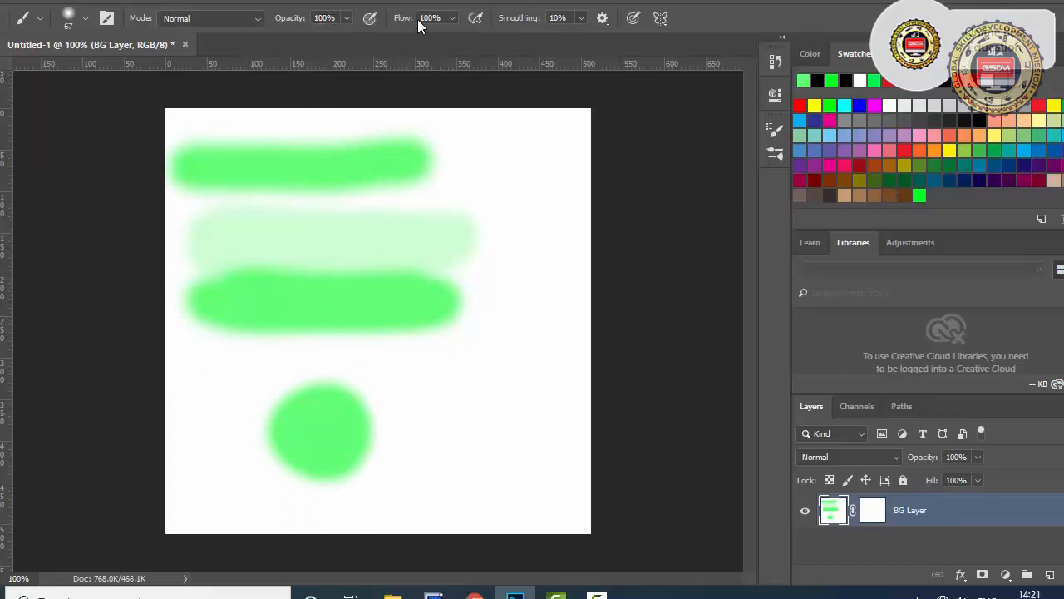
click(452, 19)
click(430, 19)
click(467, 426)
mouse_move(469, 424)
mouse_down()
mouse_move(482, 447)
mouse_move(451, 423)
mouse_move(487, 400)
mouse_move(479, 460)
mouse_move(452, 432)
mouse_move(487, 415)
mouse_move(472, 445)
mouse_move(443, 425)
mouse_move(478, 413)
mouse_move(482, 443)
mouse_move(452, 425)
mouse_move(482, 433)
mouse_move(467, 442)
mouse_move(466, 417)
mouse_up()
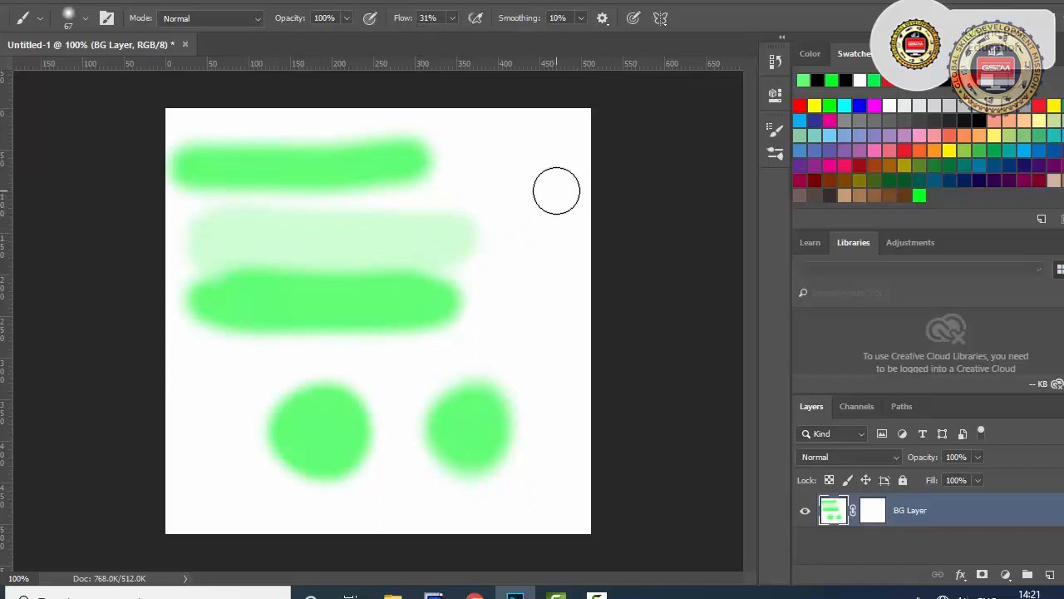
mouse_move(557, 191)
mouse_down()
mouse_move(541, 174)
mouse_move(538, 202)
mouse_move(558, 178)
mouse_move(530, 190)
mouse_move(551, 172)
mouse_move(533, 190)
mouse_move(549, 172)
mouse_move(536, 202)
mouse_move(544, 174)
mouse_move(552, 191)
mouse_move(523, 183)
mouse_move(554, 195)
mouse_move(518, 185)
mouse_move(544, 174)
mouse_move(544, 204)
mouse_move(534, 195)
mouse_move(534, 183)
mouse_move(548, 200)
mouse_move(535, 181)
mouse_move(551, 191)
mouse_up()
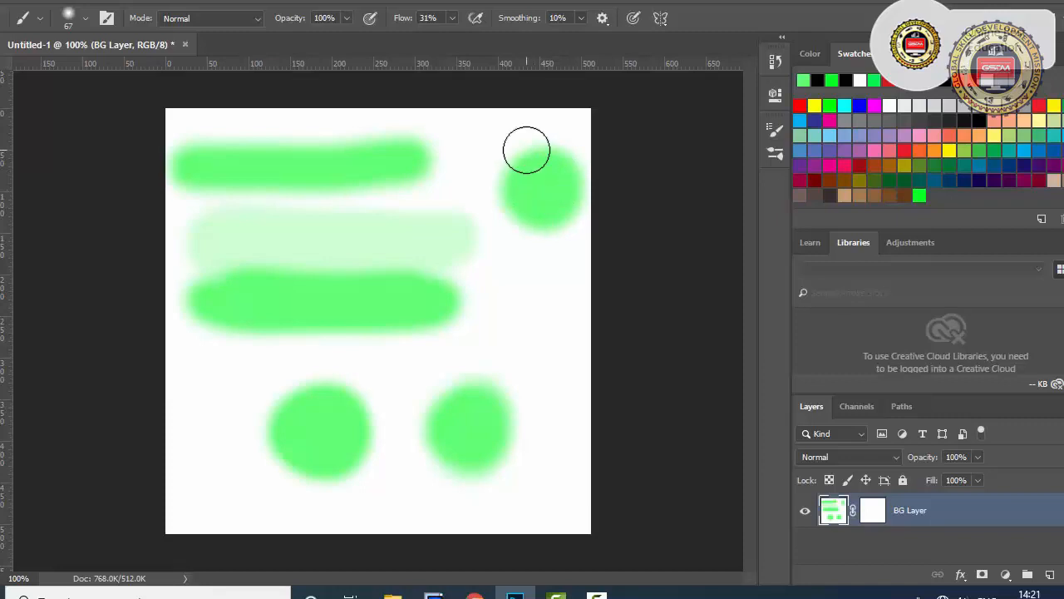
- Set the brush flow to 100% and paint a round spot below the one near the canvas's upper-right corner
click(452, 17)
drag(454, 35, 529, 35)
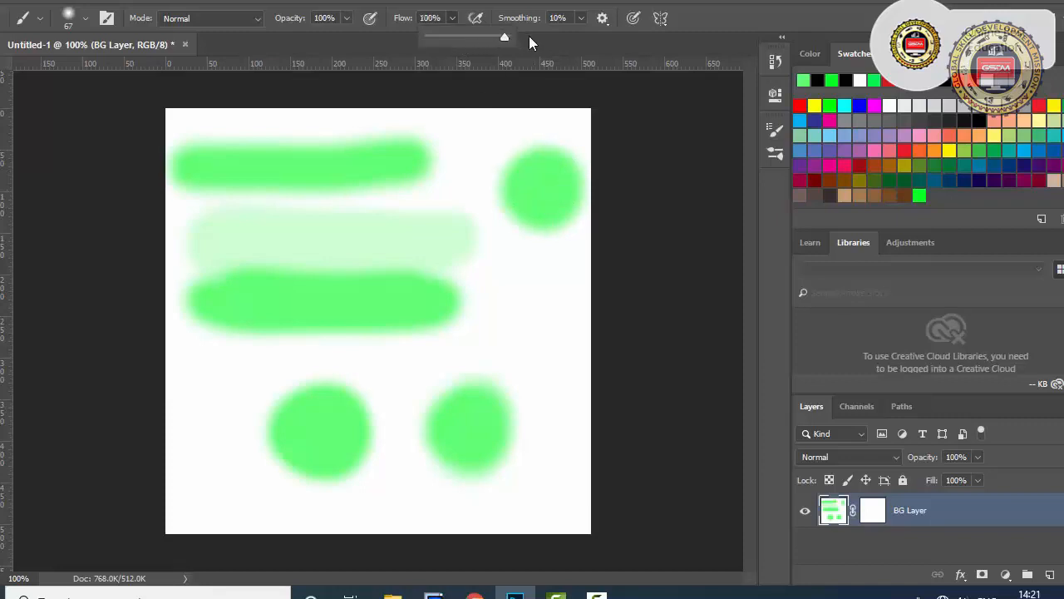
mouse_move(532, 331)
mouse_down()
mouse_move(547, 344)
mouse_move(547, 308)
mouse_up()
- Paint a faint soft spot at 1% flow near the canvas's lower-left edge and set the brush flow back to 100%
click(452, 19)
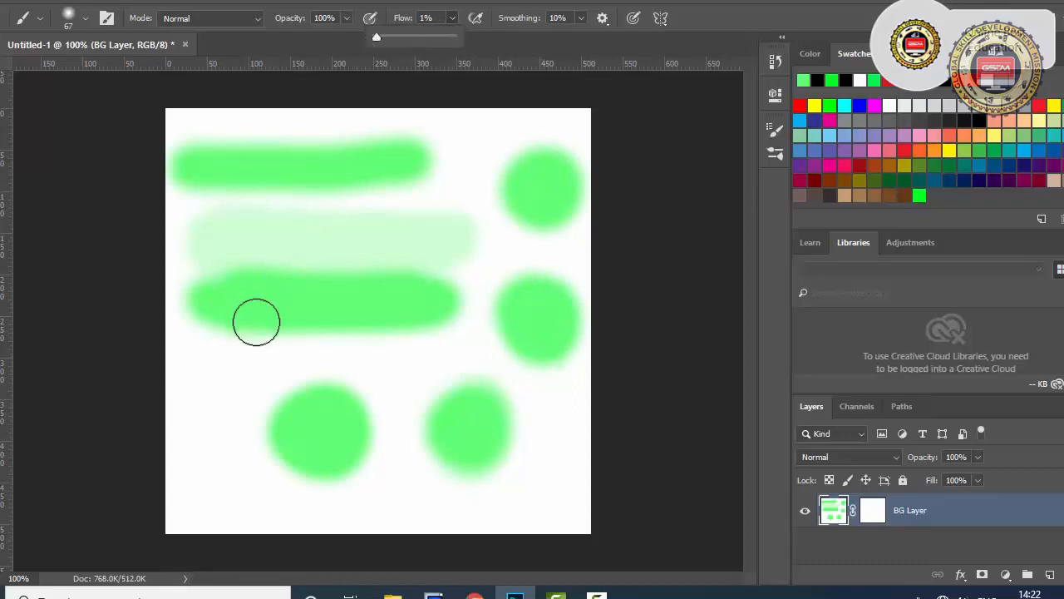
mouse_move(201, 381)
mouse_down()
mouse_move(196, 402)
mouse_move(185, 374)
mouse_move(214, 390)
mouse_move(214, 404)
mouse_move(164, 396)
mouse_move(224, 396)
mouse_move(192, 404)
mouse_move(230, 363)
mouse_move(201, 407)
mouse_move(183, 388)
mouse_move(221, 380)
mouse_move(190, 411)
mouse_move(181, 369)
mouse_move(224, 380)
mouse_move(178, 408)
mouse_move(190, 375)
mouse_move(175, 407)
mouse_move(208, 385)
mouse_move(199, 408)
mouse_move(188, 397)
mouse_move(226, 410)
mouse_move(186, 399)
mouse_move(219, 392)
mouse_move(190, 397)
mouse_move(199, 391)
mouse_up()
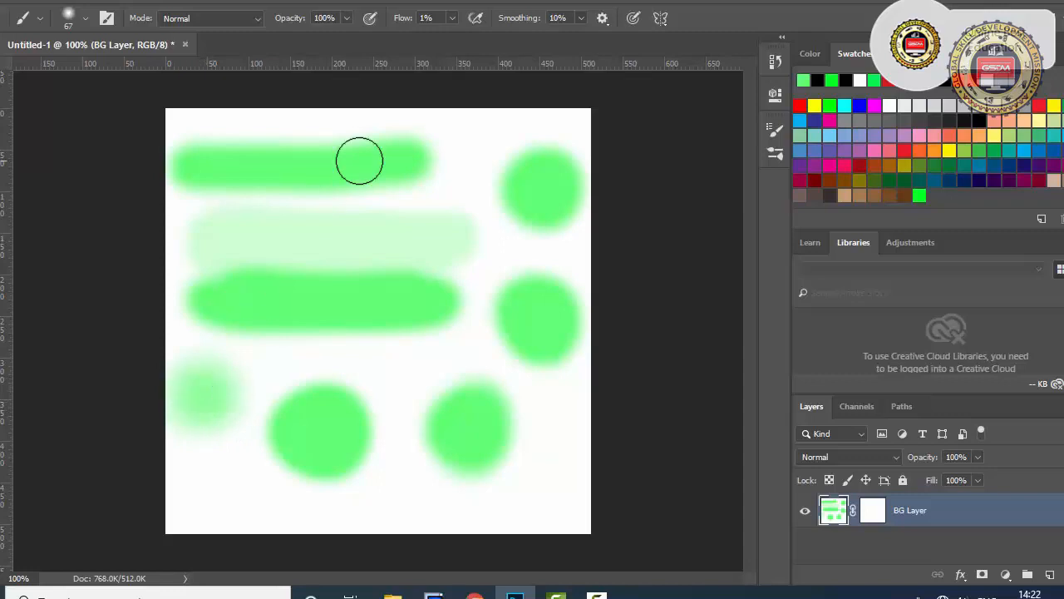
click(452, 18)
drag(451, 36, 532, 36)
click(525, 13)
- Set the brush smoothing to 100%
click(581, 18)
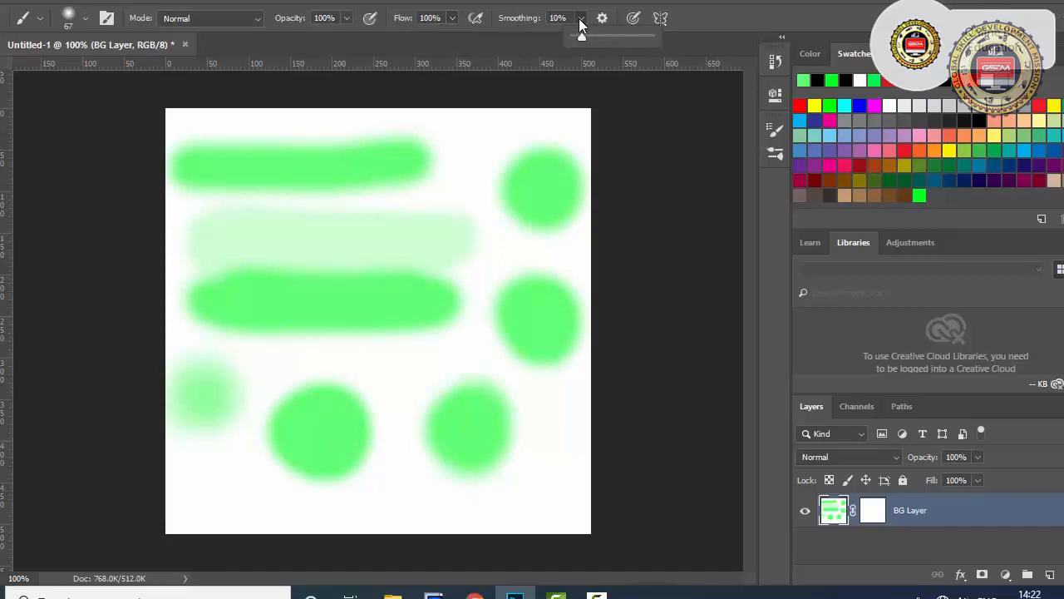
drag(582, 36, 663, 35)
click(582, 19)
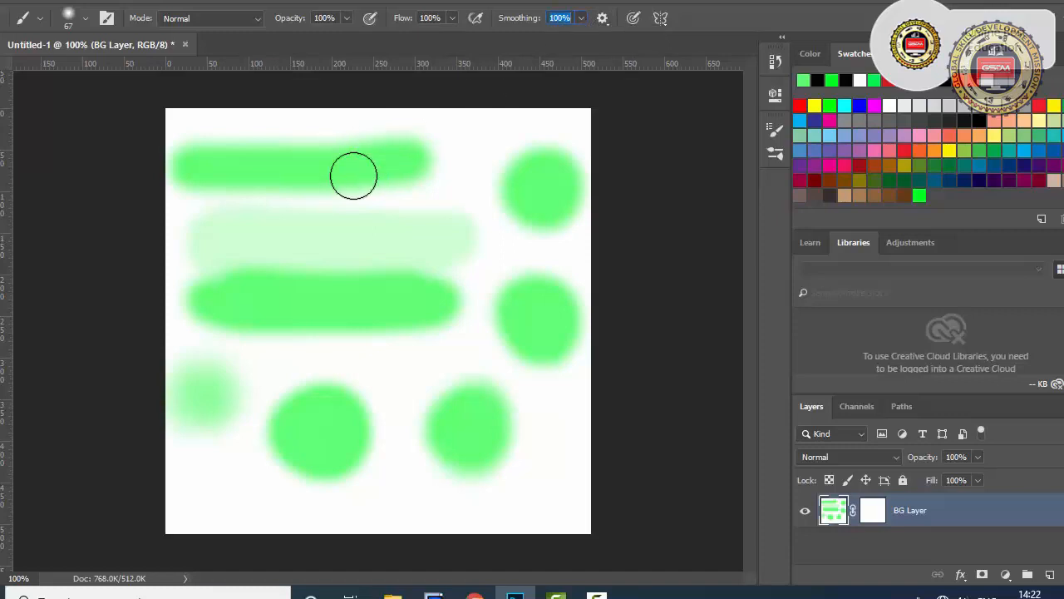
- Undo all the green strokes and spots on BG Layer until the canvas is blank
key(ctrl+alt+z)
key(ctrl+alt+z)
key(ctrl+alt+z)
key(ctrl+alt+z)
key(ctrl+alt+z)
key(ctrl+alt+z)
key(ctrl+alt+z)
key(ctrl+alt+z)
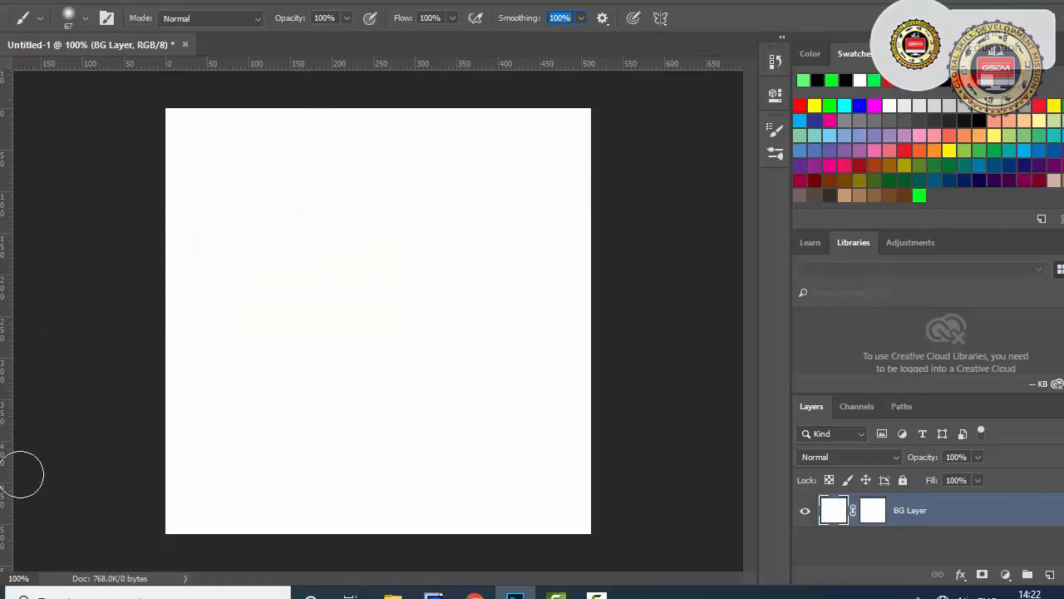
- Set the foreground color to bright blue, hex 031bff
click(2, 495)
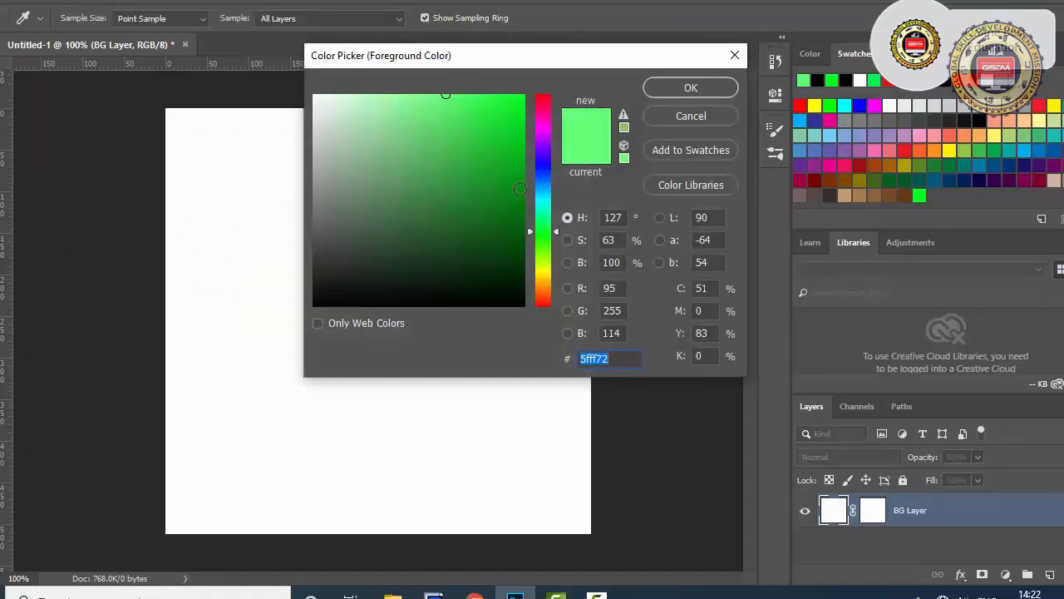
drag(543, 203, 543, 168)
drag(502, 130, 523, 87)
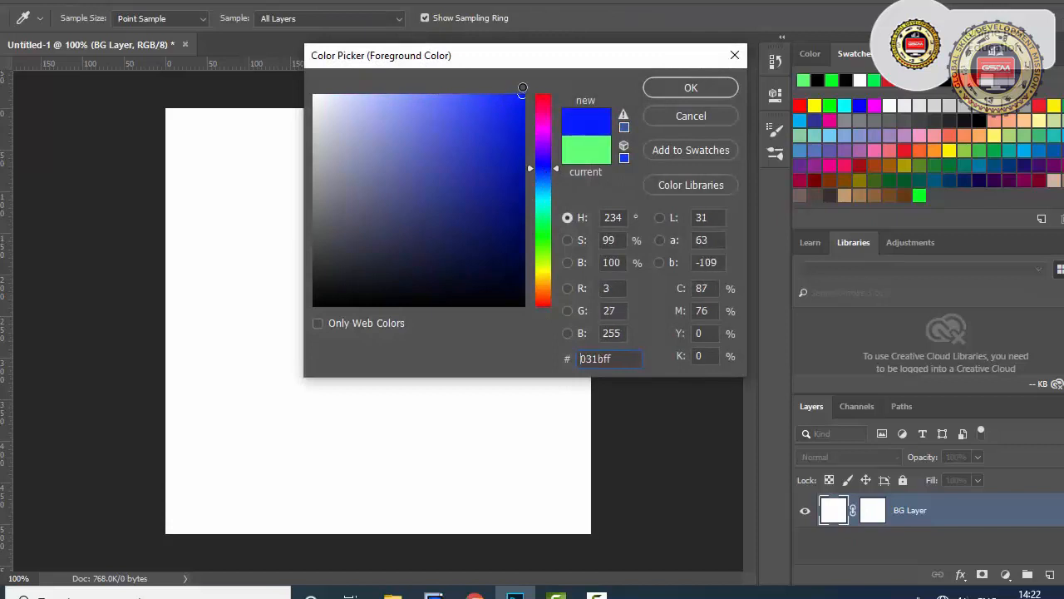
click(683, 89)
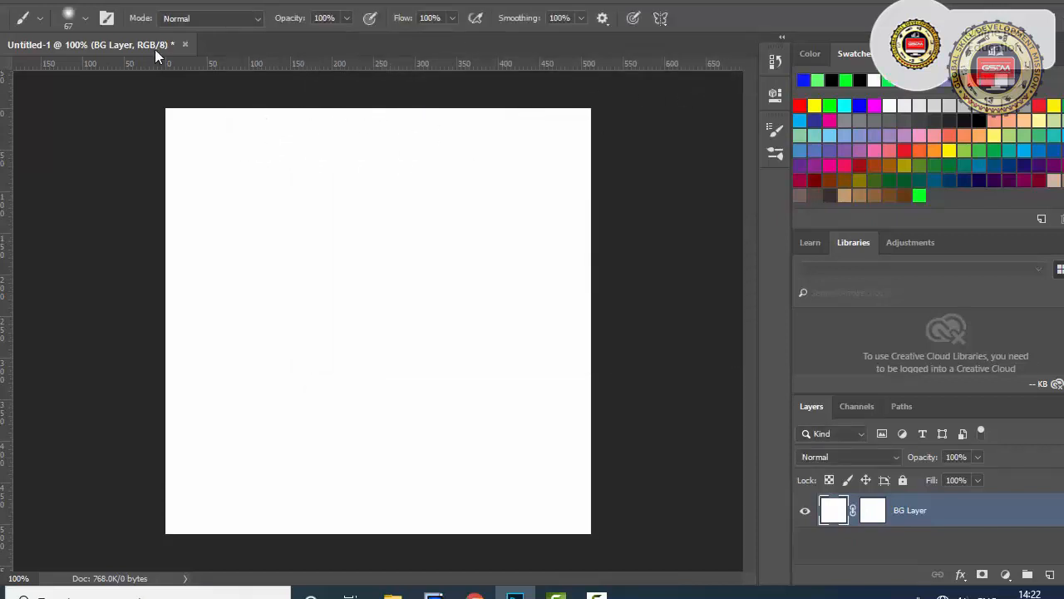
- Set the brush size to 23 px and paint a blue hooked, curving stroke across the canvas's upper part
click(85, 18)
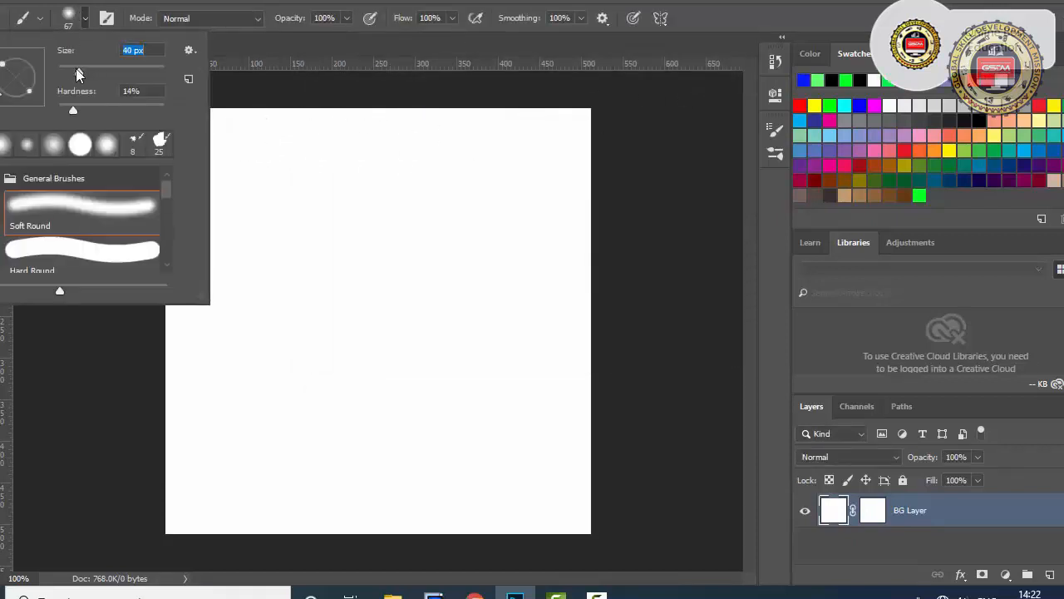
mouse_move(243, 136)
mouse_down()
mouse_move(505, 142)
mouse_move(513, 153)
mouse_move(507, 169)
mouse_move(461, 189)
mouse_move(312, 152)
mouse_move(288, 177)
mouse_move(275, 266)
mouse_up()
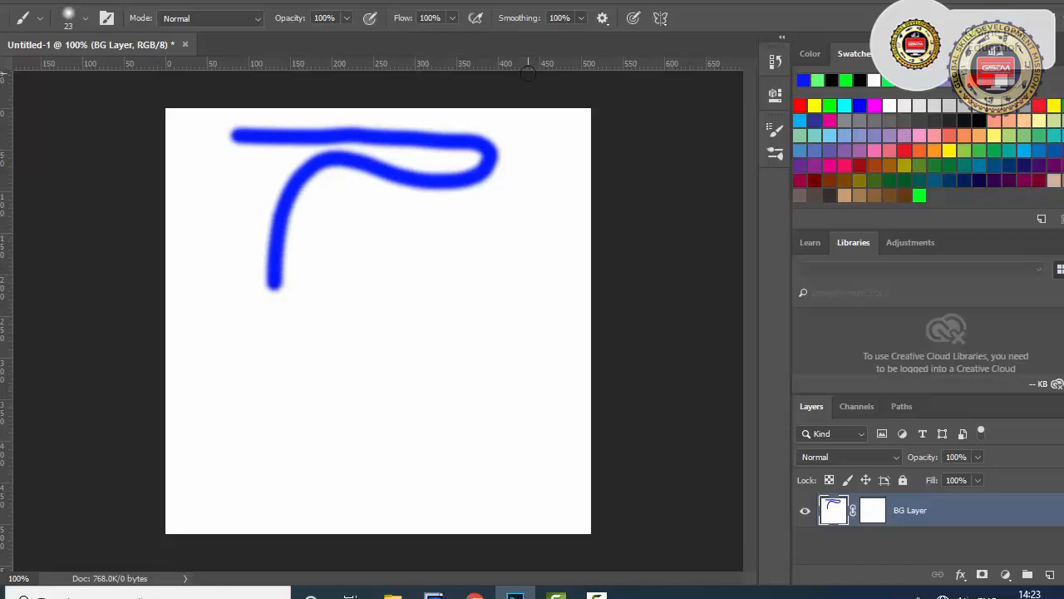
- Paint a winding stroke at 0% smoothing in the canvas's middle and a wavy vertical one at 100% smoothing near its right edge
click(580, 19)
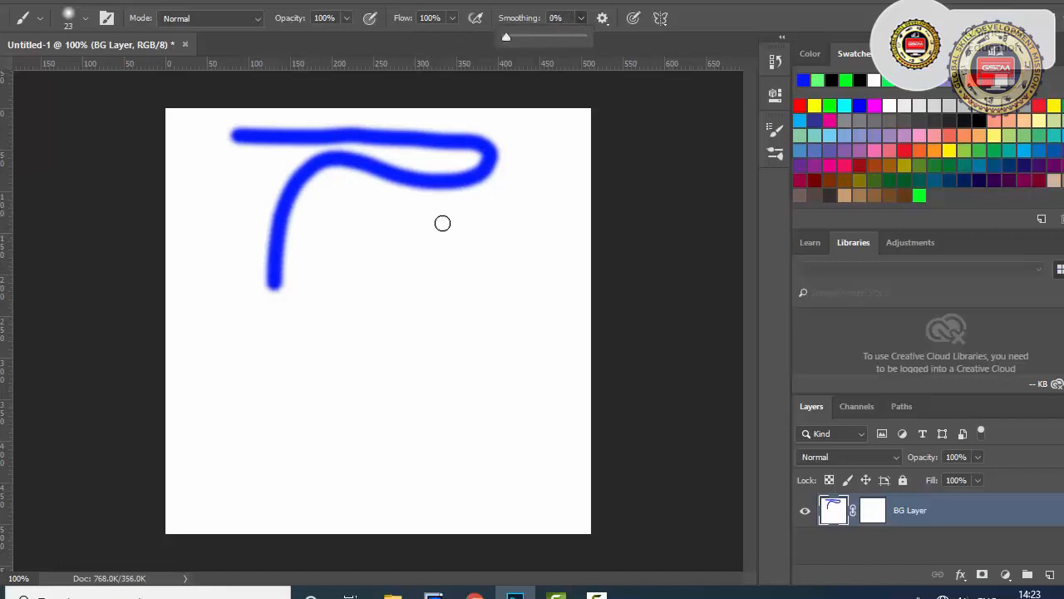
mouse_move(442, 222)
mouse_down()
mouse_move(454, 288)
mouse_move(402, 278)
mouse_move(367, 301)
mouse_move(372, 323)
mouse_move(447, 321)
mouse_move(412, 362)
mouse_move(426, 360)
mouse_move(310, 371)
mouse_up()
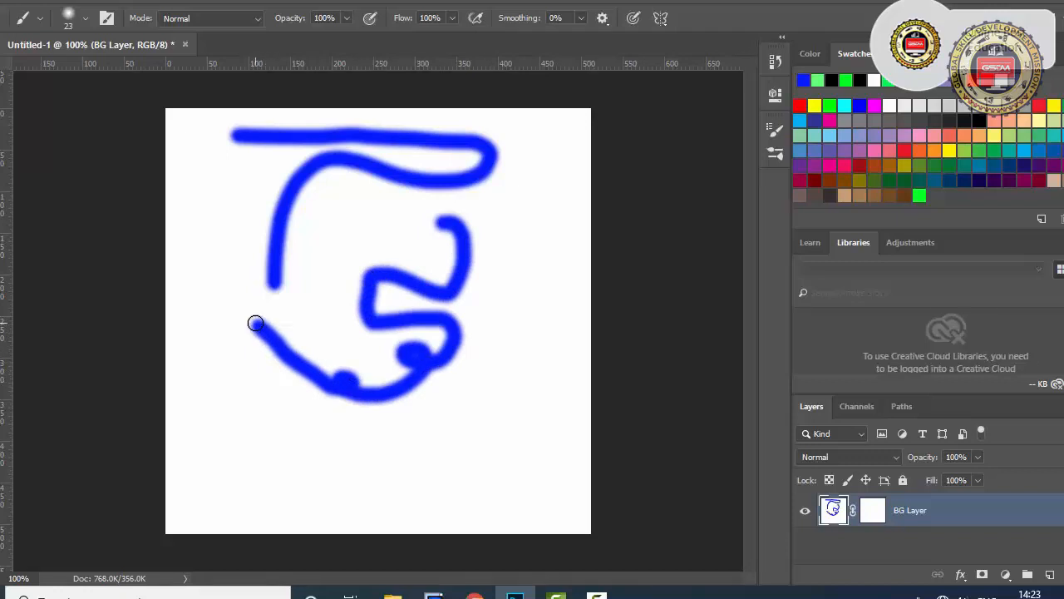
click(581, 20)
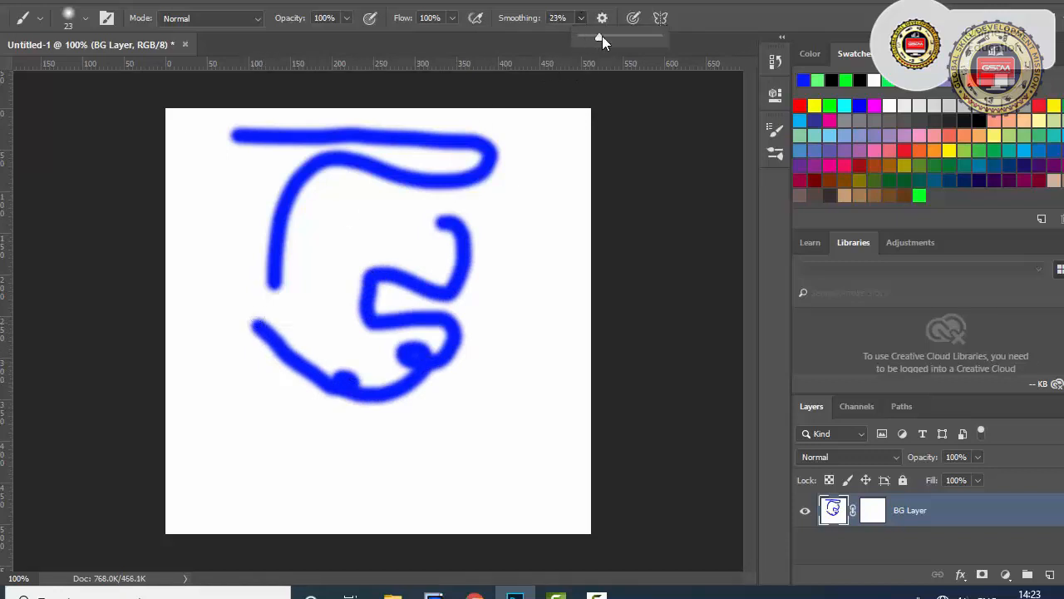
mouse_move(556, 132)
mouse_down()
mouse_move(558, 214)
mouse_move(578, 257)
mouse_move(545, 323)
mouse_move(571, 392)
mouse_move(554, 419)
mouse_move(551, 406)
mouse_up()
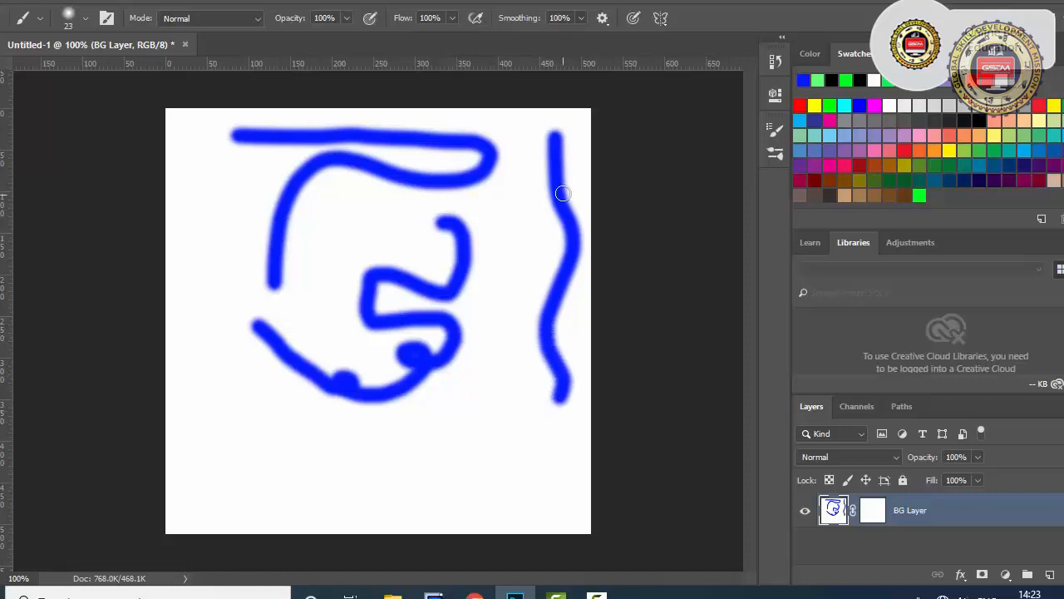
- View the brush's smoothing options and read the description of Pulled String Mode
click(603, 19)
click(599, 20)
click(602, 18)
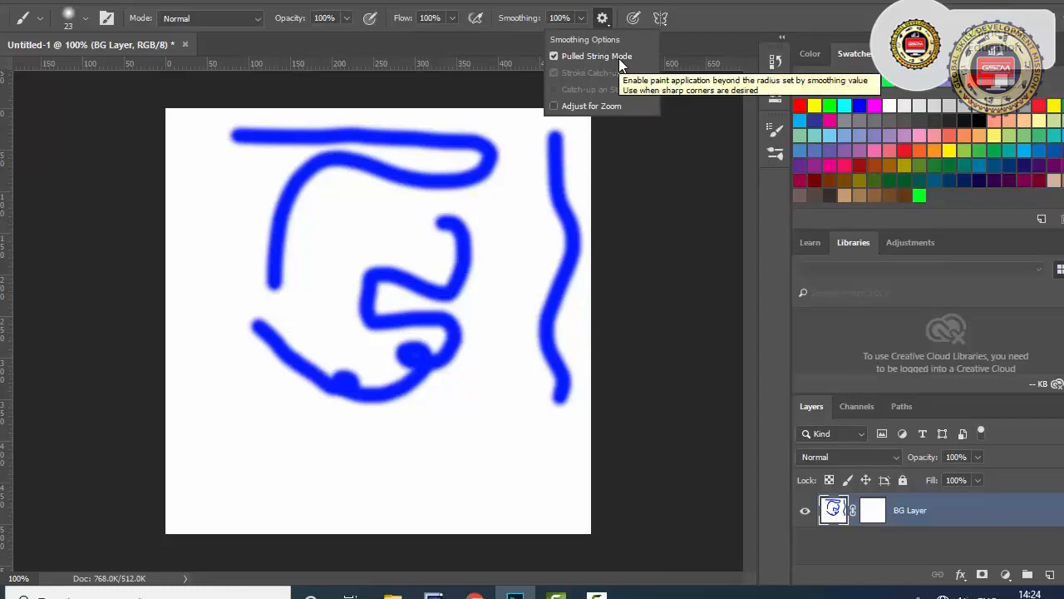
click(279, 184)
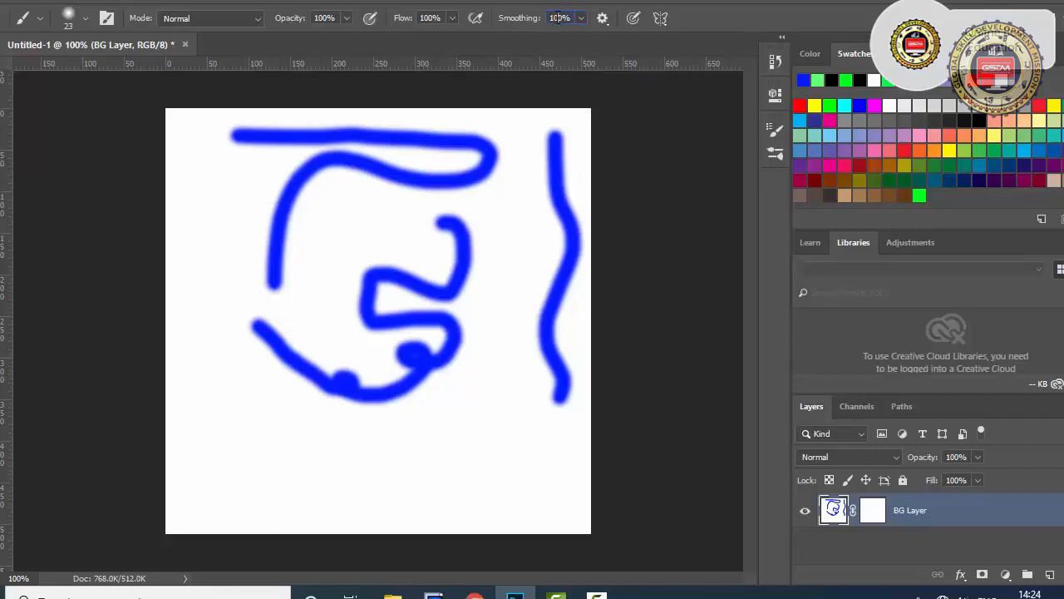
- Set the brush smoothing to 20% and paint an angular stroke that loops around the canvas's lower half
text(20)
click(525, 445)
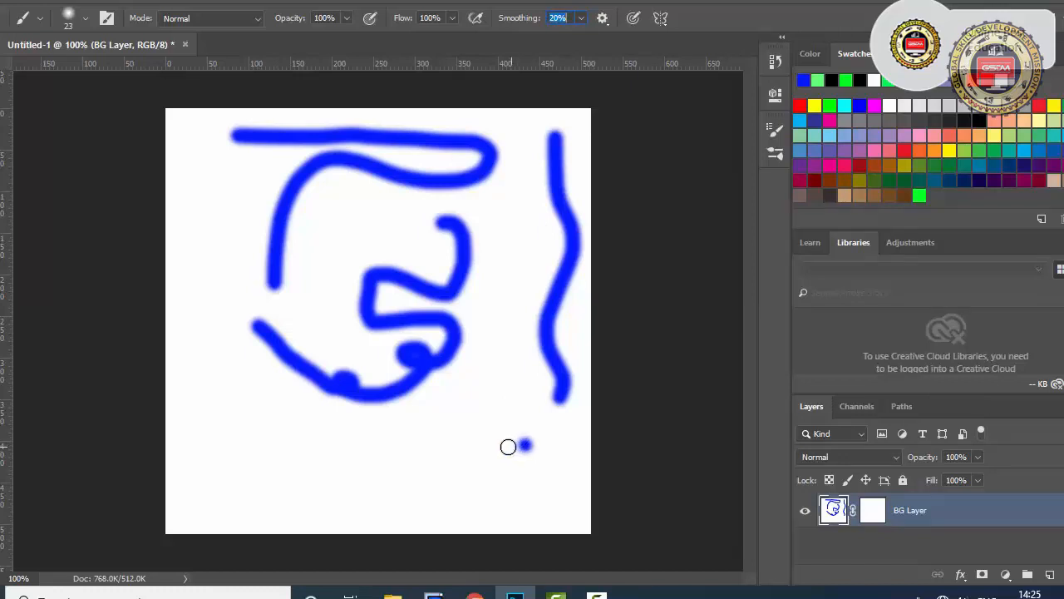
mouse_move(489, 445)
mouse_down()
mouse_move(437, 442)
mouse_move(394, 463)
mouse_move(440, 454)
mouse_move(386, 466)
mouse_move(407, 383)
mouse_move(395, 359)
mouse_up()
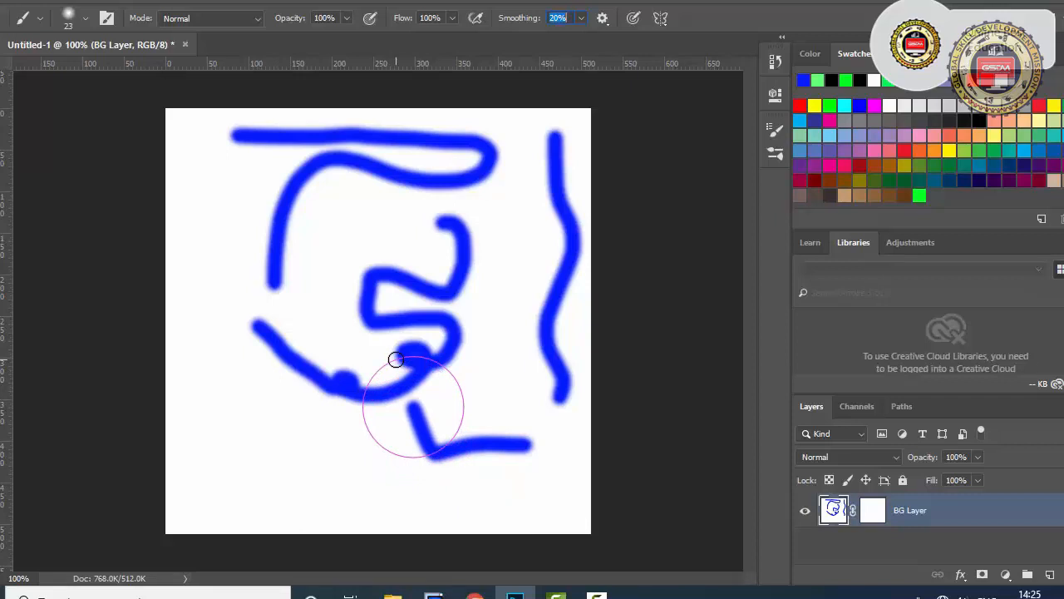
mouse_move(396, 359)
mouse_down()
mouse_move(509, 366)
mouse_move(452, 381)
mouse_move(471, 375)
mouse_move(484, 408)
mouse_move(495, 486)
mouse_move(460, 515)
mouse_move(348, 516)
mouse_move(256, 454)
mouse_move(365, 352)
mouse_move(402, 449)
mouse_move(267, 382)
mouse_move(351, 343)
mouse_move(316, 447)
mouse_move(287, 307)
mouse_move(340, 290)
mouse_move(392, 358)
mouse_up()
- Set the brush smoothing to 81% and paint a long diagonal stroke from the canvas's upper-right corner toward its center
click(581, 18)
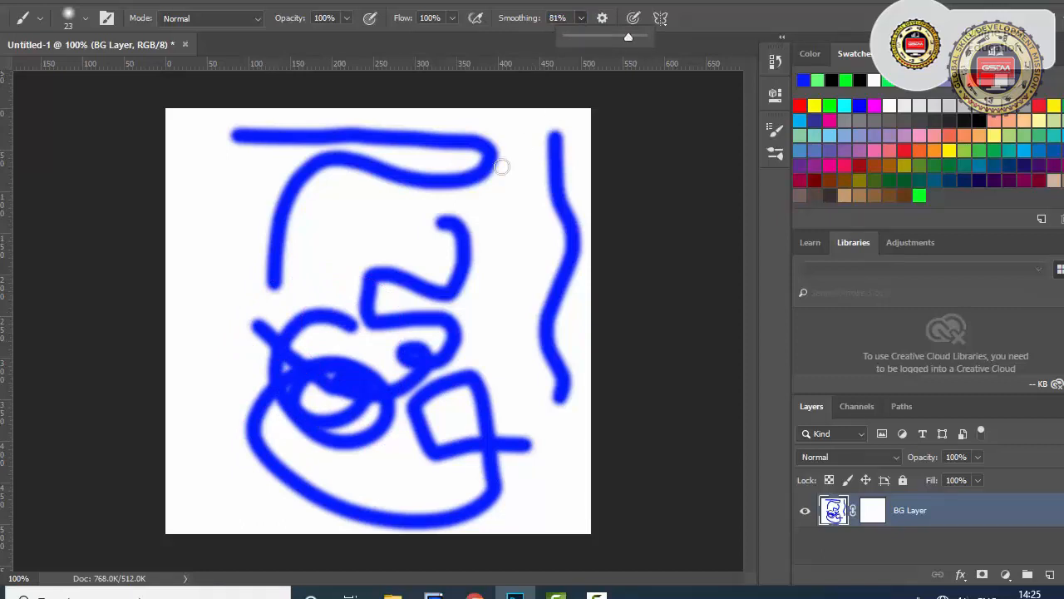
click(552, 126)
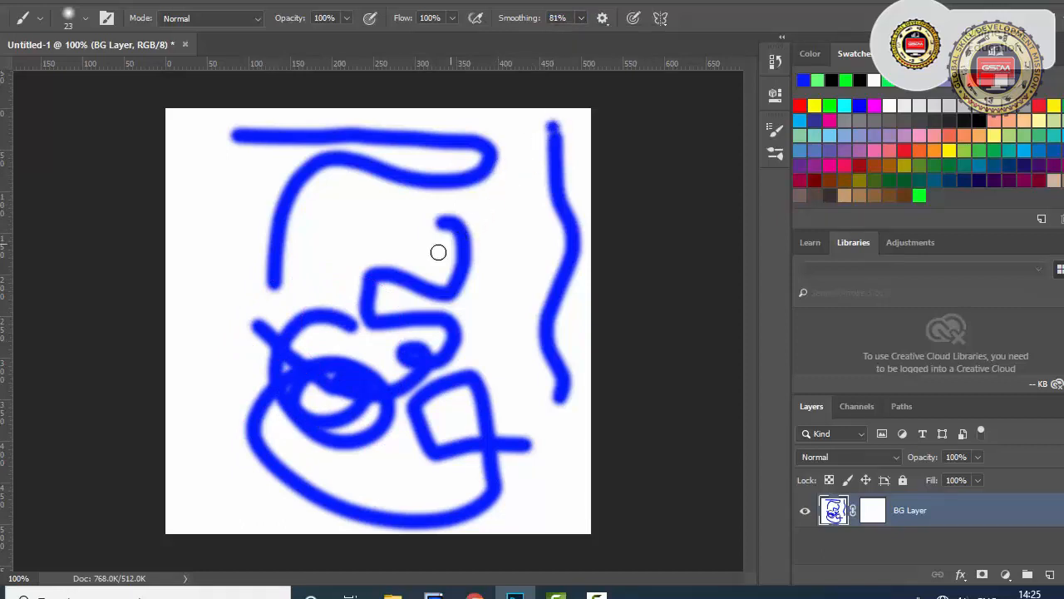
mouse_move(438, 252)
mouse_down()
mouse_move(352, 325)
mouse_move(281, 357)
mouse_move(258, 432)
mouse_move(186, 333)
mouse_move(257, 332)
mouse_move(358, 309)
mouse_move(297, 308)
mouse_move(316, 302)
mouse_move(195, 273)
mouse_move(178, 234)
mouse_move(150, 254)
mouse_up()
- Set the brush smoothing to 11% and paint a short hooked stroke near the canvas's left edge
click(581, 18)
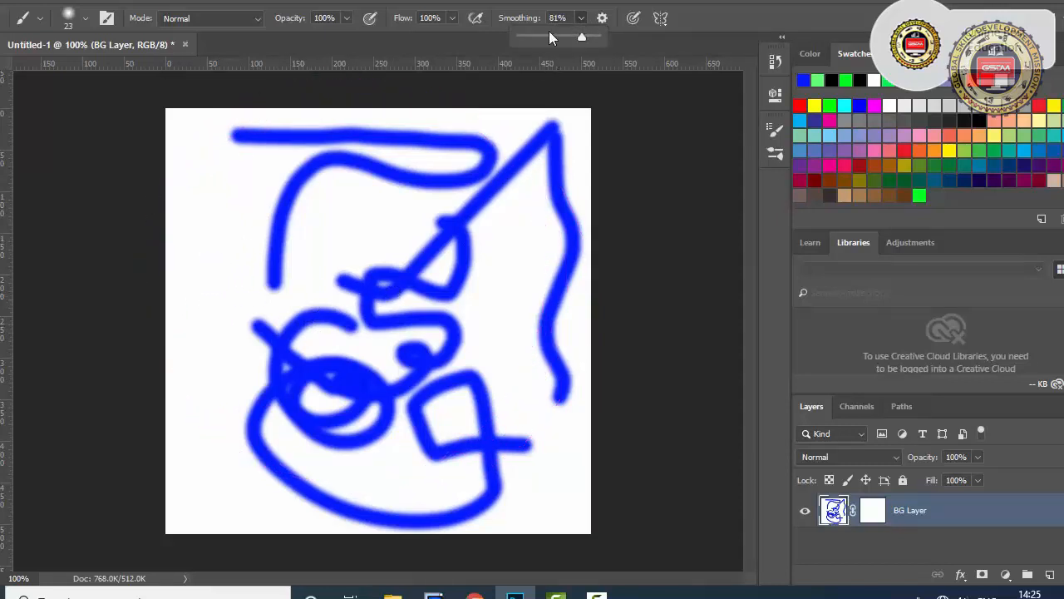
drag(529, 36, 531, 36)
click(192, 275)
mouse_move(190, 279)
mouse_down()
mouse_move(257, 257)
mouse_move(252, 295)
mouse_move(215, 350)
mouse_up()
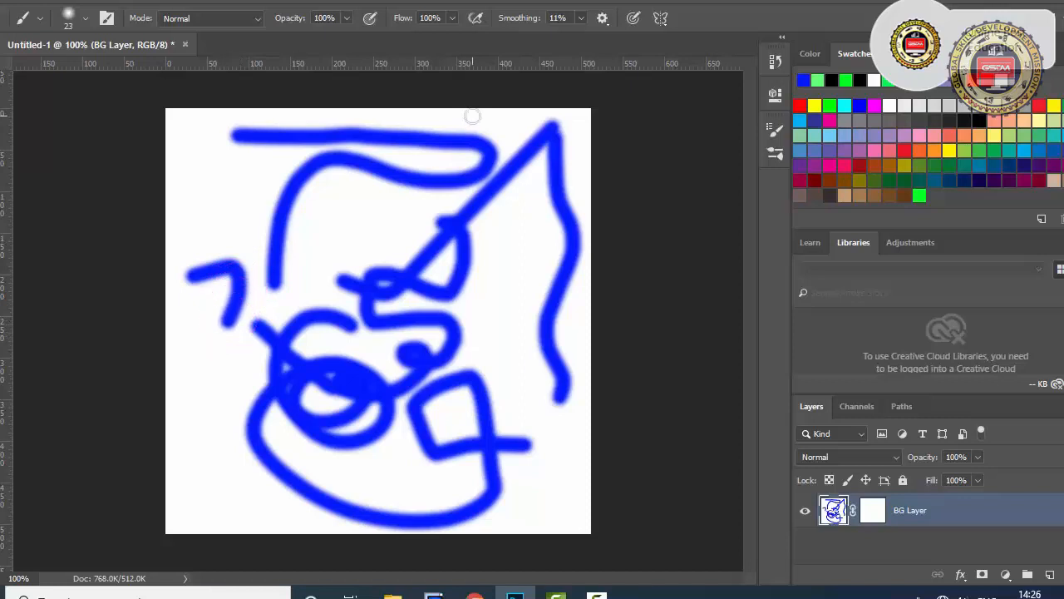
- View the smoothing options at 0% smoothing and set the brush smoothing to 8%
click(582, 19)
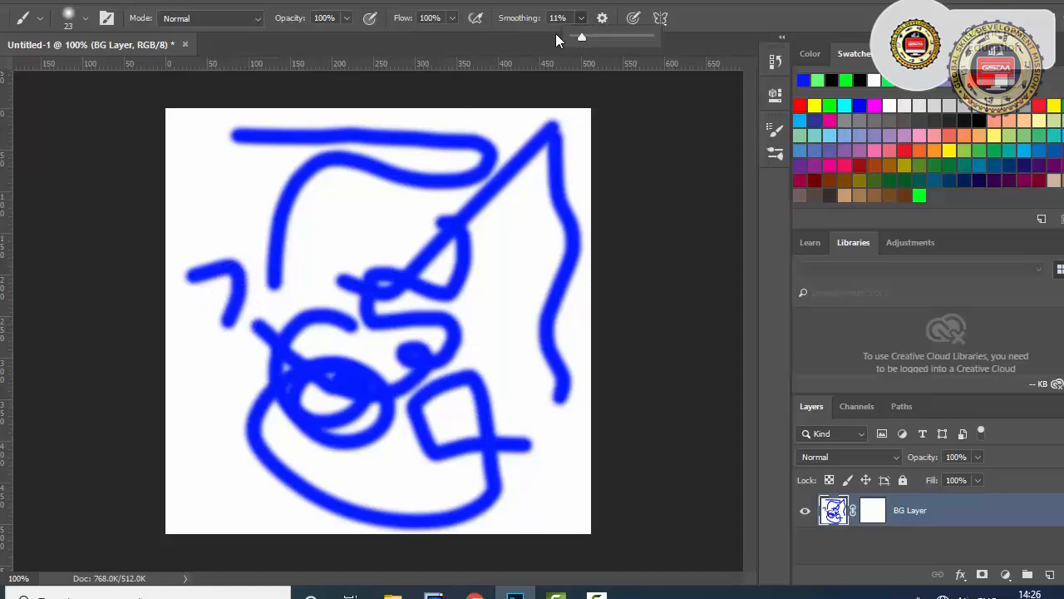
click(602, 19)
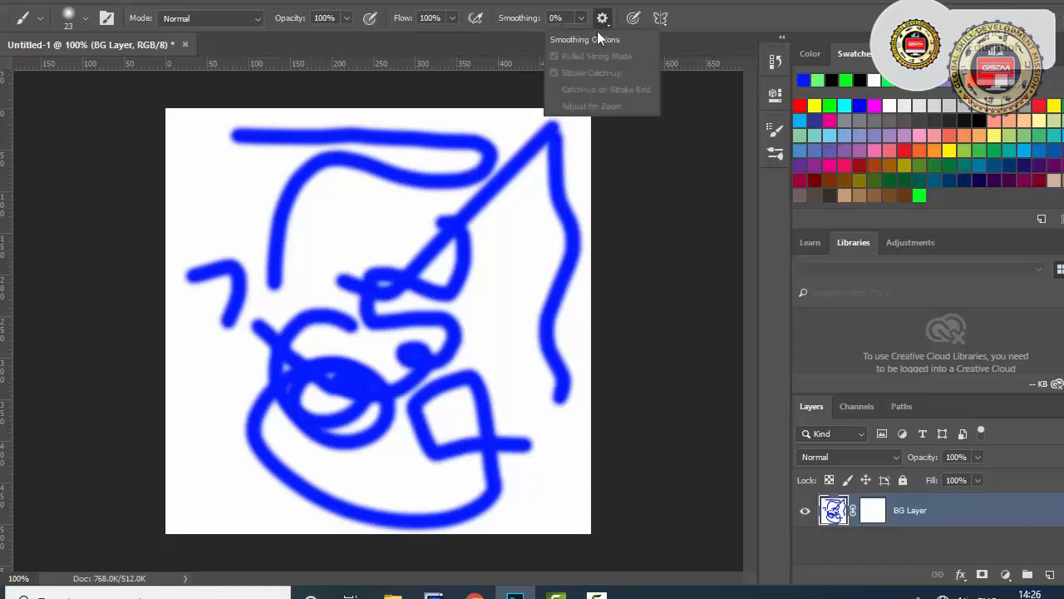
click(581, 19)
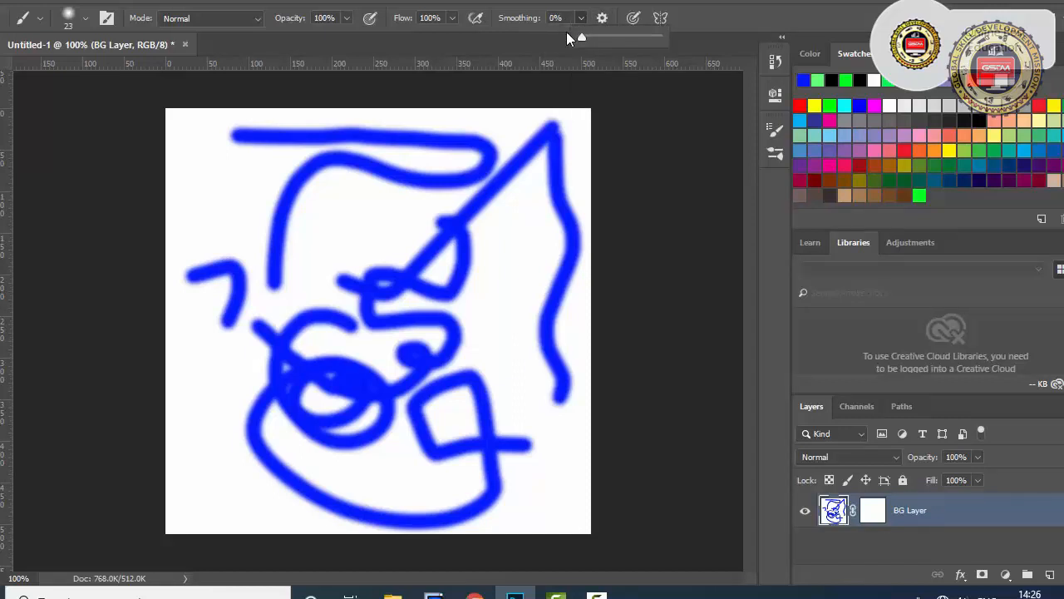
drag(588, 36, 586, 28)
- Turn off Pulled String Mode and Stroke Catch-up, and paint a looping vertical stroke near the canvas's right edge
click(602, 19)
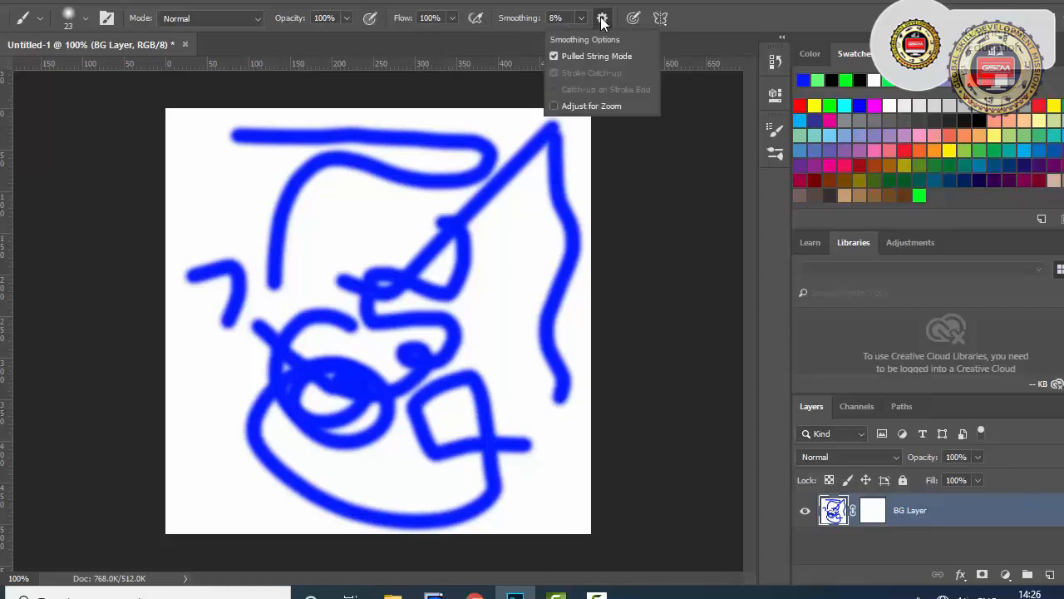
click(558, 55)
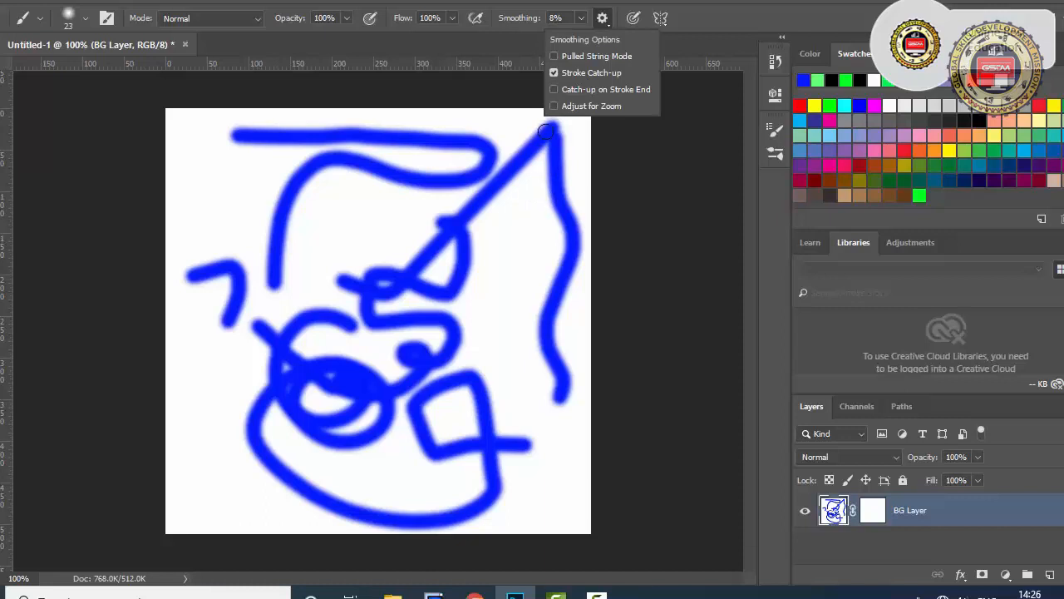
click(554, 74)
mouse_move(527, 190)
mouse_down()
mouse_move(510, 283)
mouse_move(516, 262)
mouse_move(490, 272)
mouse_move(531, 271)
mouse_move(507, 381)
mouse_move(512, 343)
mouse_move(539, 314)
mouse_up()
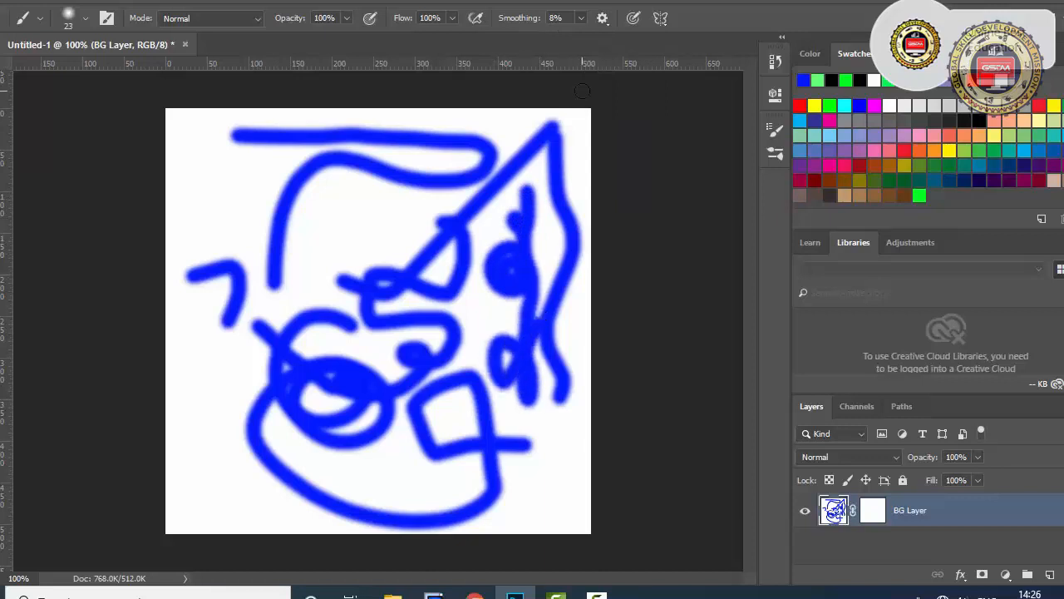
- Turn on Stroke Catch-up, and paint and undo a long stroke down the canvas's left side
click(602, 18)
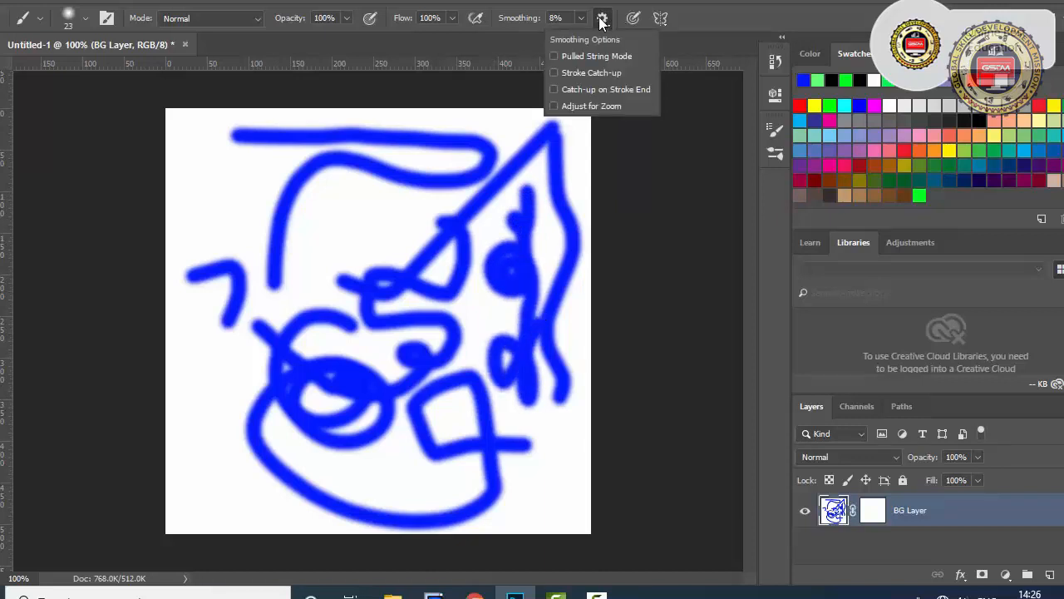
click(555, 73)
mouse_move(181, 125)
mouse_down()
mouse_move(178, 309)
mouse_move(199, 306)
mouse_move(205, 324)
mouse_move(185, 364)
mouse_move(202, 395)
mouse_move(187, 436)
mouse_move(205, 482)
mouse_move(253, 500)
mouse_up()
key(ctrl+z)
- Set the brush smoothing to 98% and paint a long wavy vertical stroke along the canvas's left edge
click(602, 17)
click(602, 18)
click(582, 18)
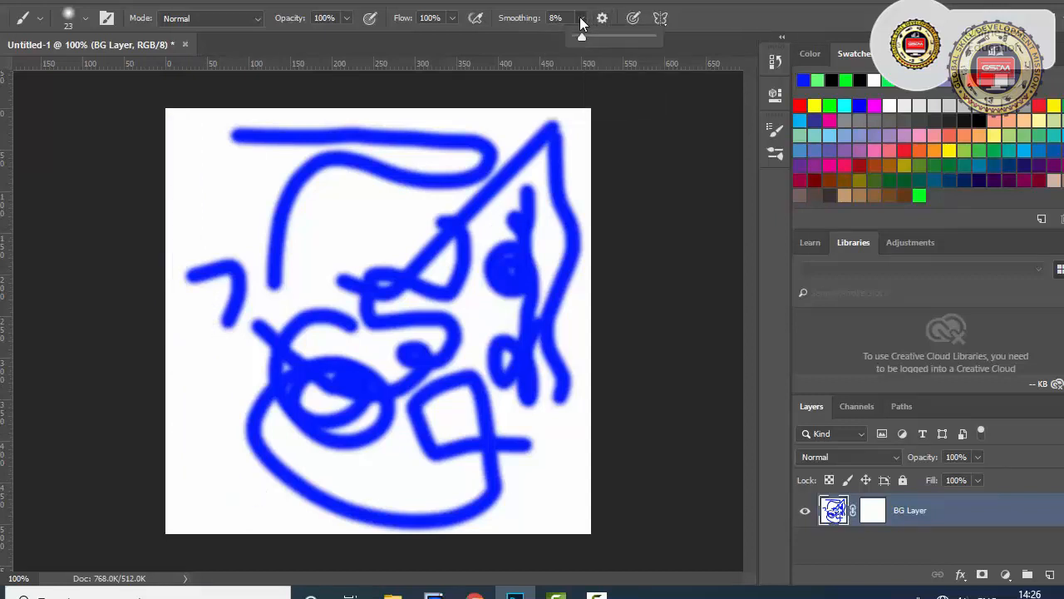
drag(581, 36, 650, 39)
click(187, 133)
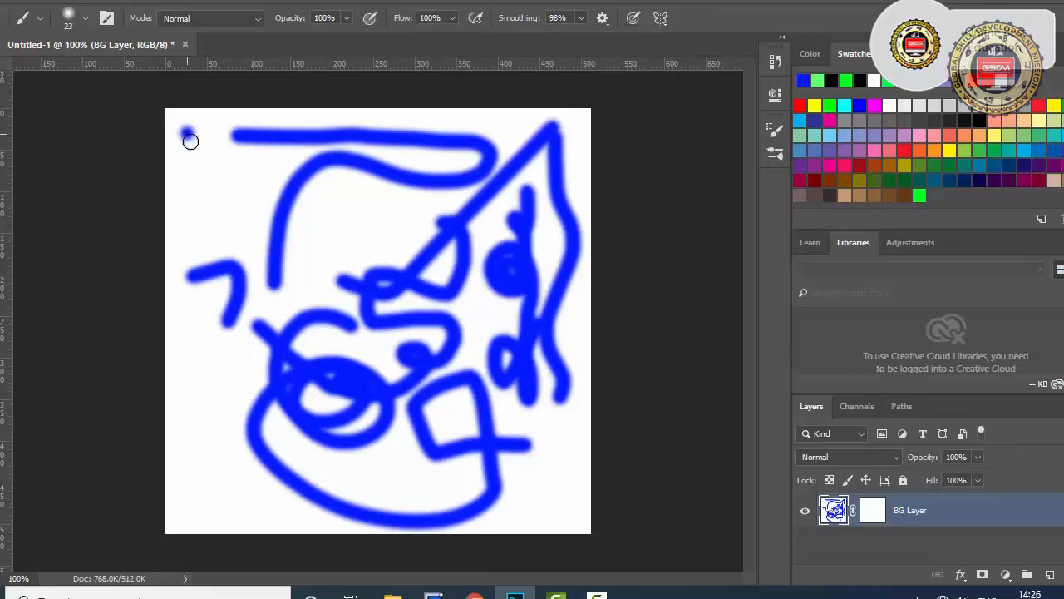
mouse_move(190, 141)
mouse_down()
mouse_move(195, 174)
mouse_move(171, 207)
mouse_move(172, 234)
mouse_move(178, 309)
mouse_move(199, 338)
mouse_move(179, 400)
mouse_up()
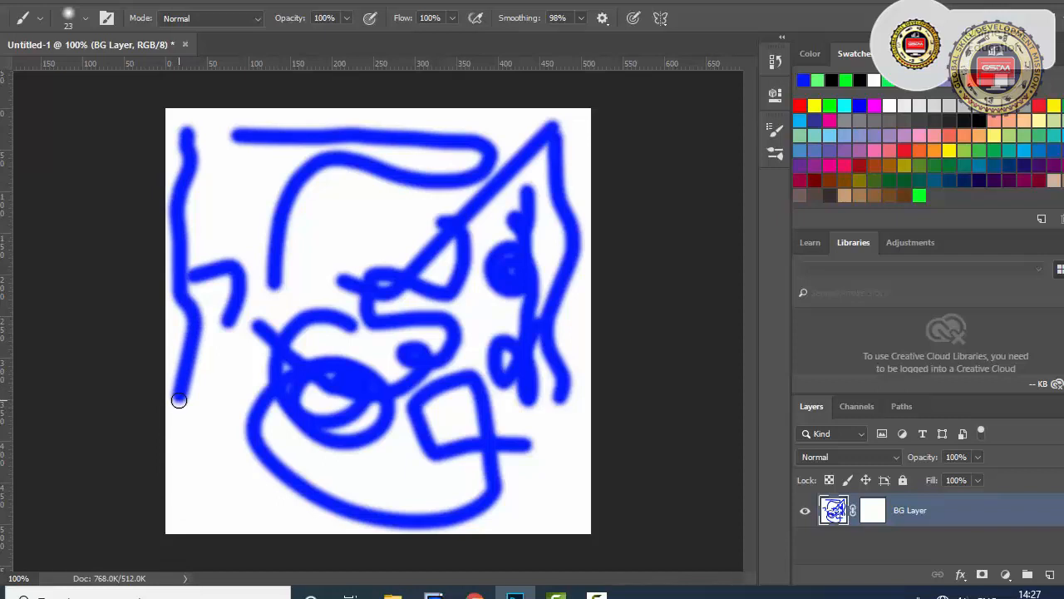
drag(178, 402, 187, 437)
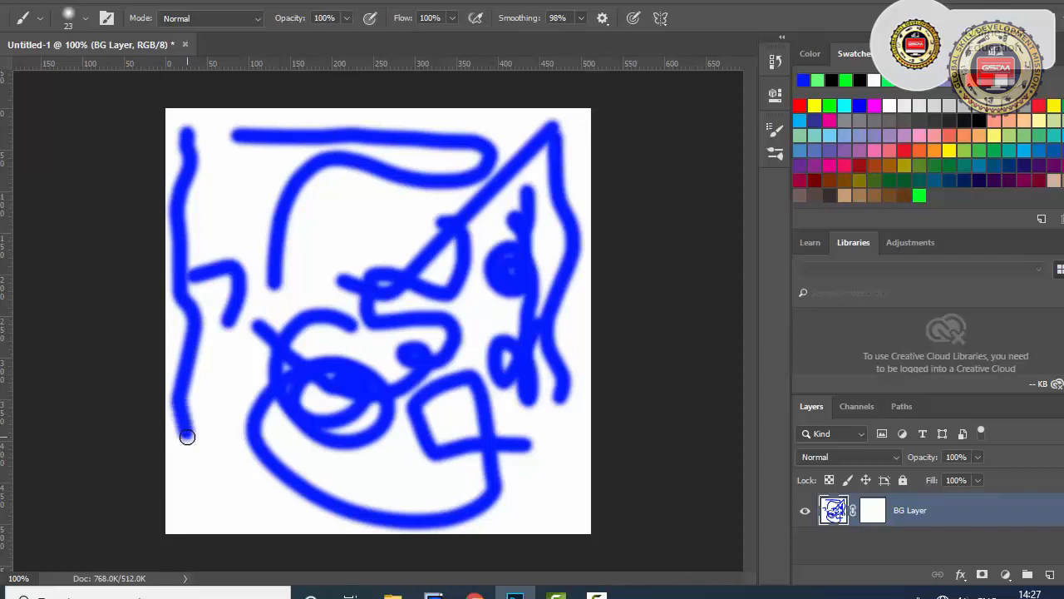
- Switch the smoothing option from Stroke Catch-up to Catch-up on Stroke End and fill BG Layer with the white background color
click(602, 18)
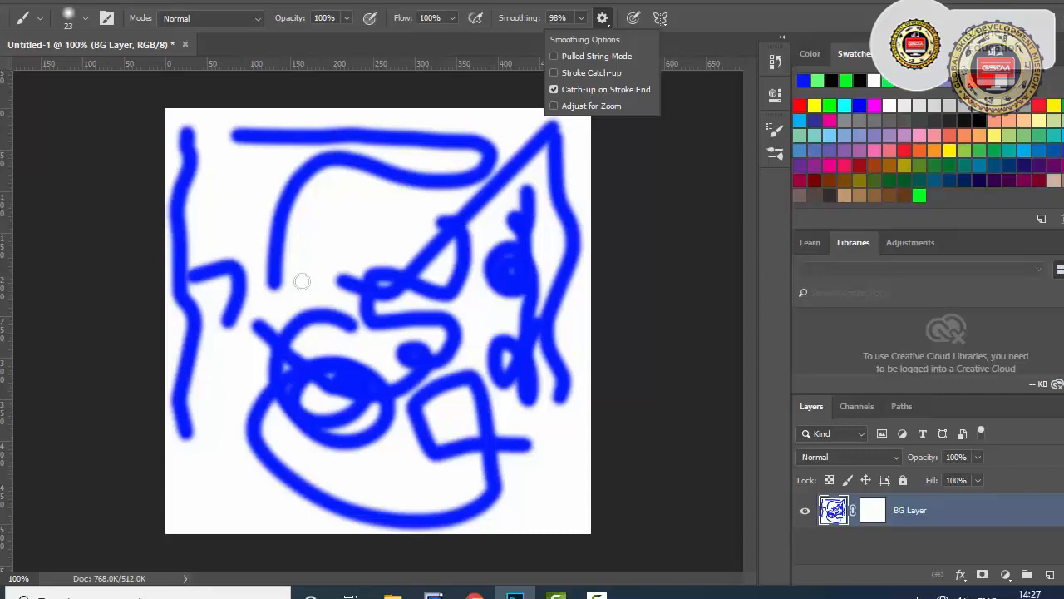
key(ctrl+BackSpace)
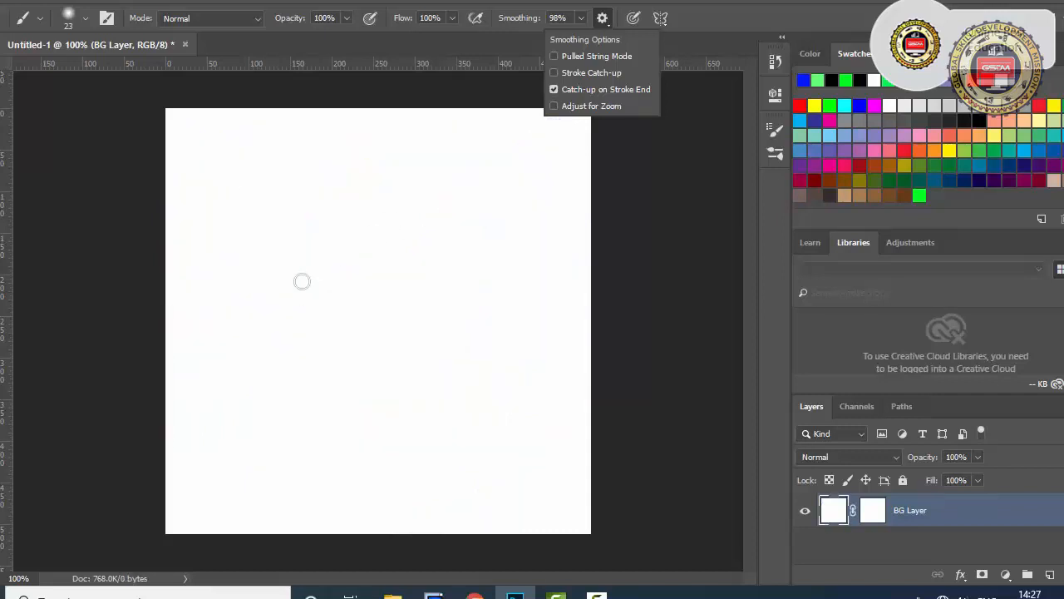
- Paint and undo a short test stroke, and paint a horizontal stroke along the canvas's upper edge with Catch-up on Stroke End active
click(205, 125)
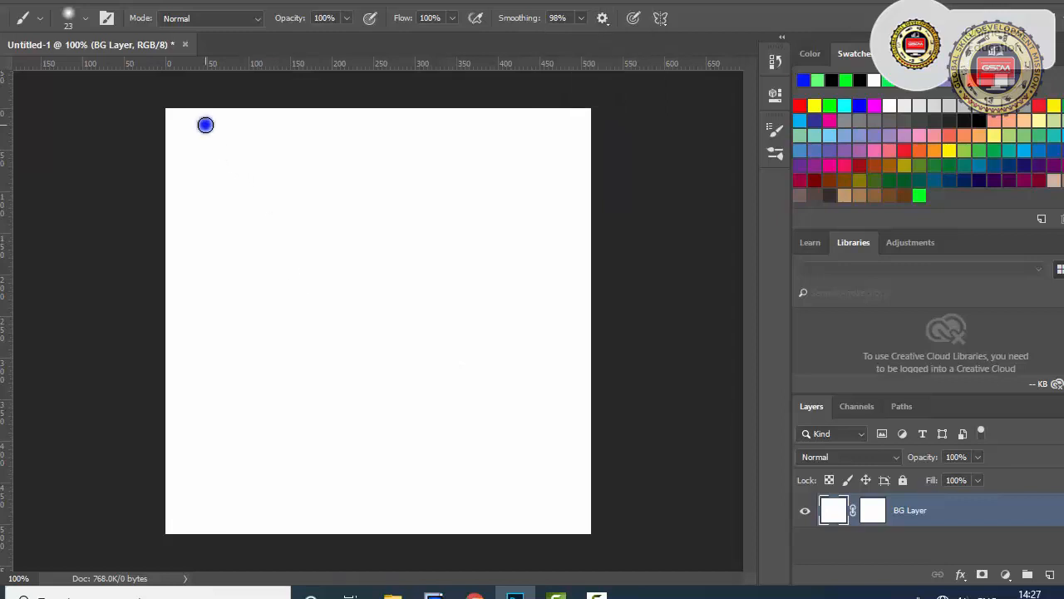
drag(205, 125, 219, 161)
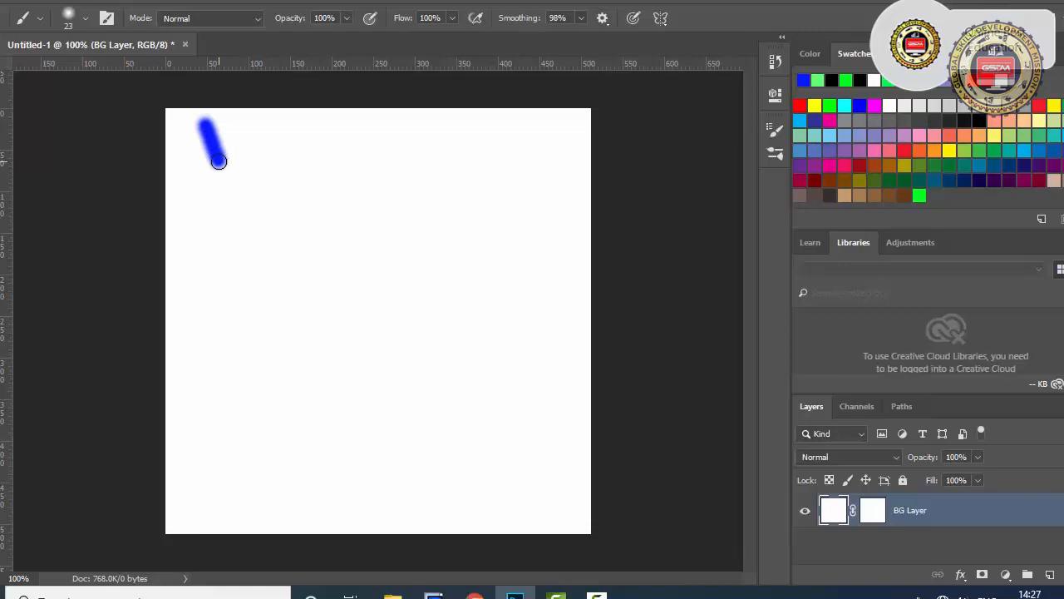
key(ctrl+z)
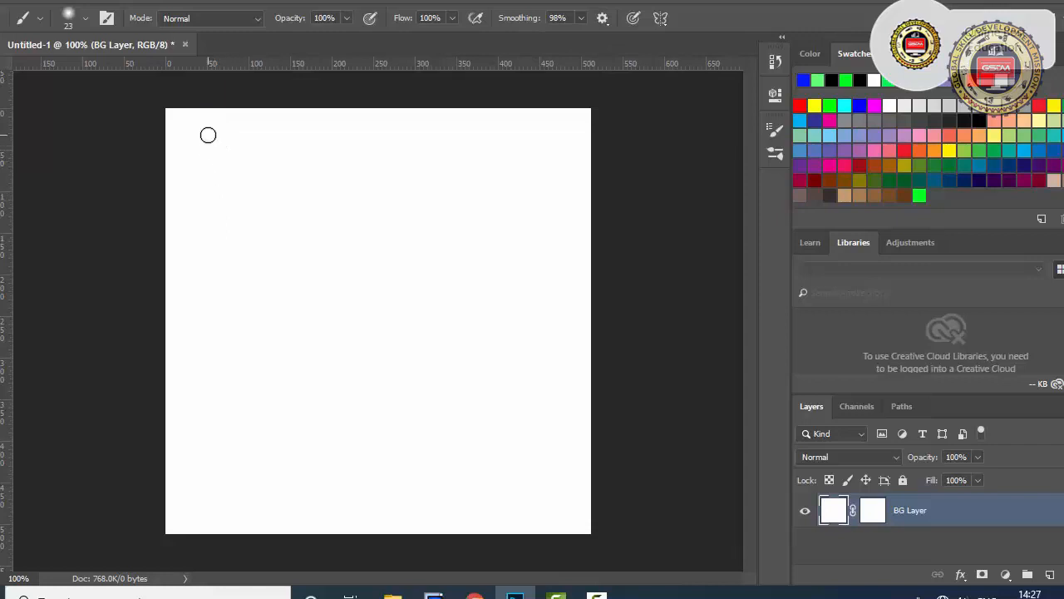
drag(207, 133, 358, 135)
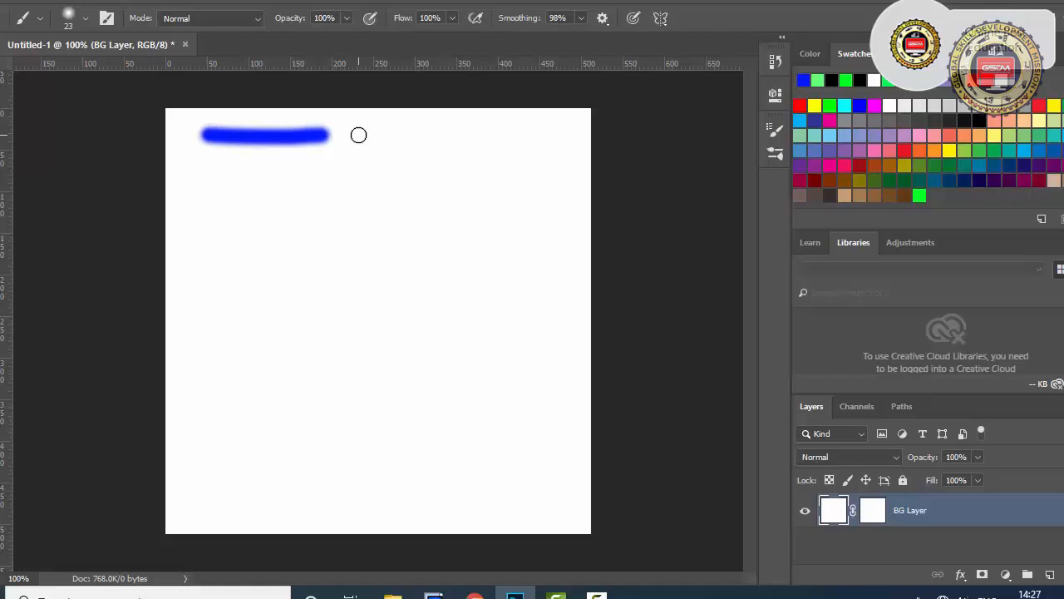
- Turn on Adjust for Zoom in the smoothing options, and paint and undo test strokes in the middle of the canvas
click(602, 19)
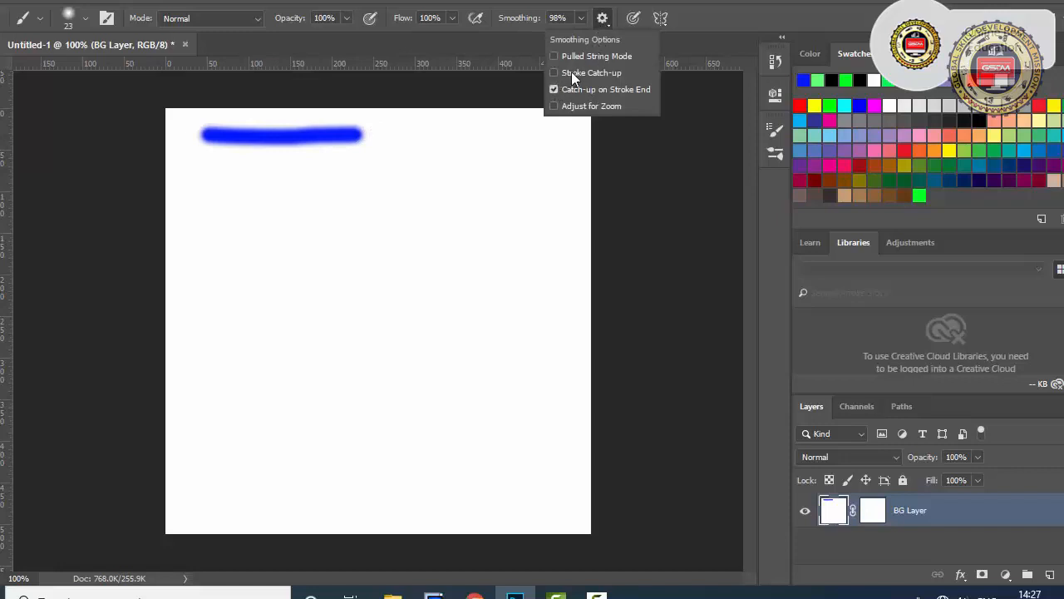
click(603, 21)
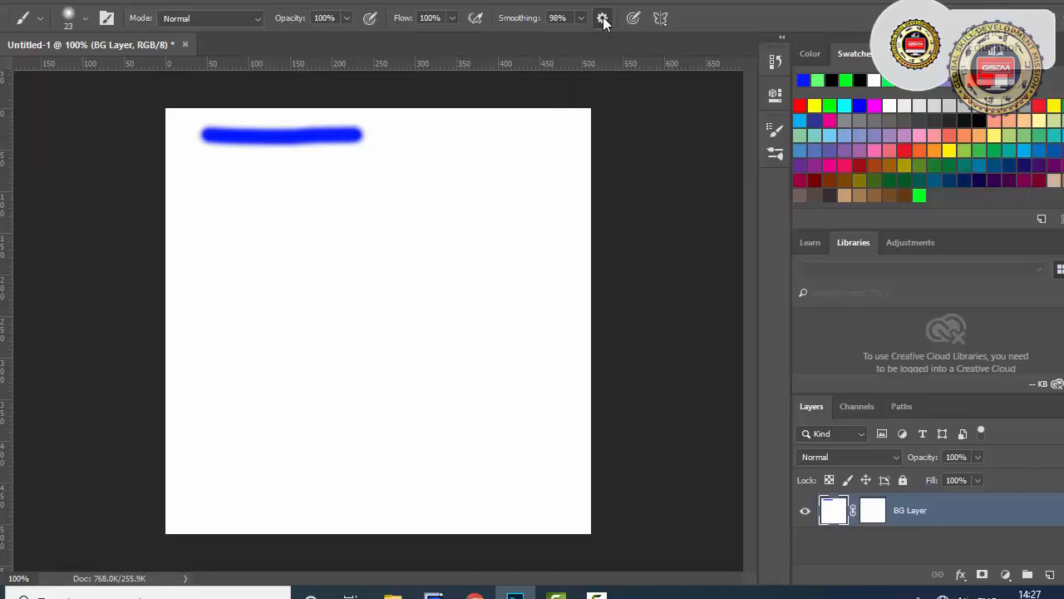
click(603, 21)
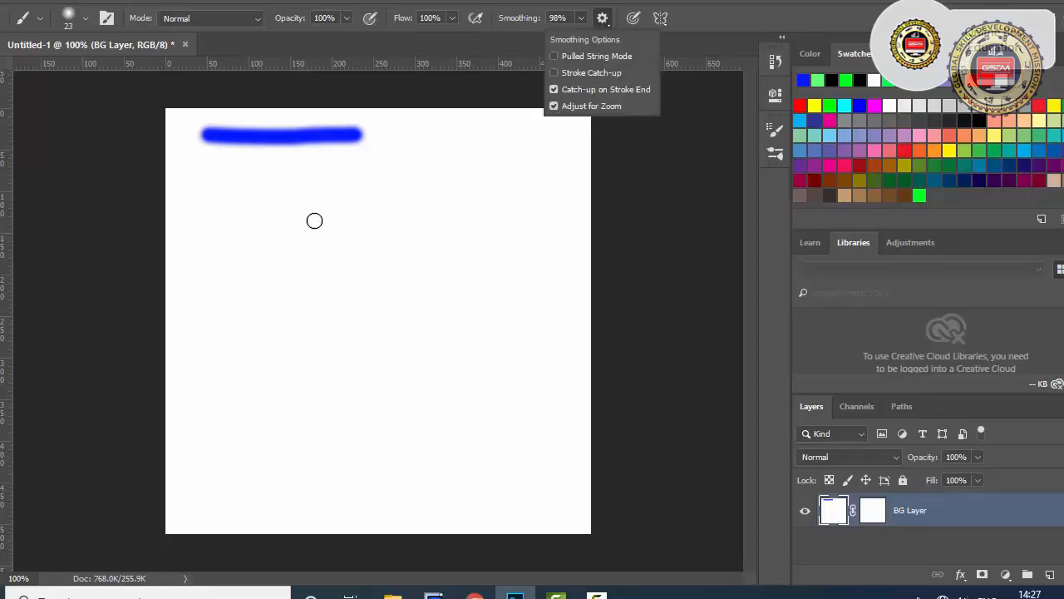
mouse_move(264, 215)
mouse_down()
mouse_move(308, 273)
mouse_move(366, 274)
mouse_up()
mouse_move(260, 310)
mouse_down()
mouse_move(318, 364)
mouse_move(405, 265)
mouse_move(433, 368)
mouse_move(385, 305)
mouse_up()
key(ctrl+z)
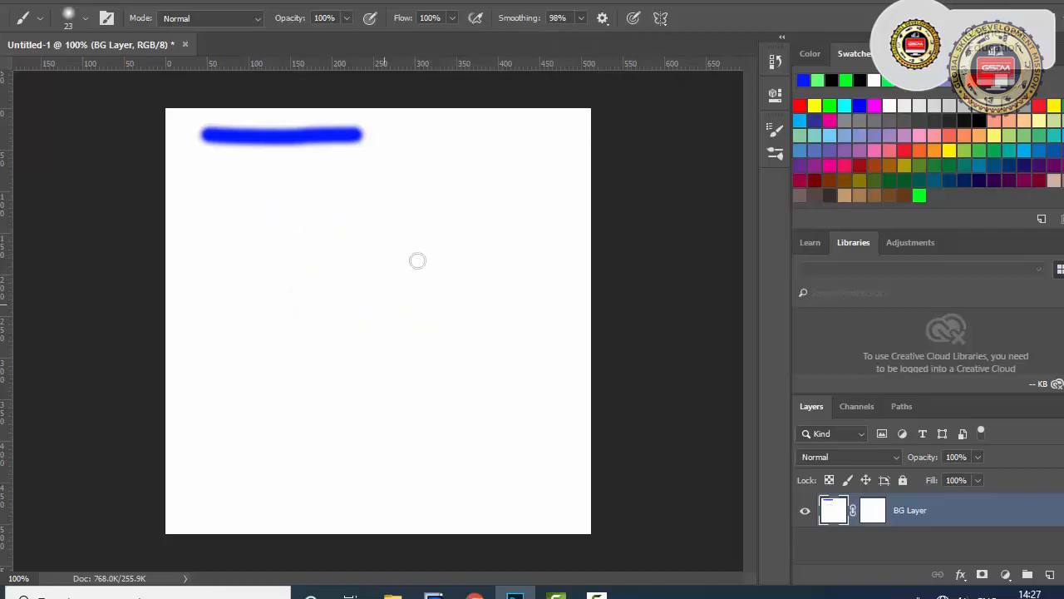
- Turn on Stroke Catch-up in the smoothing options and set the brush smoothing to 100%
click(603, 18)
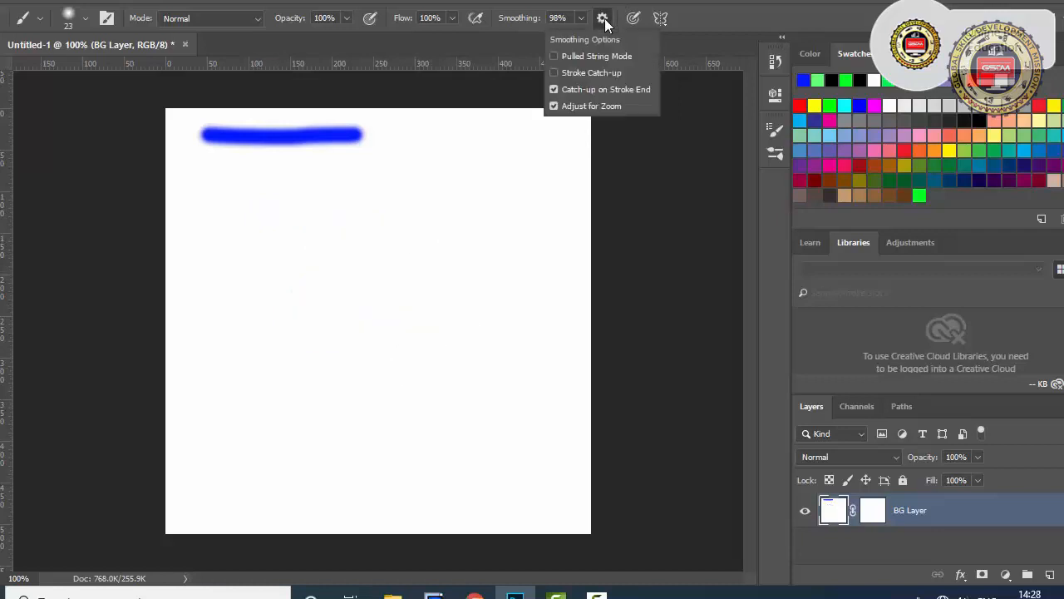
click(553, 74)
click(540, 130)
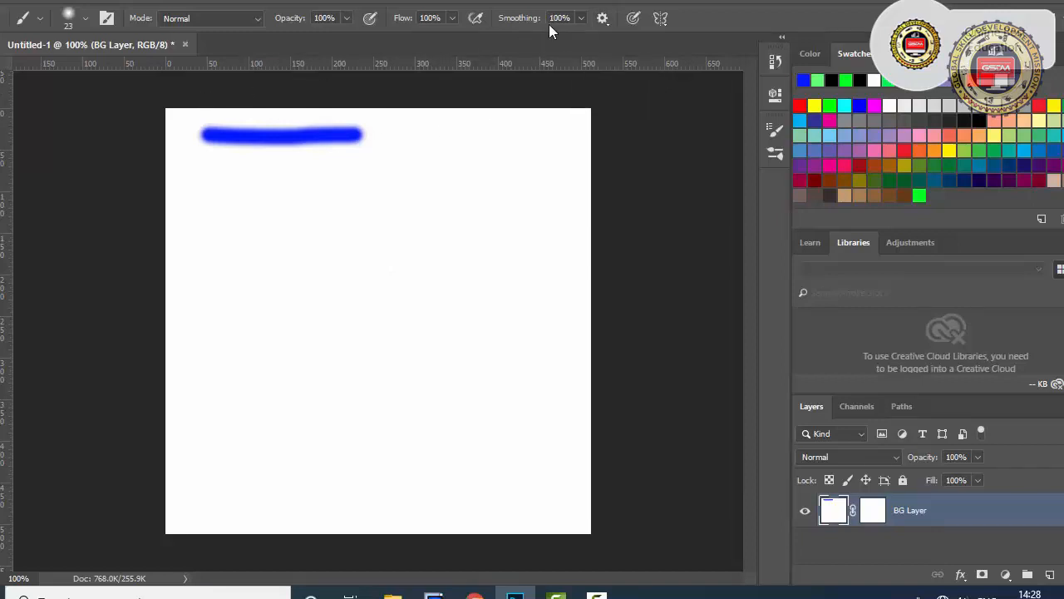
- Set the brush smoothing to 0%, and paint a looping vertical stroke on the canvas's left side and a dot beside the horizontal stroke
click(583, 18)
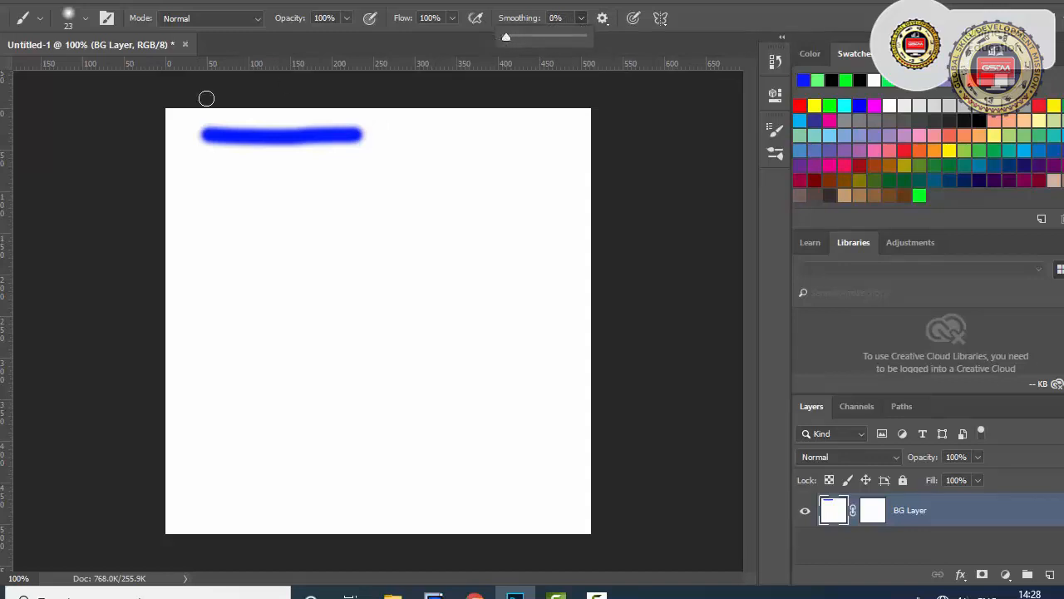
click(2, 213)
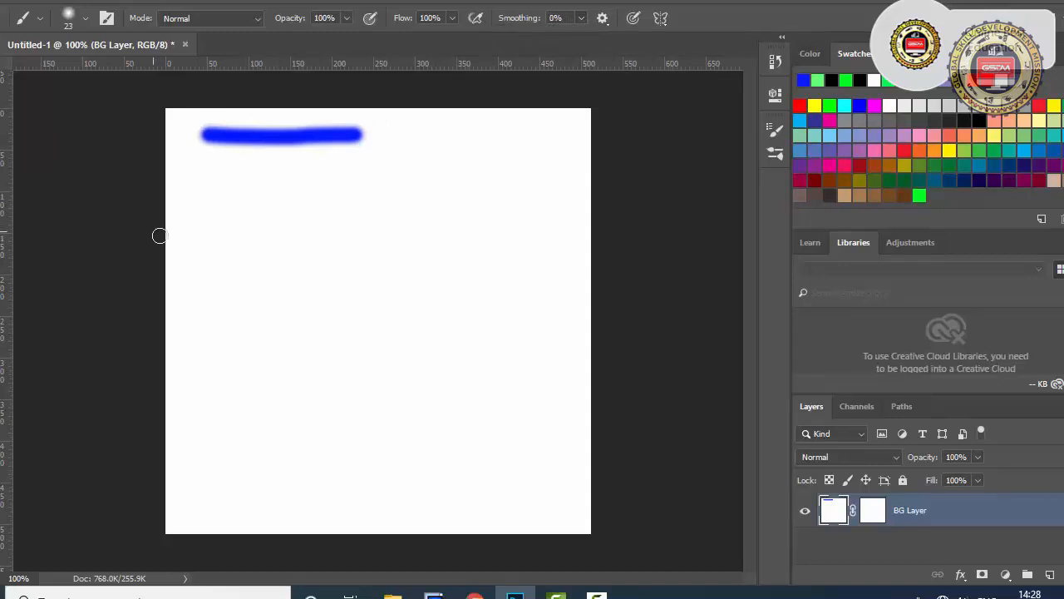
mouse_move(195, 257)
mouse_down()
mouse_move(268, 247)
mouse_move(266, 225)
mouse_move(237, 221)
mouse_move(222, 251)
mouse_move(253, 284)
mouse_move(264, 354)
mouse_move(235, 360)
mouse_move(196, 346)
mouse_move(190, 333)
mouse_move(216, 326)
mouse_move(287, 385)
mouse_up()
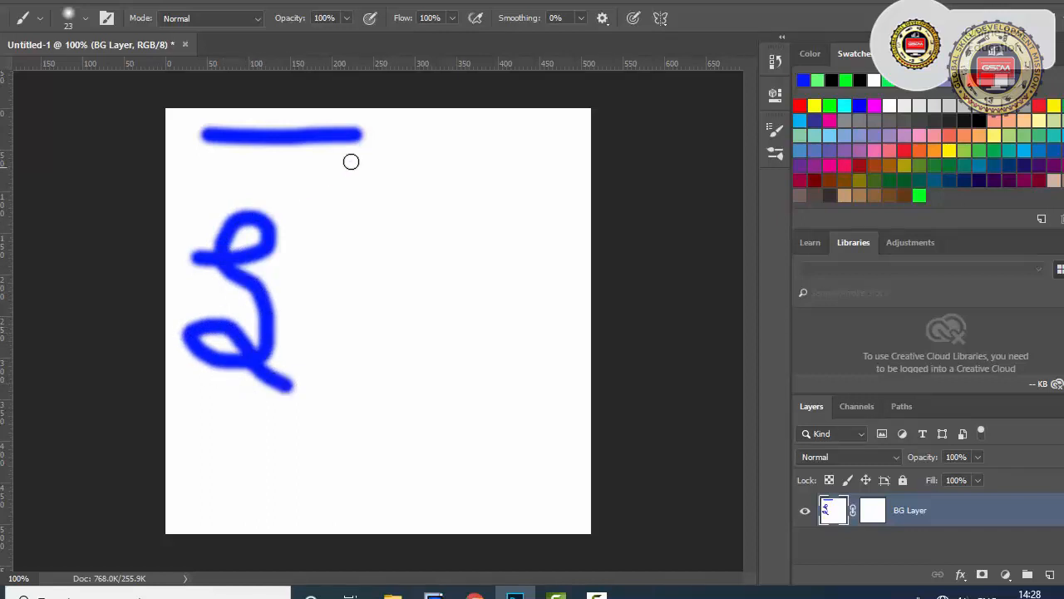
click(408, 132)
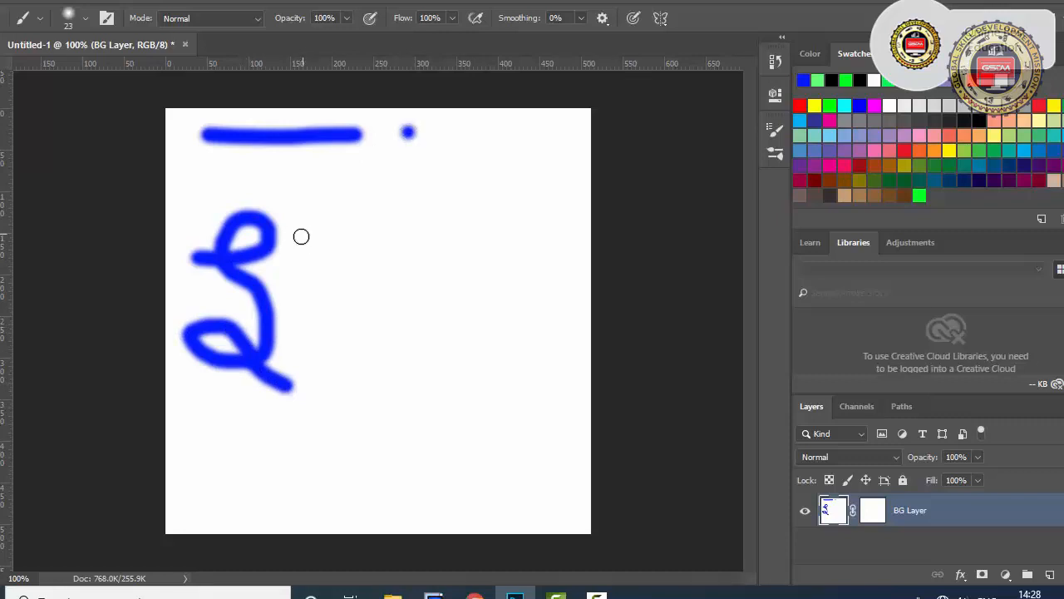
- Set the brush smoothing to 100% and paint a second looping vertical stroke to the right of the first
click(581, 17)
drag(585, 39, 669, 39)
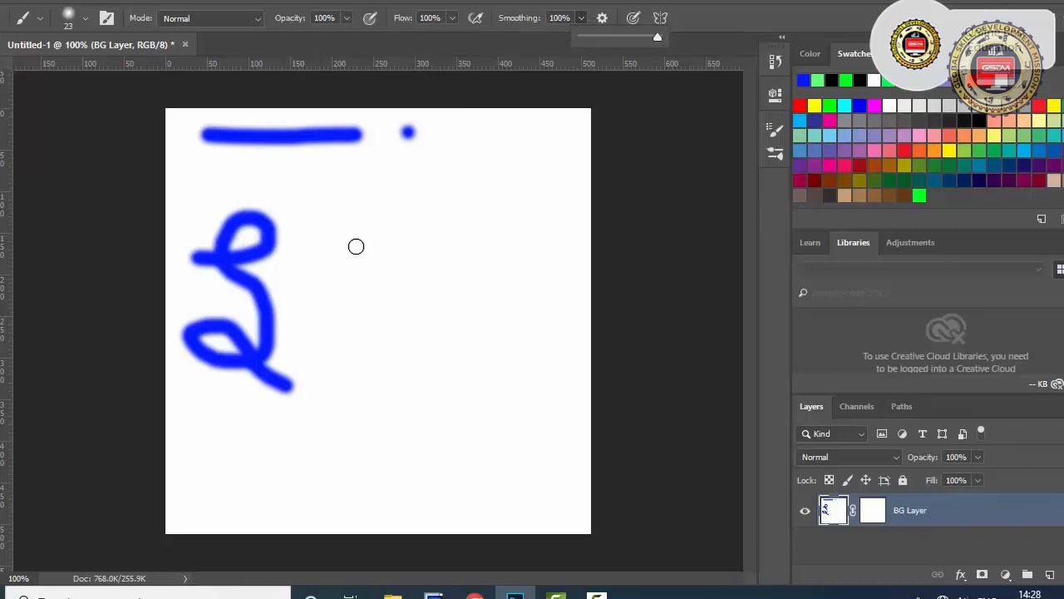
mouse_move(356, 245)
mouse_down()
mouse_move(399, 252)
mouse_move(440, 233)
mouse_move(410, 205)
mouse_move(380, 224)
mouse_move(421, 317)
mouse_move(416, 375)
mouse_move(371, 399)
mouse_move(330, 354)
mouse_move(390, 316)
mouse_move(454, 383)
mouse_move(490, 402)
mouse_move(467, 374)
mouse_up()
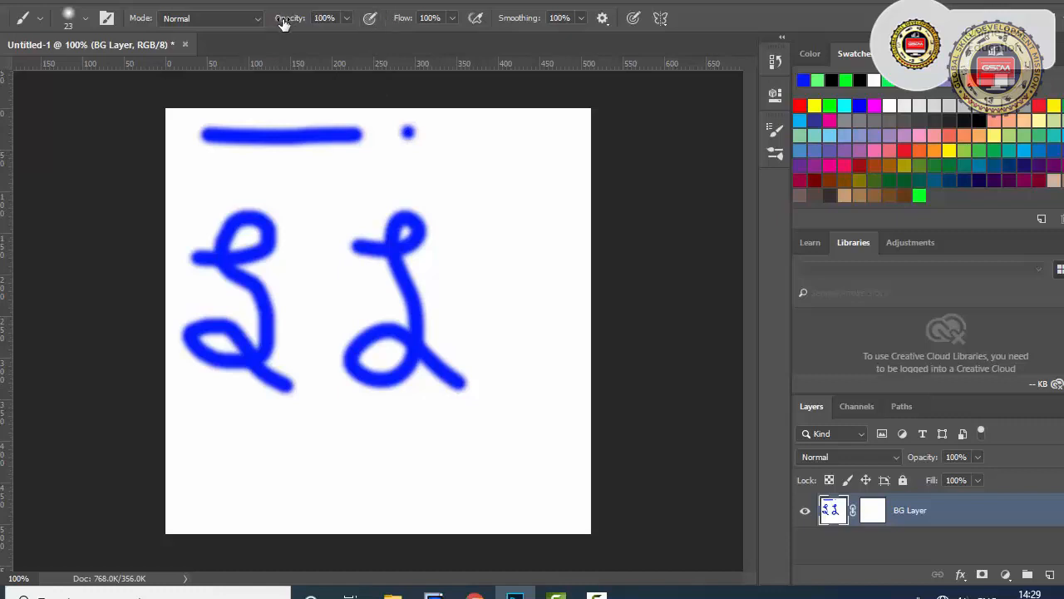
- Turn on pen pressure for both brush opacity and size, and paint a short vertical stroke in the canvas's upper right area
click(371, 25)
click(371, 17)
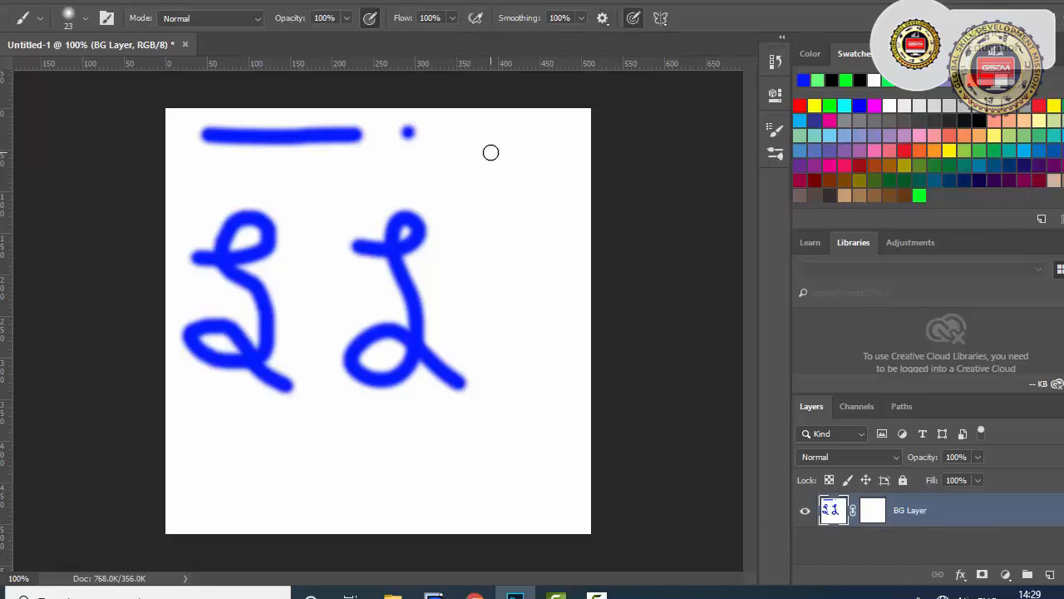
drag(490, 152, 498, 239)
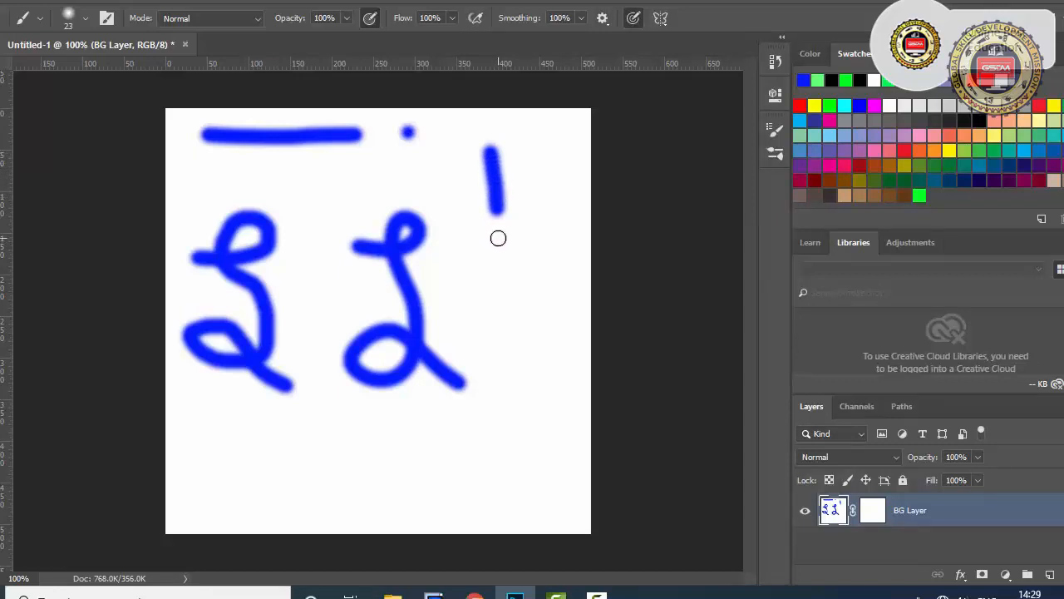